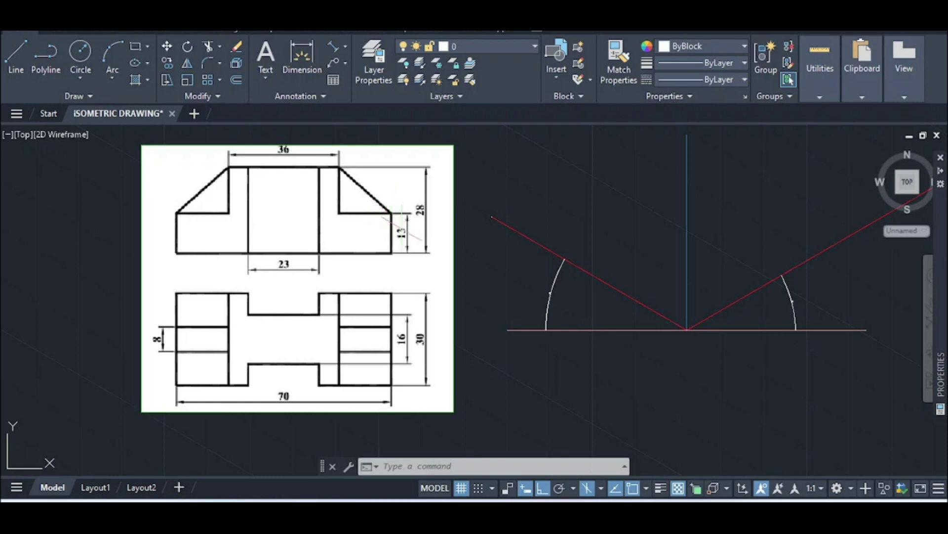
Draw a 70-unit base line from the intersection of the axes along the red 150° isometric axis
scroll(318, 238, down, 3)
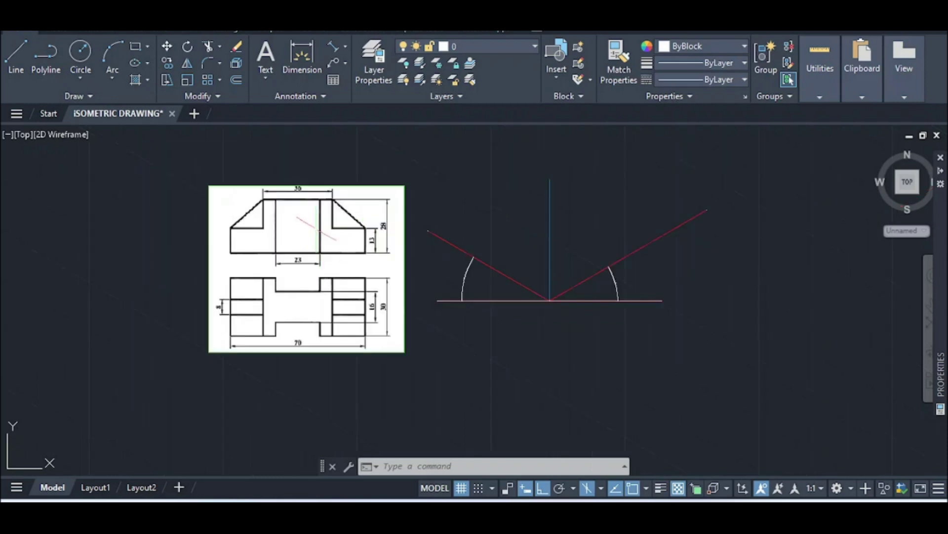
scroll(301, 236, up, 3)
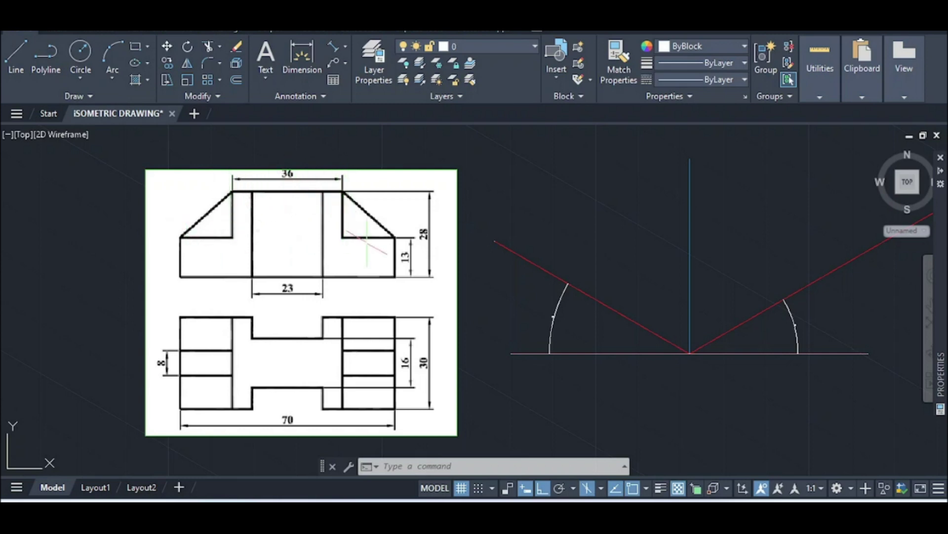
scroll(692, 353, up, 2)
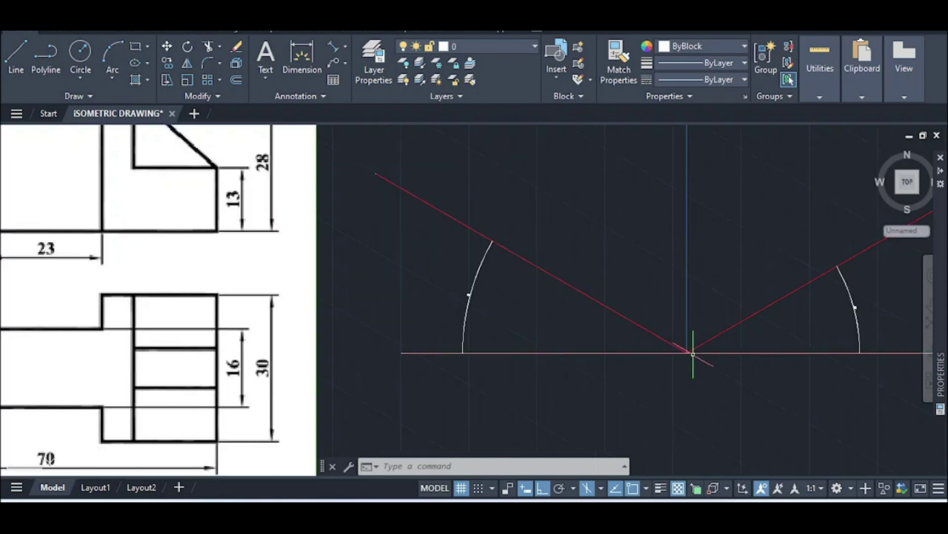
text(l)
key(Return)
scroll(691, 352, up, 3)
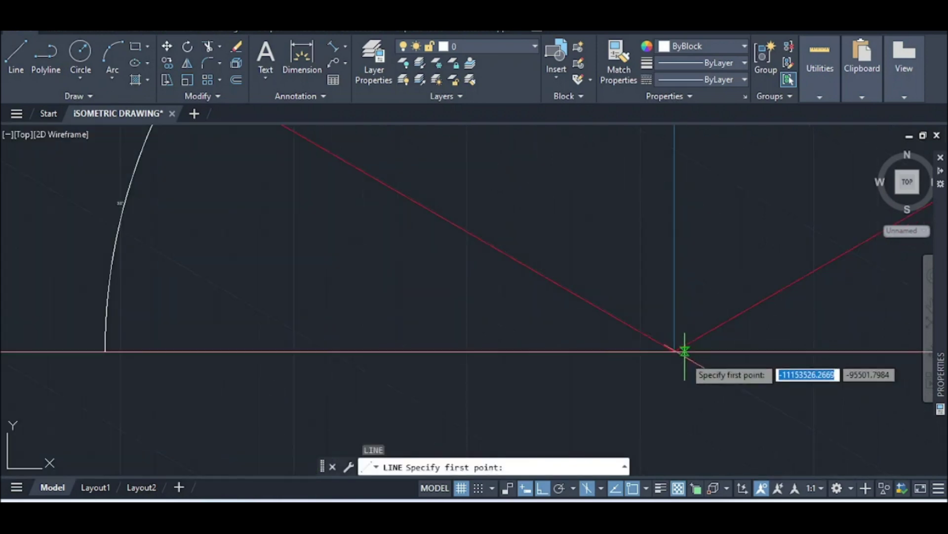
click(674, 352)
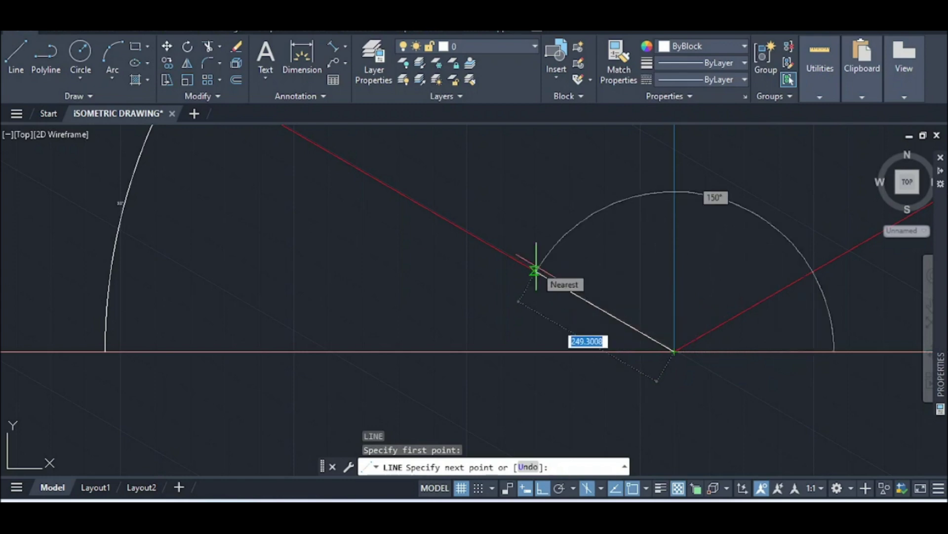
text(70)
key(Return)
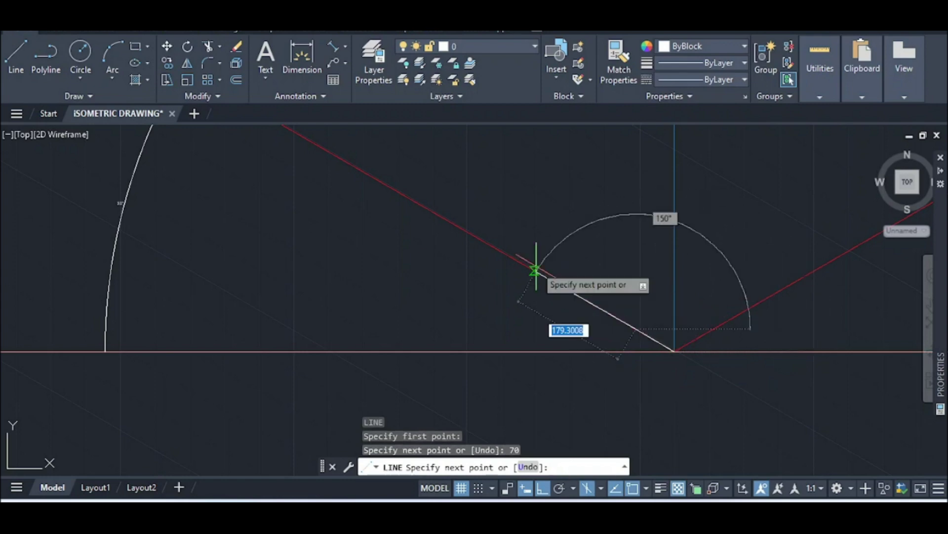
key(Escape)
Draw a 28-unit vertical line upward from the midpoint of the 70-unit base line
scroll(622, 339, up, 2)
scroll(627, 346, up, 2)
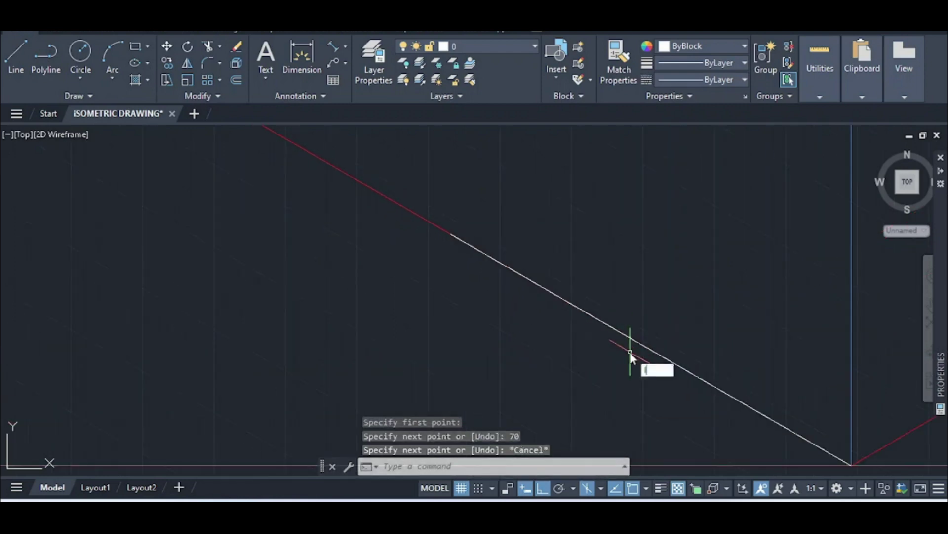
key(Return)
click(651, 349)
scroll(652, 257, down, 4)
scroll(650, 256, up, 5)
scroll(637, 243, down, 3)
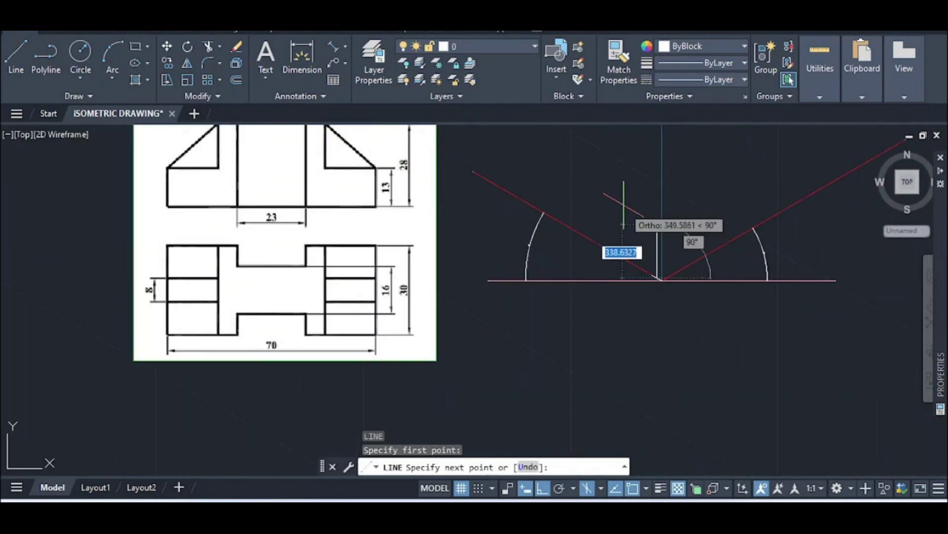
scroll(622, 203, up, 4)
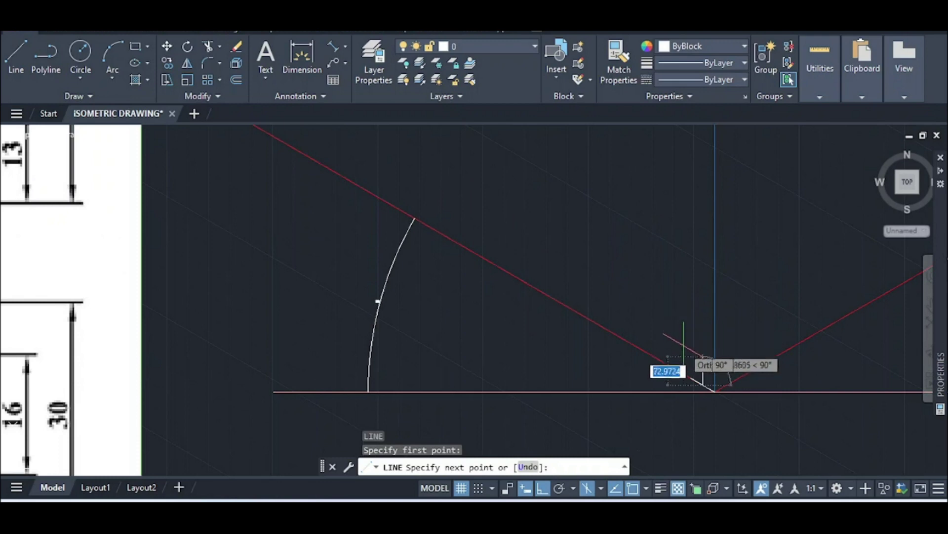
scroll(692, 355, up, 4)
scroll(722, 418, up, 2)
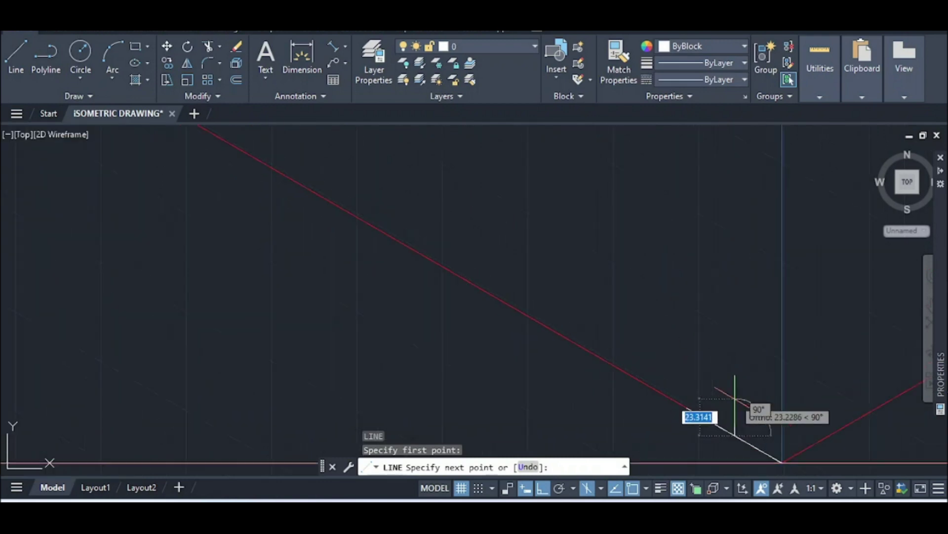
text(28)
key(Return)
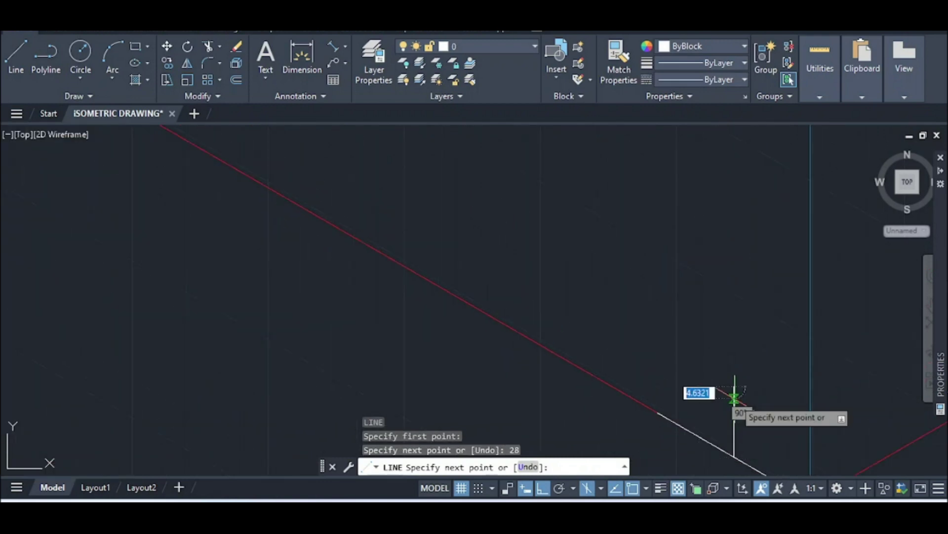
Extend the profile with an 18-unit line at 150° from the upper end of the 28-unit vertical
scroll(664, 382, down, 5)
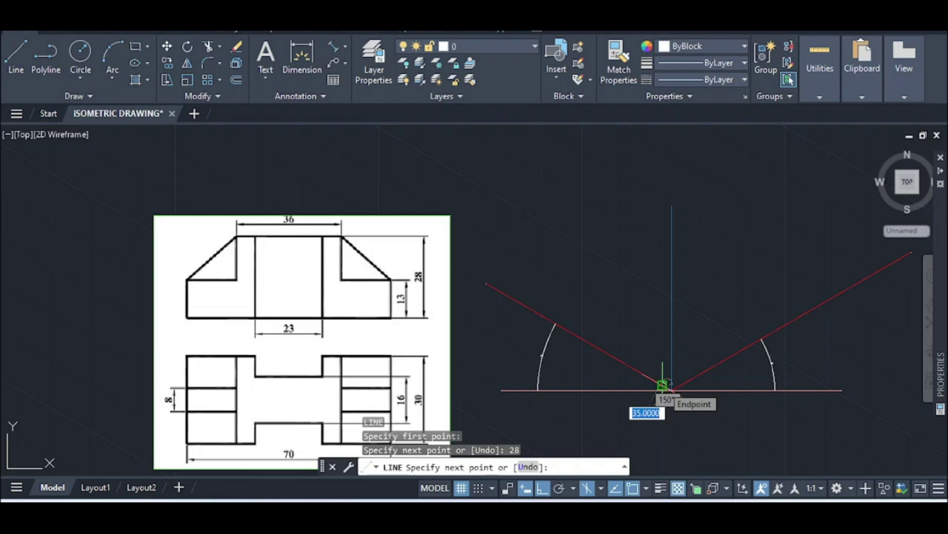
scroll(663, 384, up, 5)
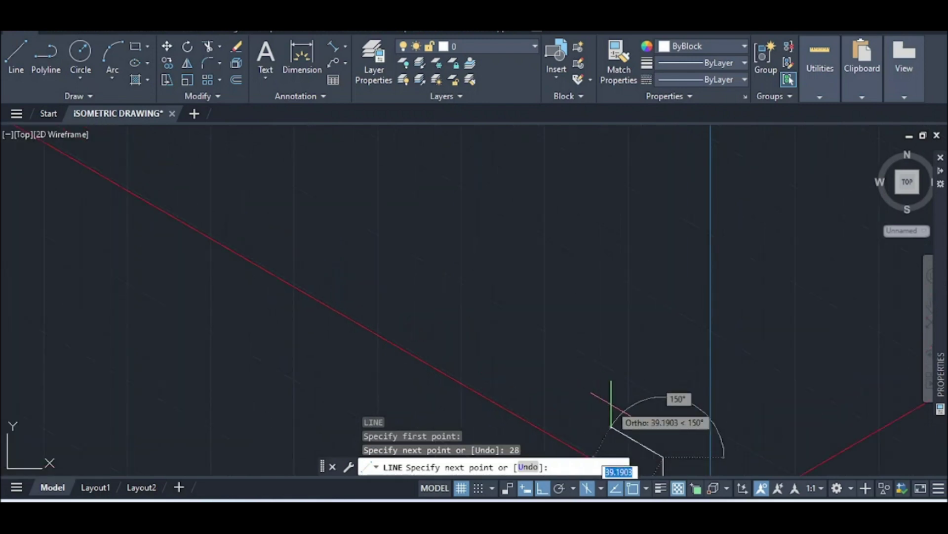
text(18)
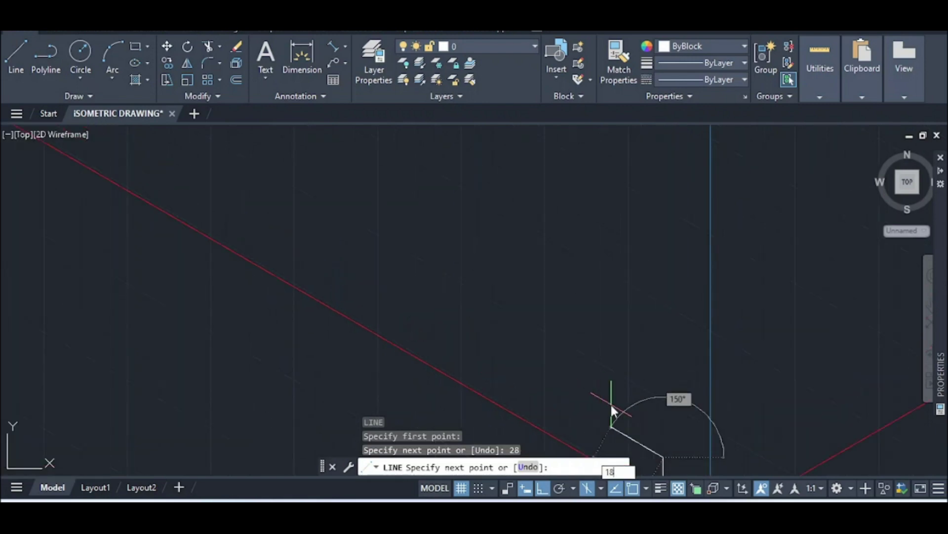
key(Return)
key(Escape)
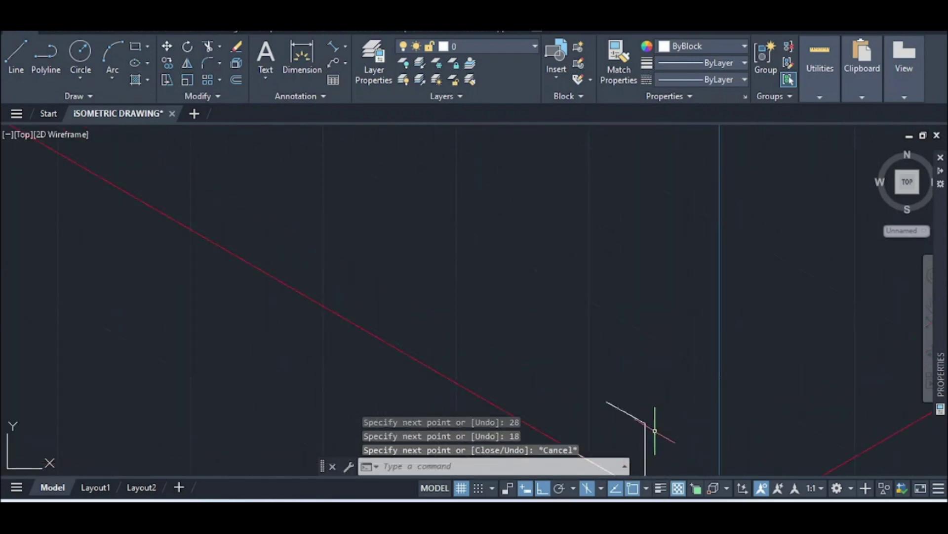
Draw an 18-unit line at 330° from the upper end of the 28-unit vertical, completing the top edge
key(Return)
click(645, 423)
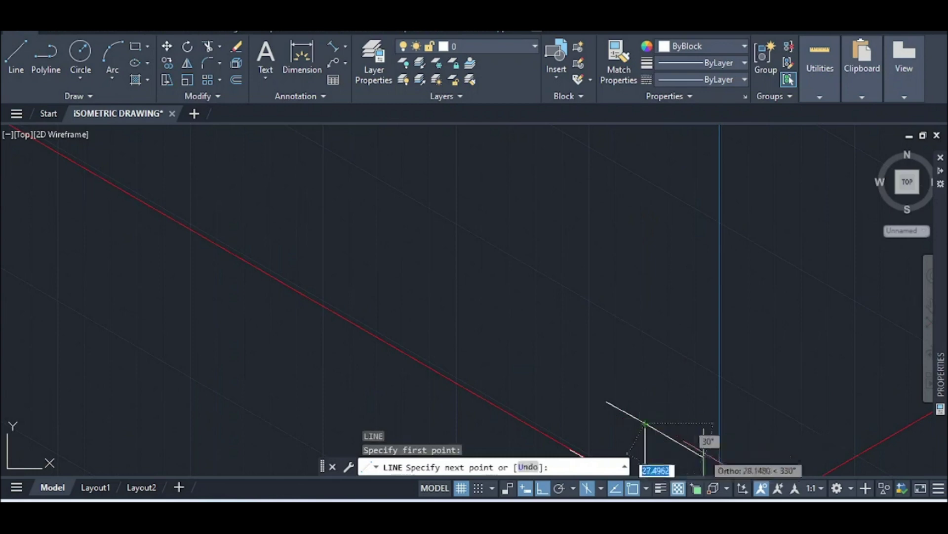
text(18)
key(Return)
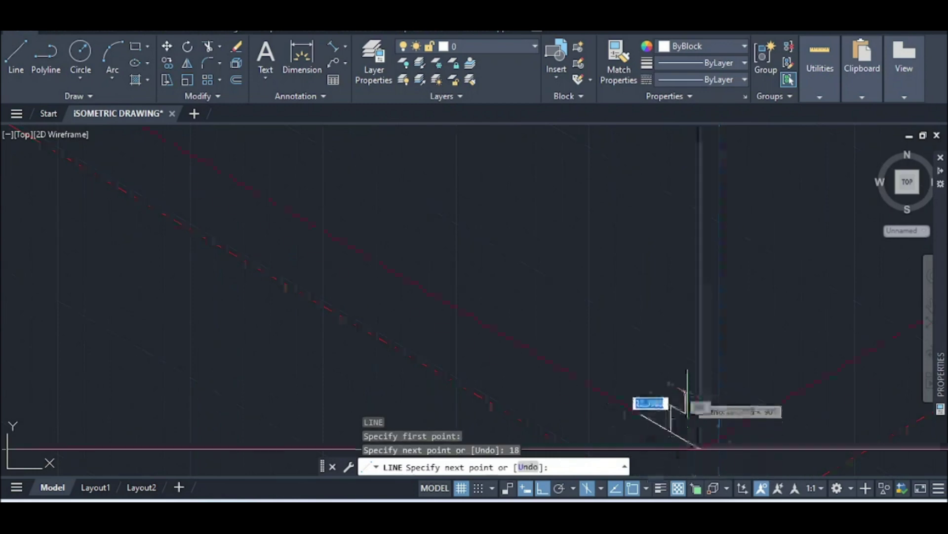
key(Escape)
Draw a 13-unit vertical from the base line's end at the axes' intersection, continuing with a line about 75 units long at 150°
scroll(686, 415, down, 6)
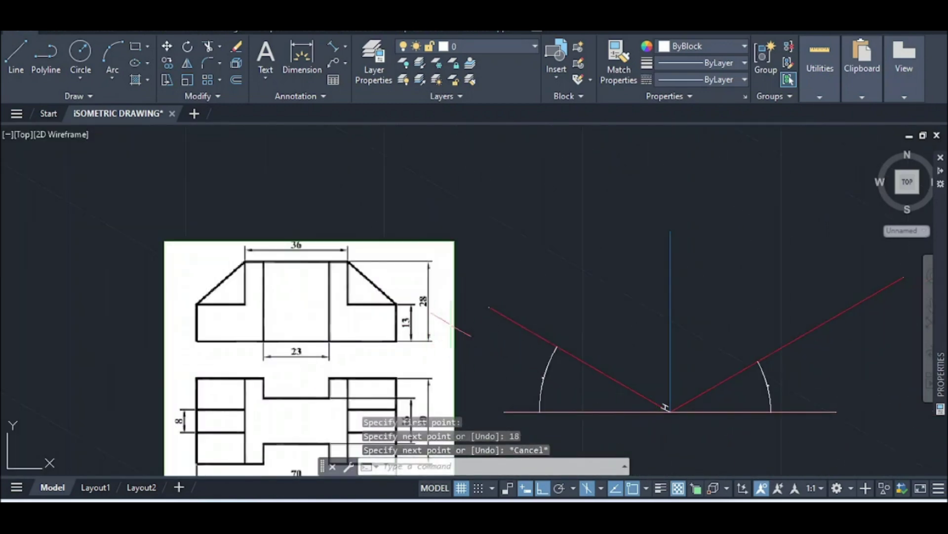
scroll(685, 431, up, 6)
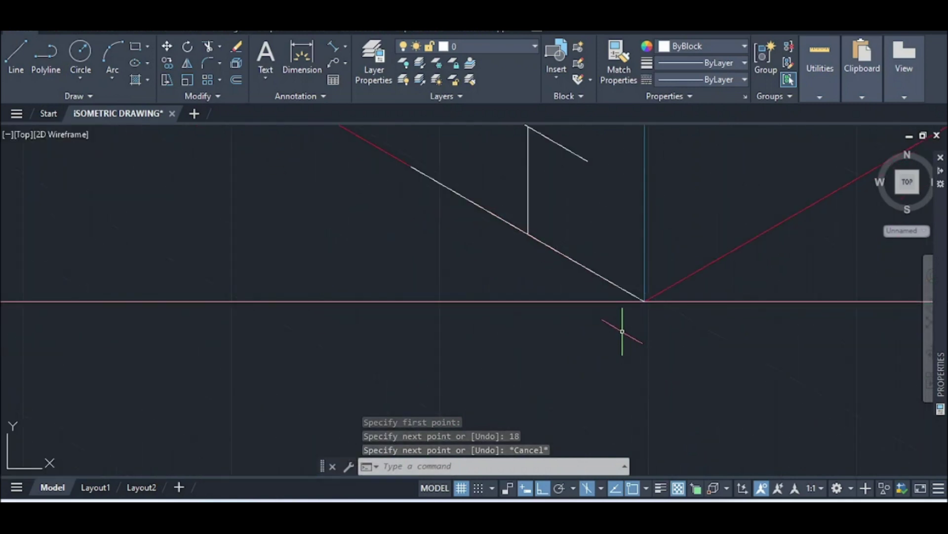
text(l)
key(Return)
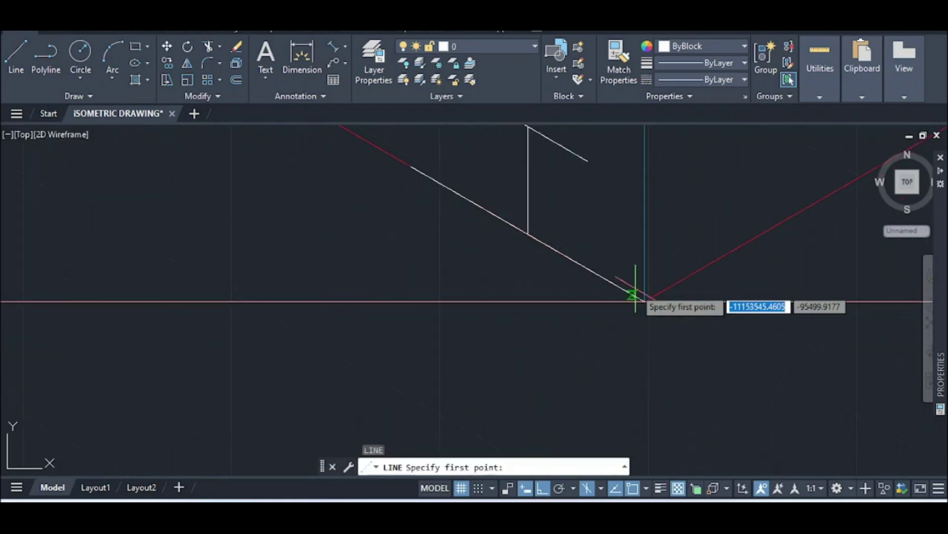
click(645, 301)
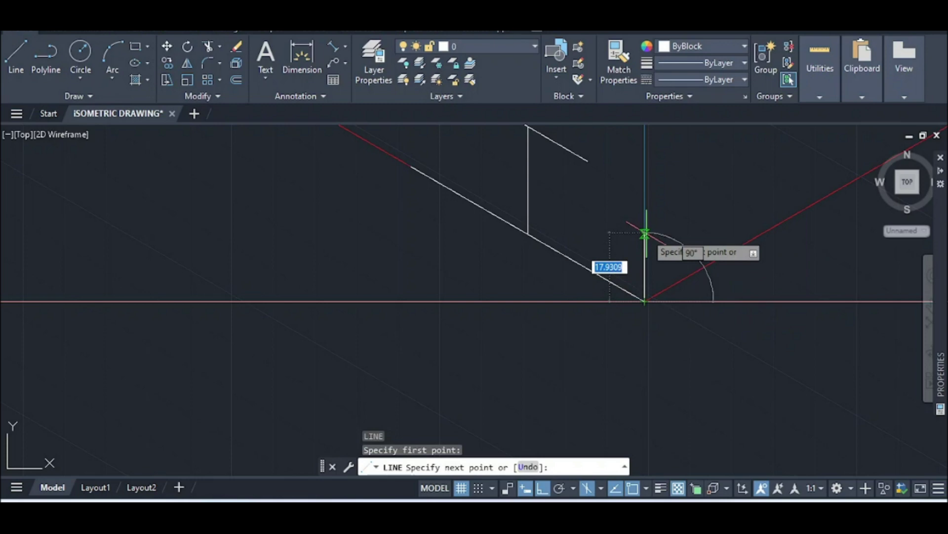
text(13)
key(Return)
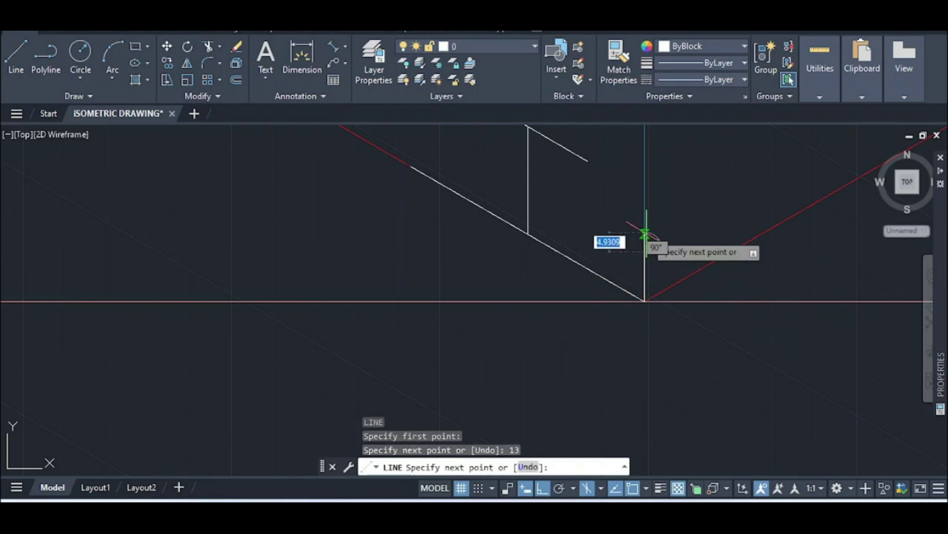
scroll(509, 212, down, 4)
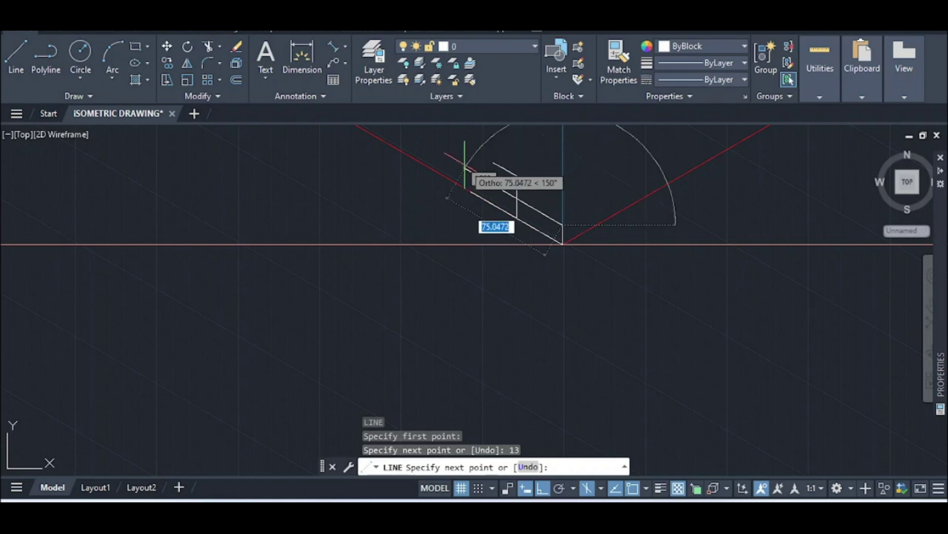
click(465, 165)
key(Escape)
Draw vertical lines down from both ends of the top edge, crossing the line parallel to the base
scroll(465, 150, up, 3)
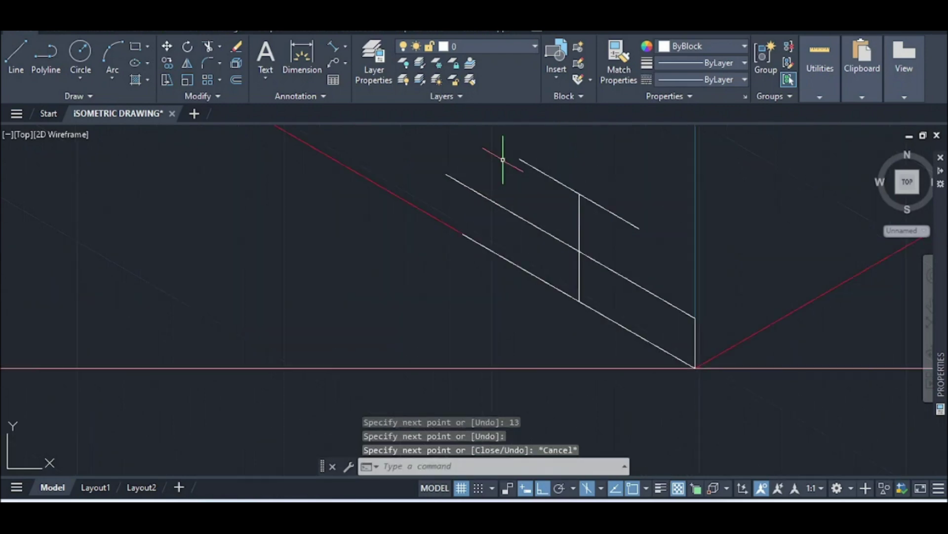
text(l)
key(Return)
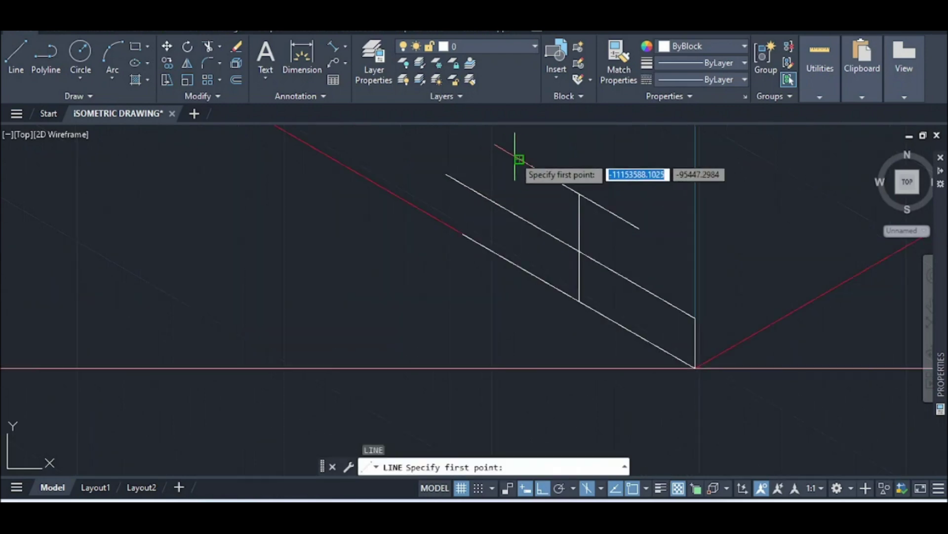
click(520, 159)
click(499, 243)
key(Escape)
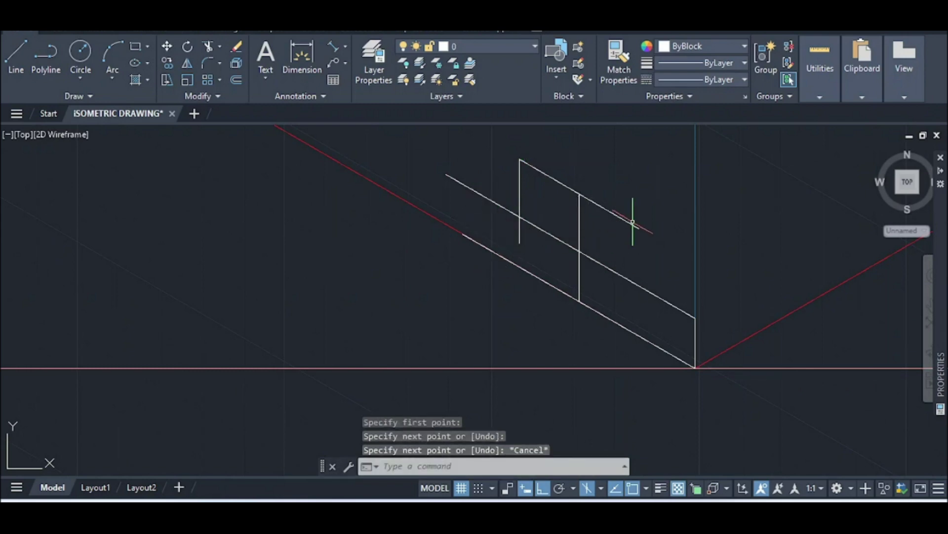
key(Return)
click(638, 227)
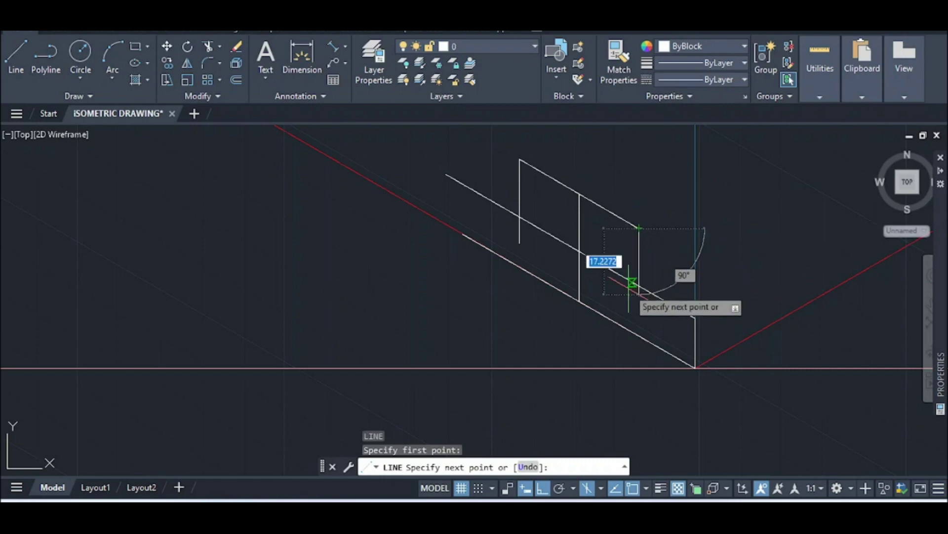
click(639, 316)
key(Escape)
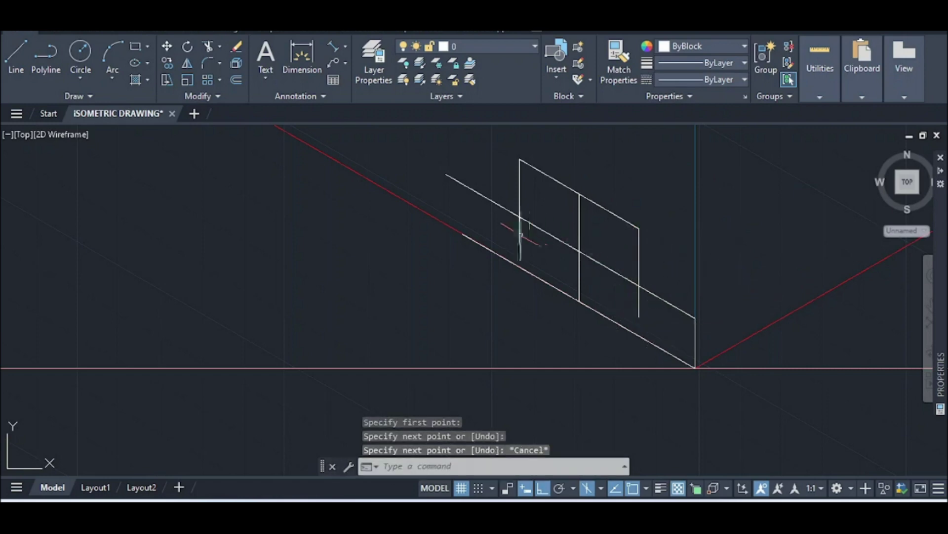
Trim the parts of the two side verticals that extend below the line parallel to the base
text(tr)
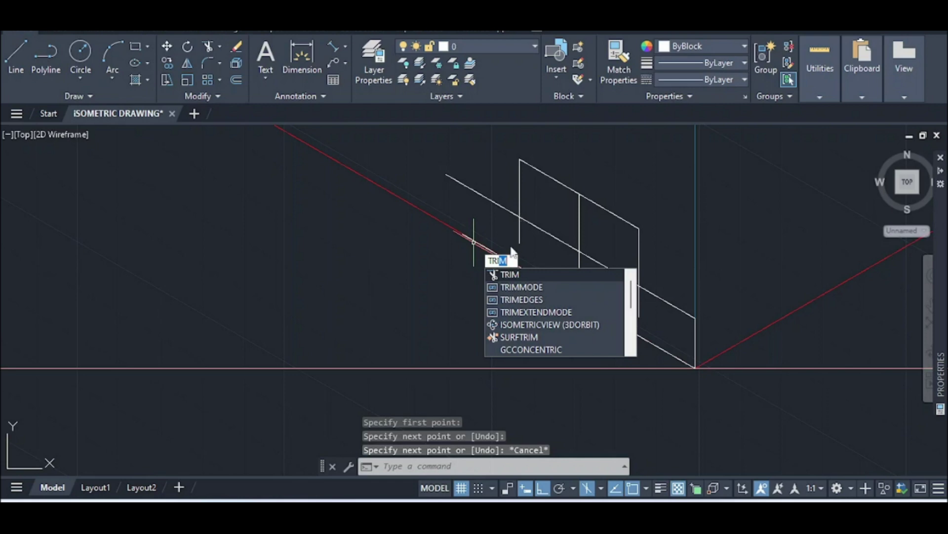
key(Return)
mouse_move(509, 235)
mouse_down()
mouse_move(547, 229)
mouse_move(542, 248)
mouse_up()
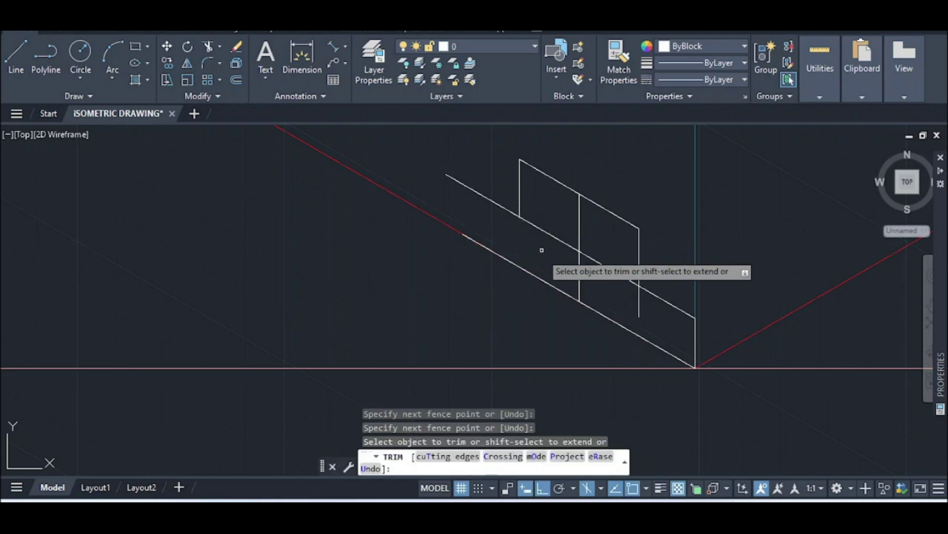
drag(644, 301, 563, 272)
key(Escape)
Draw a vertical line up from the far upper-left end of the base line, crossing the parallel line above
text(l)
key(Return)
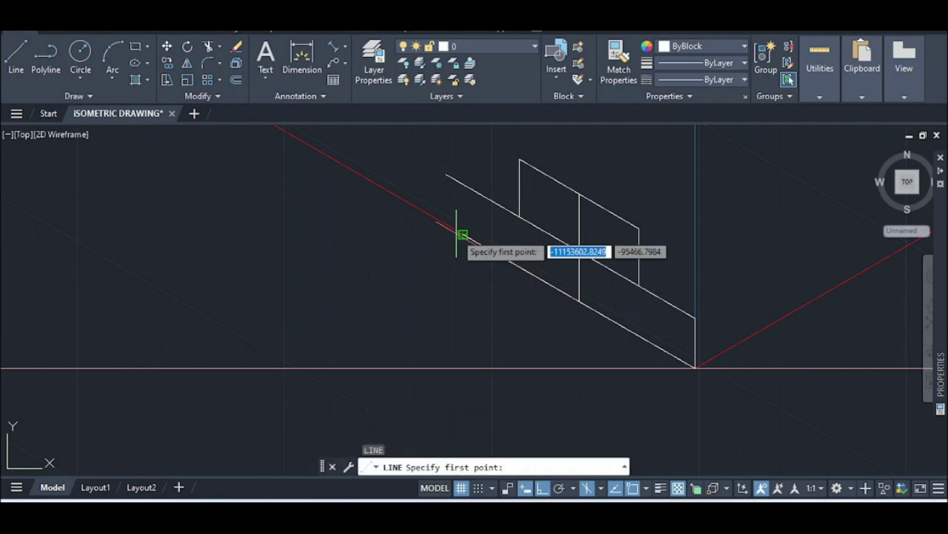
click(462, 234)
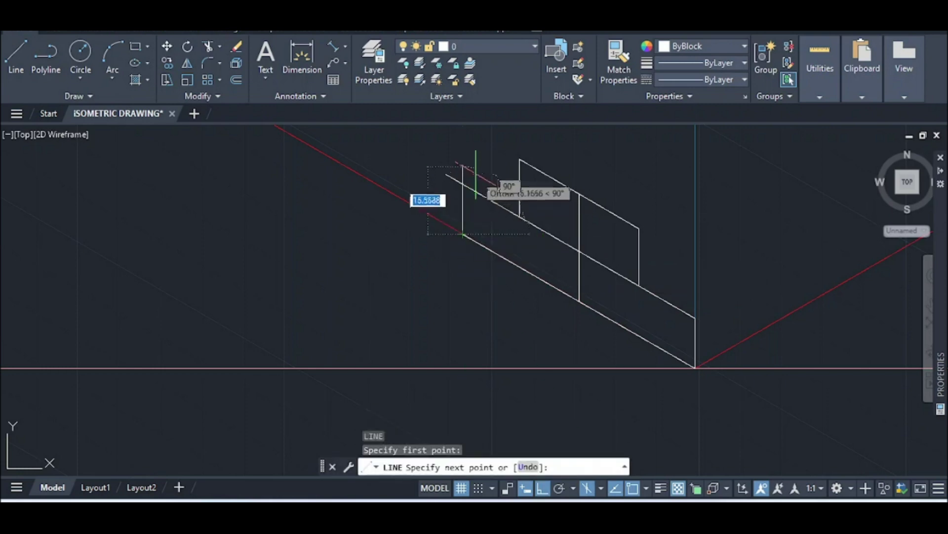
click(462, 167)
key(Escape)
Trim the overhanging ends where the new end vertical crosses the line parallel to the base
text(t)
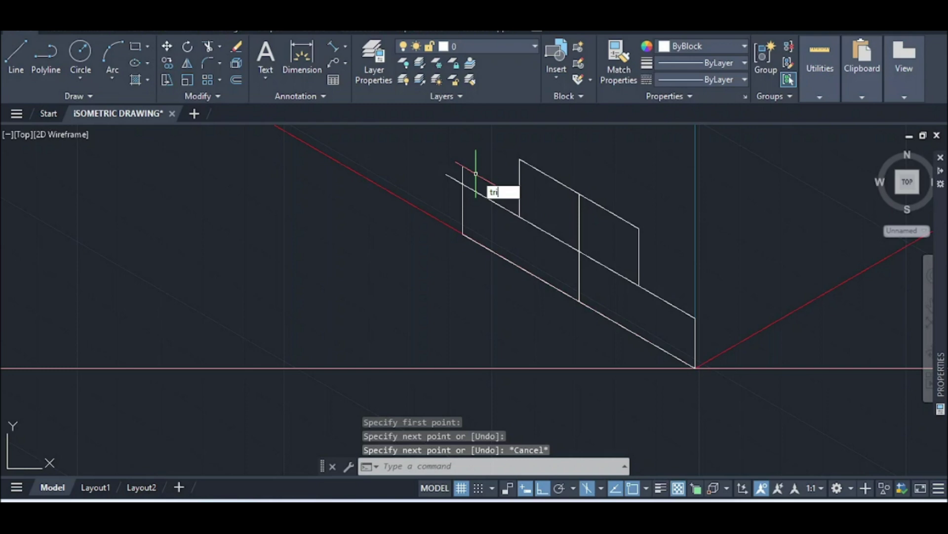
text(ri)
key(Return)
mouse_move(476, 174)
mouse_down()
mouse_move(438, 173)
mouse_move(448, 188)
mouse_move(457, 167)
mouse_up()
key(Escape)
scroll(503, 227, down, 2)
scroll(509, 232, down, 5)
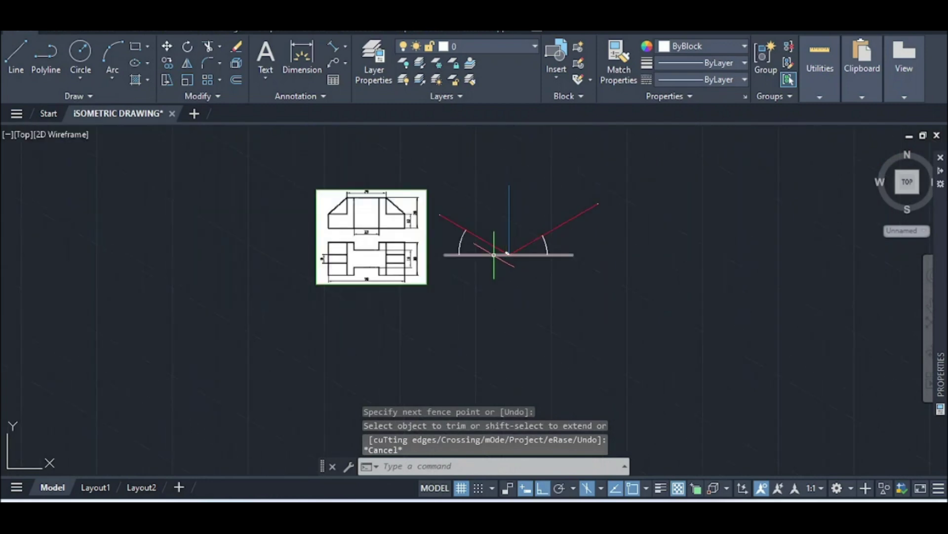
scroll(338, 205, up, 4)
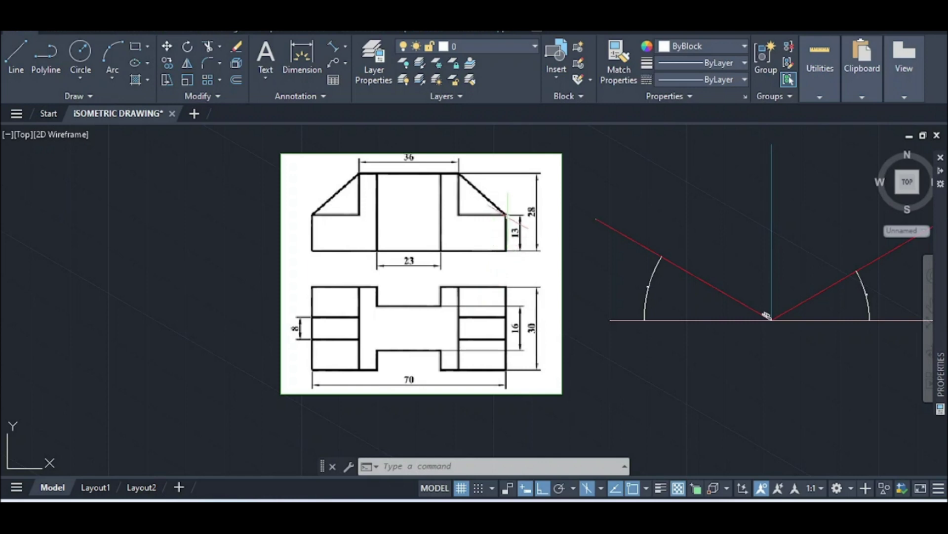
Switch to the right isoplane and draw a 30-unit line from the front base corner along the 30° axis
scroll(766, 317, up, 5)
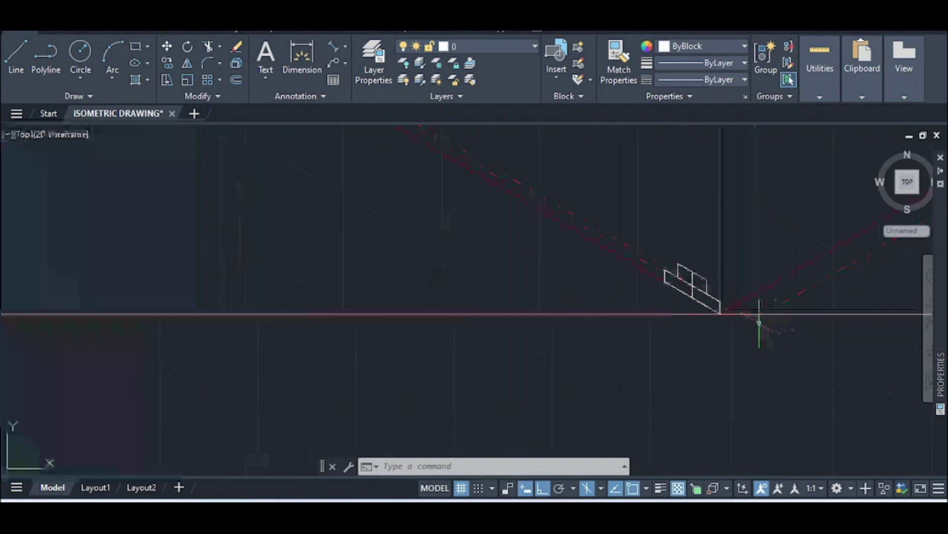
click(602, 489)
click(614, 465)
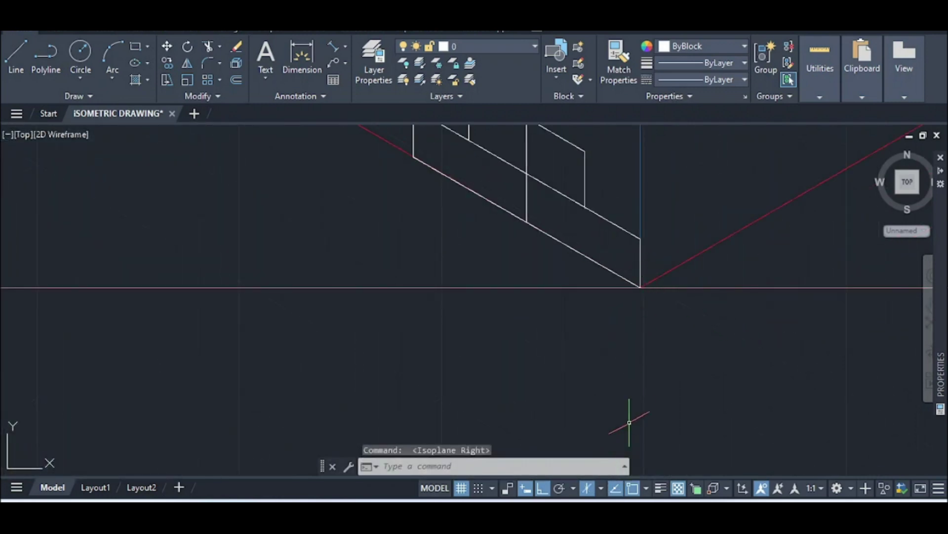
text(l)
key(Return)
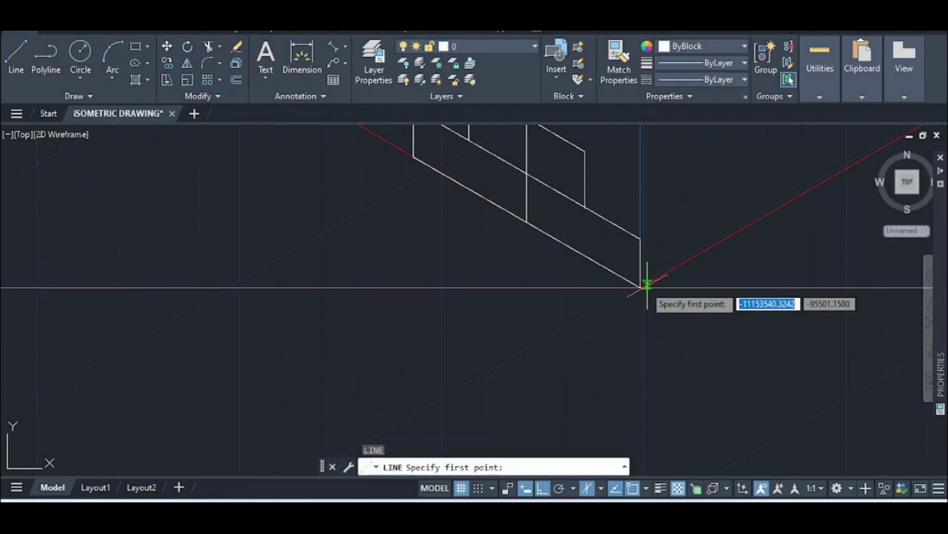
click(642, 286)
text(30)
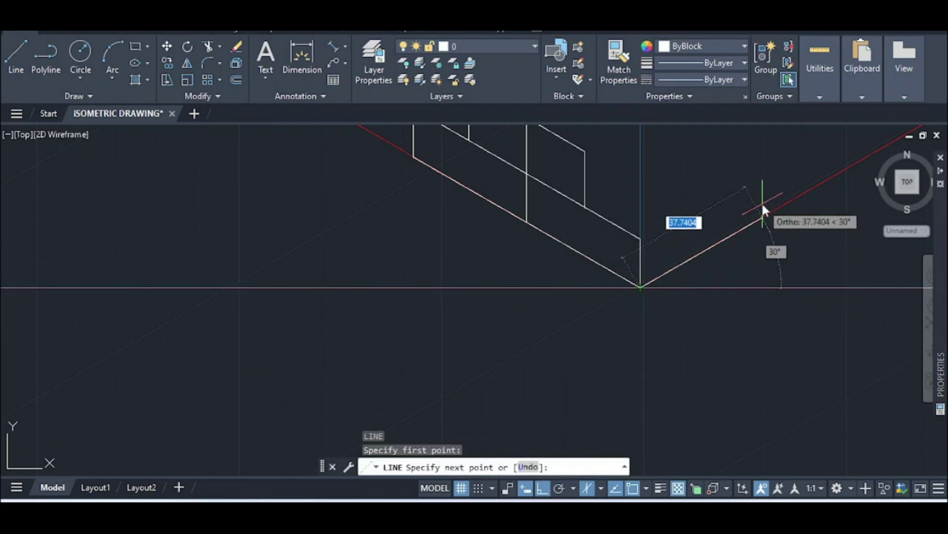
key(Return)
key(Escape)
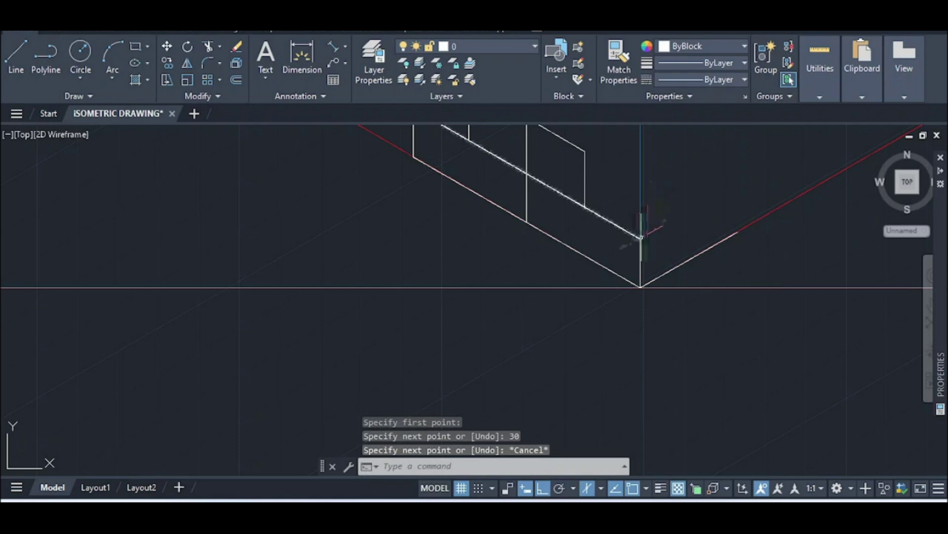
Draw a 30-unit line at 30° from the upper end of the front corner's vertical edge
key(Return)
click(640, 239)
text(30)
key(Return)
key(Escape)
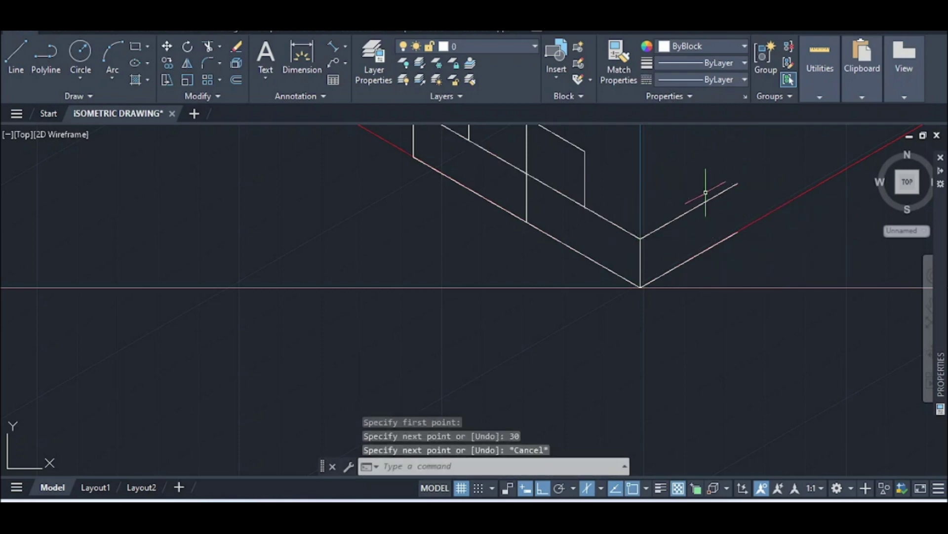
Draw a 30-unit line at 30° from the foot of the upper block's vertical nearest the front corner
key(Return)
click(585, 207)
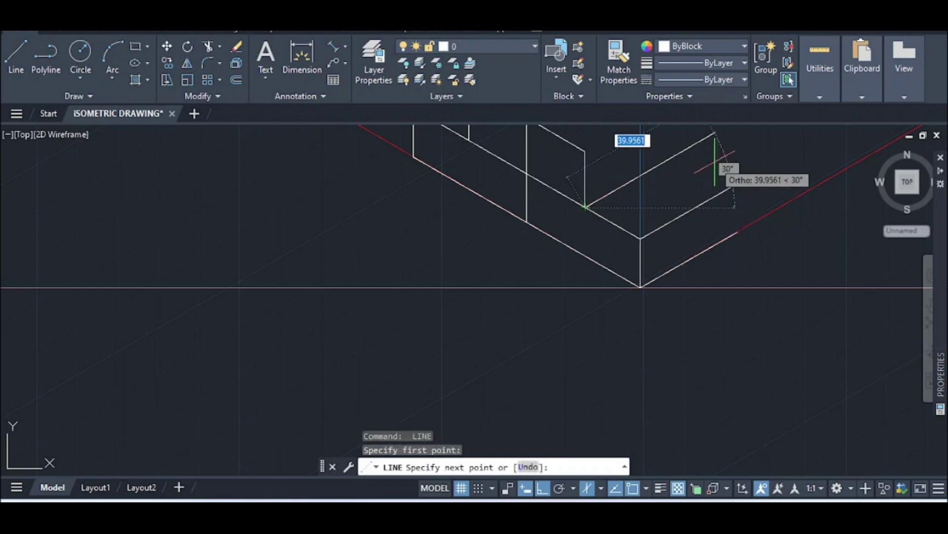
text(30)
key(Return)
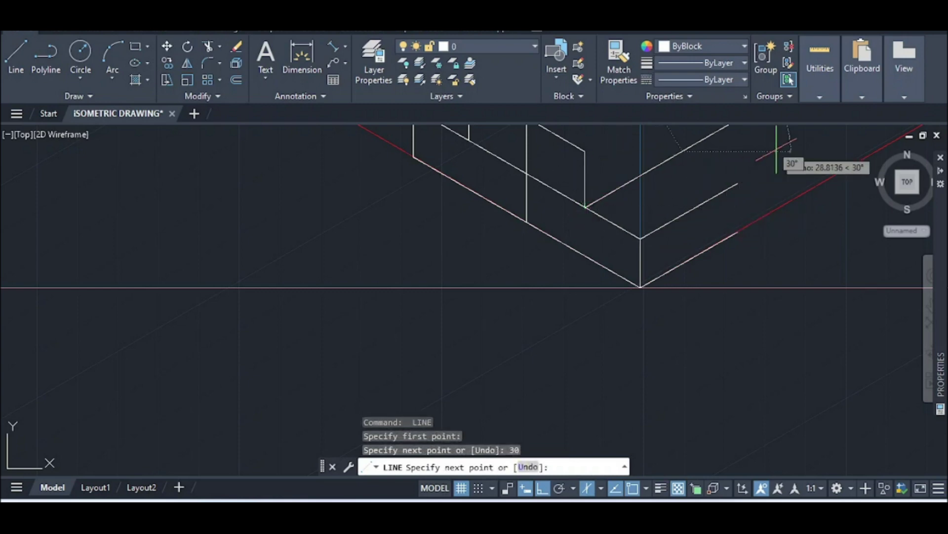
key(Return)
Draw a 30-unit line at 30° from the upper block's top corner nearest the front corner
scroll(693, 196, down, 3)
scroll(689, 144, up, 4)
key(Return)
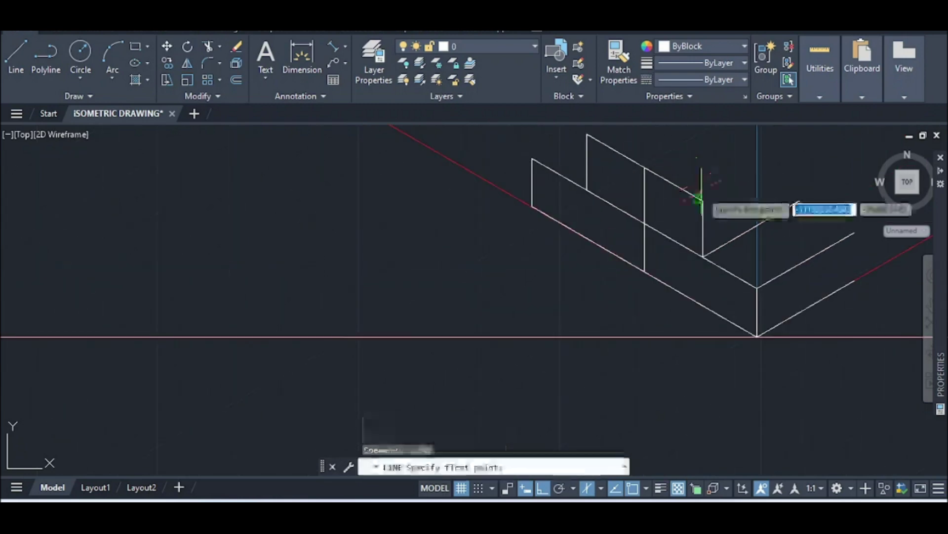
click(703, 200)
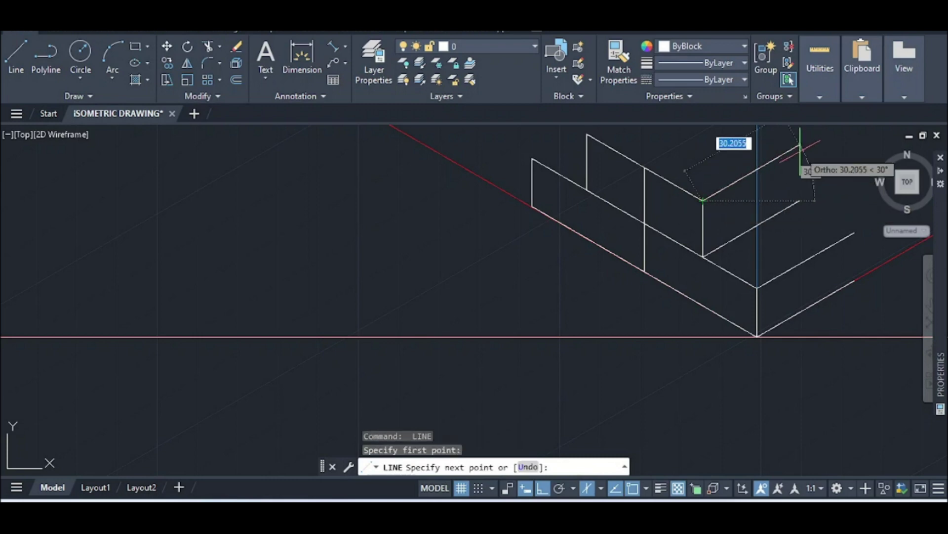
text(30)
key(Return)
key(Return)
Draw a 30-unit line at 30° from the upper block's far top corner on the front profile
scroll(730, 180, down, 3)
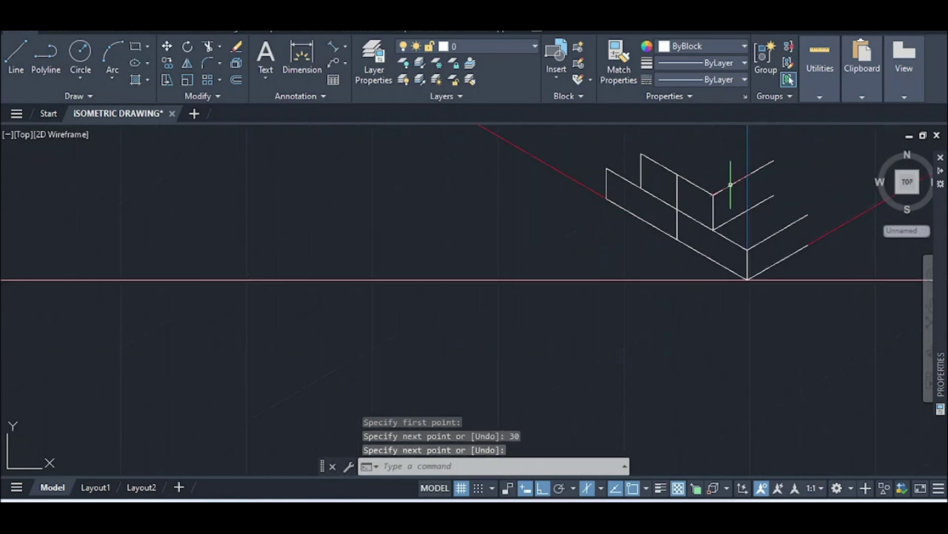
scroll(663, 162, up, 3)
key(Return)
click(702, 217)
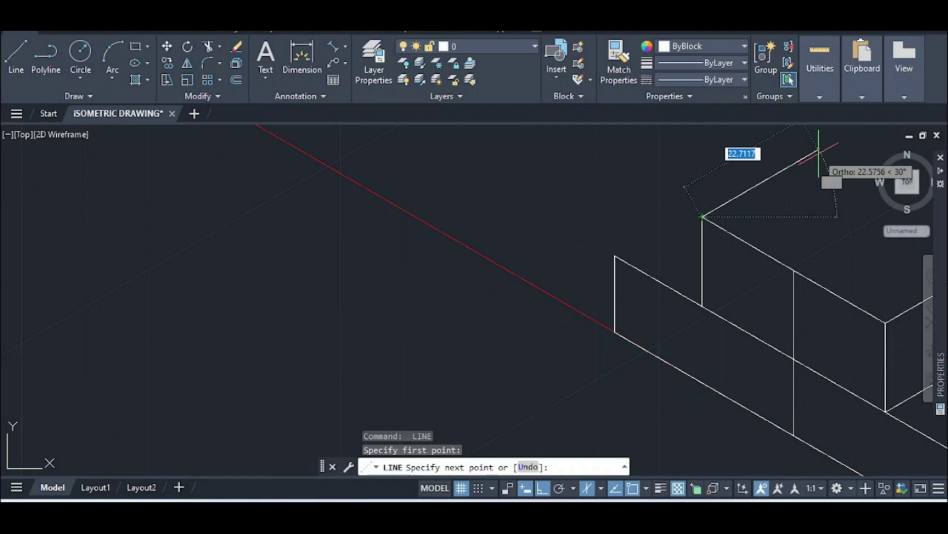
text(30)
key(Return)
scroll(820, 152, down, 3)
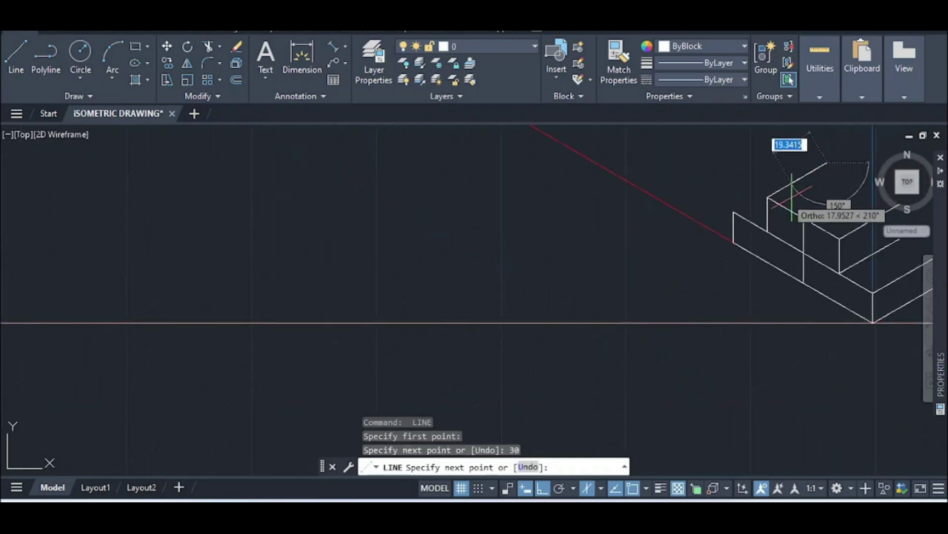
key(Escape)
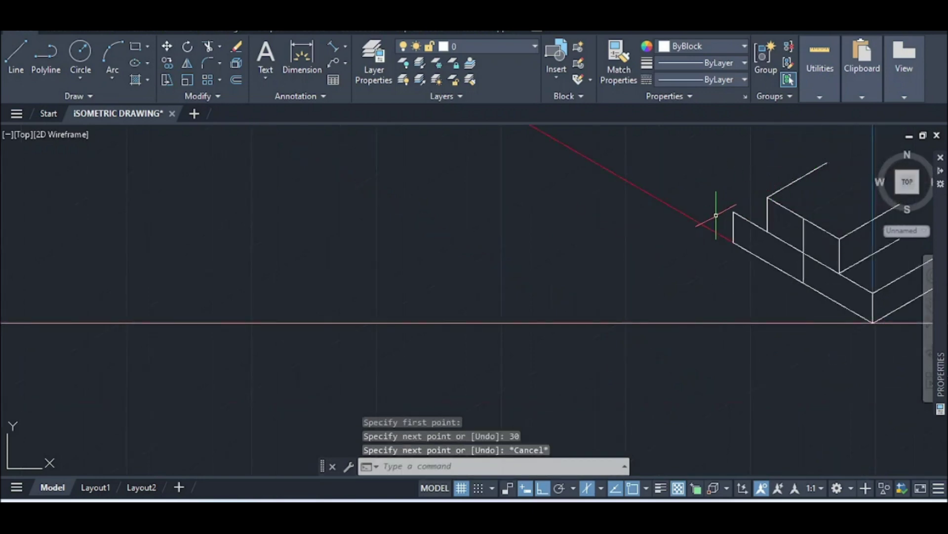
Draw a 30-unit line at 30° from the top of the lower block's far end vertical
key(Return)
click(734, 212)
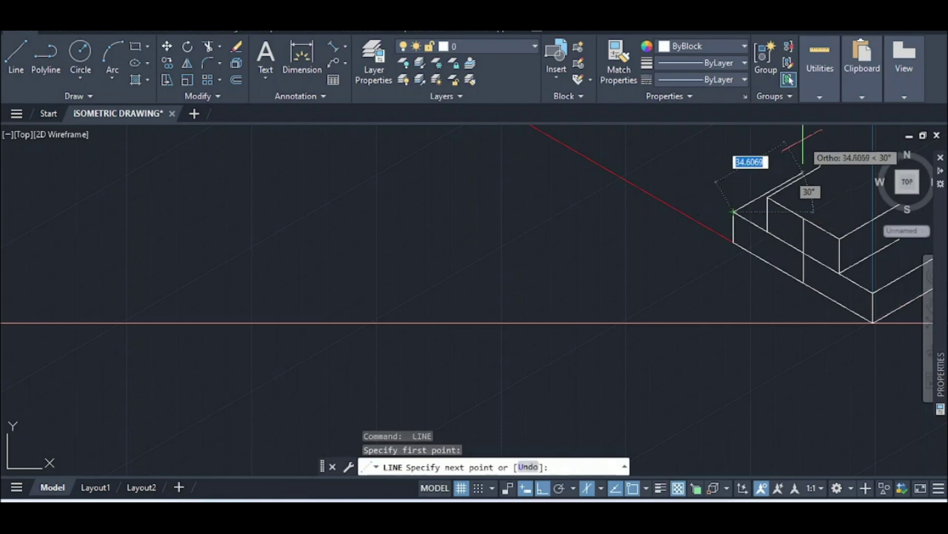
text(30)
key(Return)
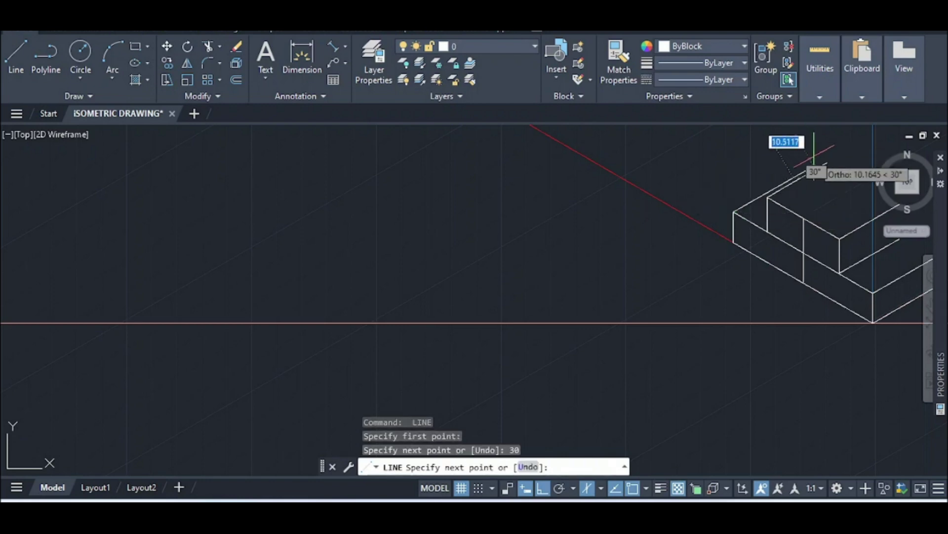
key(Escape)
Connect the far ends of the 30-unit depth lines with a chain of lines, from the base up to the upper block's rear top corner
scroll(810, 158, down, 3)
scroll(838, 217, up, 3)
key(Return)
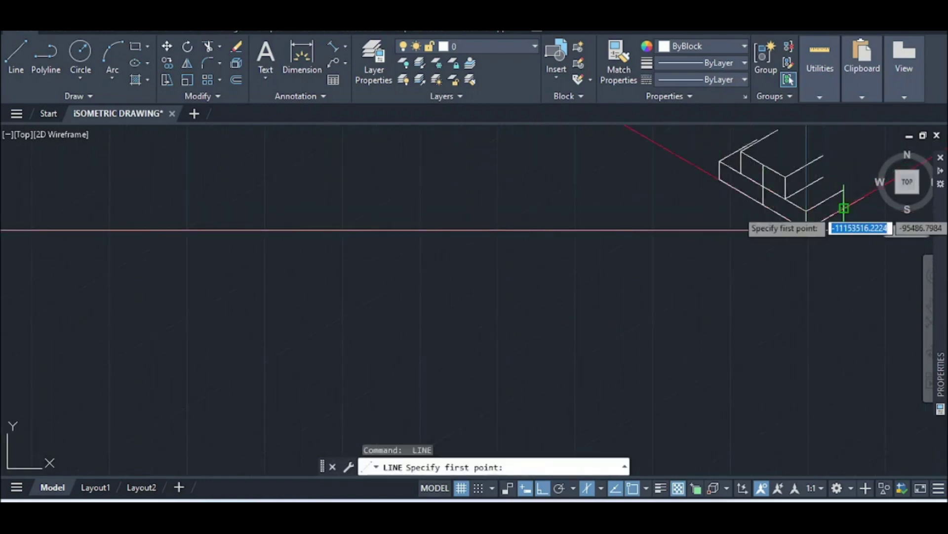
click(843, 217)
click(843, 190)
click(823, 178)
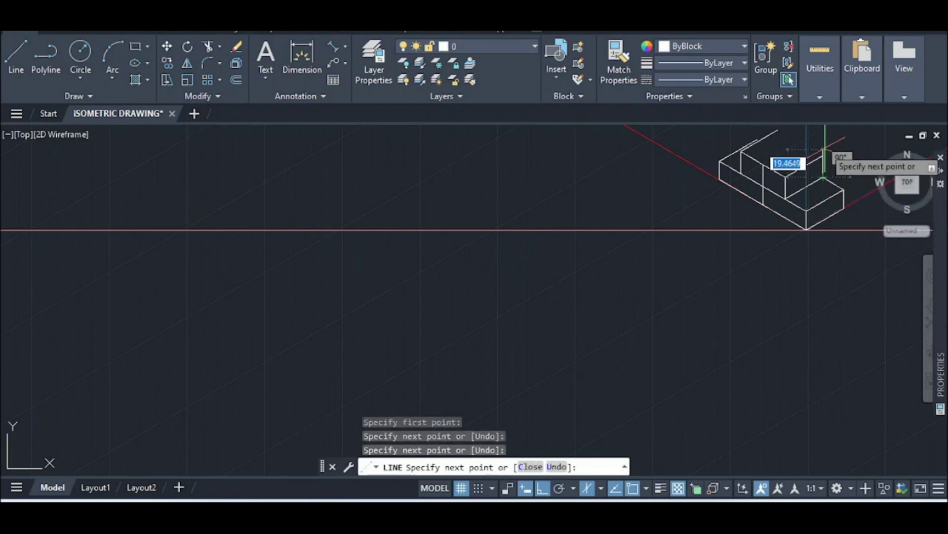
click(823, 156)
scroll(795, 155, down, 2)
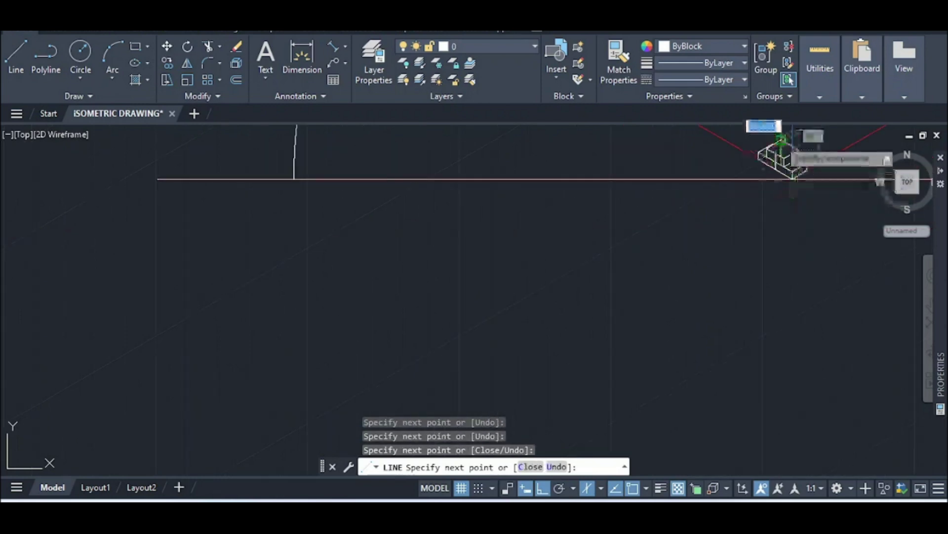
scroll(781, 150, up, 4)
click(785, 146)
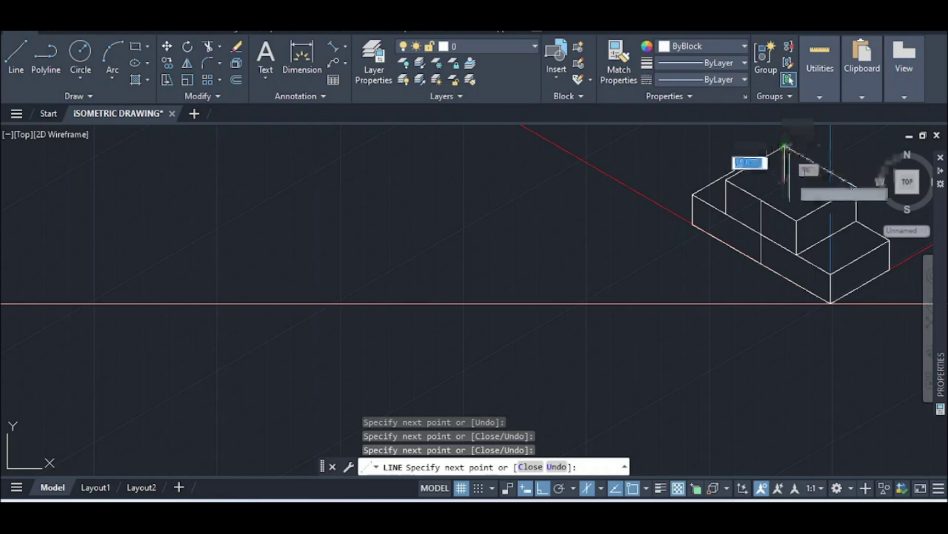
key(Escape)
Draw a line 11.5 from the centre vertical's top toward the front corner along the top edge, continuing vertically down past the base
scroll(773, 204, down, 5)
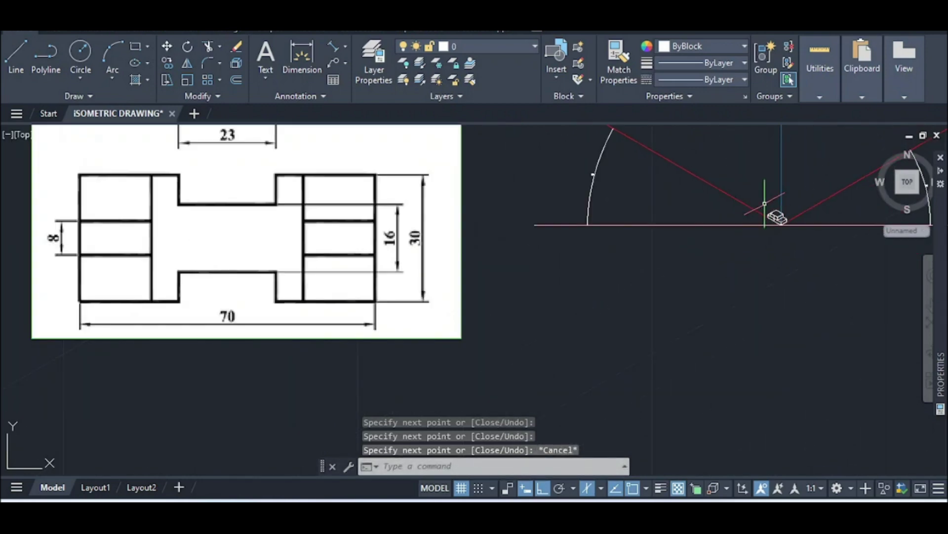
scroll(751, 210, down, 3)
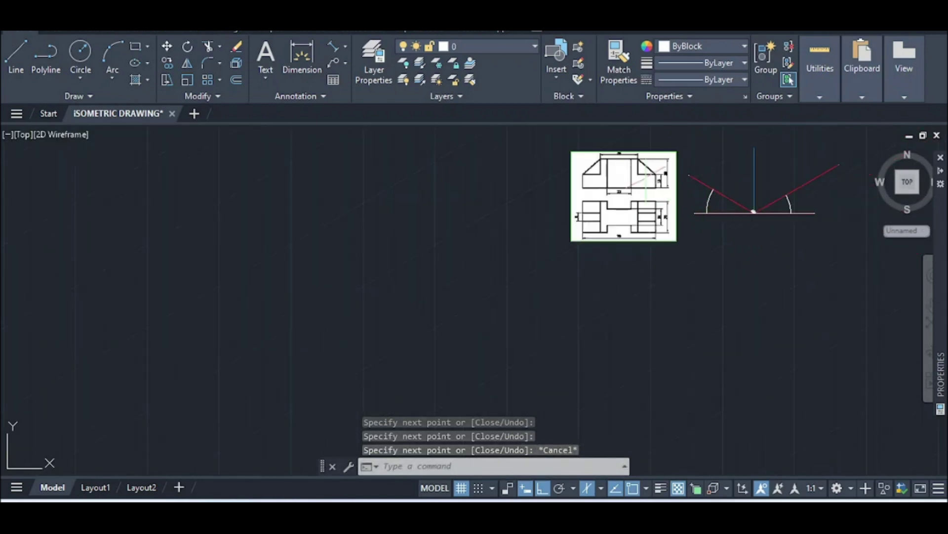
scroll(633, 165, up, 5)
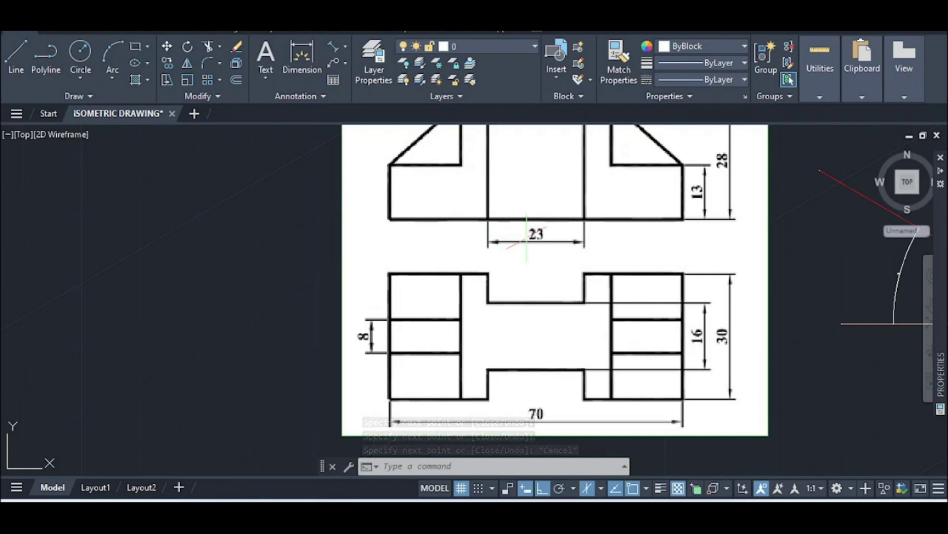
scroll(553, 237, down, 2)
scroll(553, 242, down, 2)
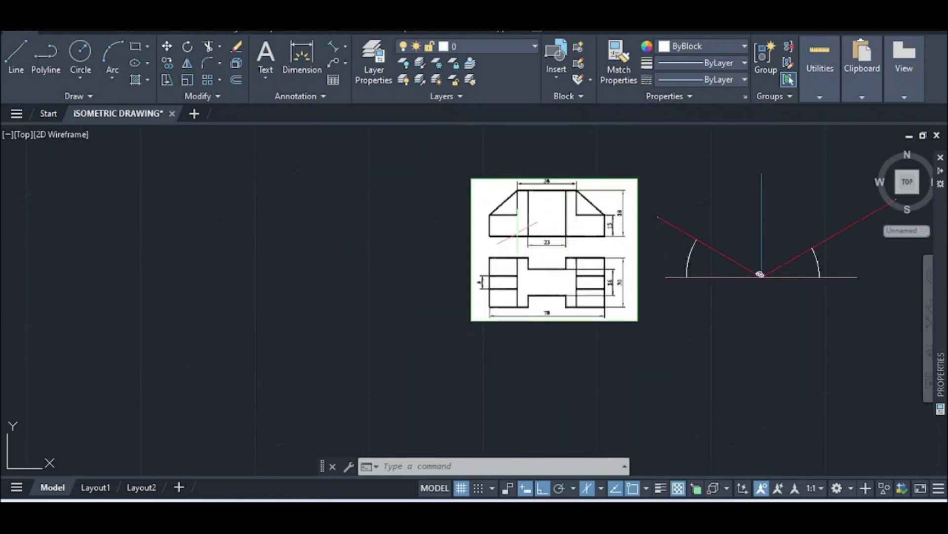
scroll(765, 277, up, 5)
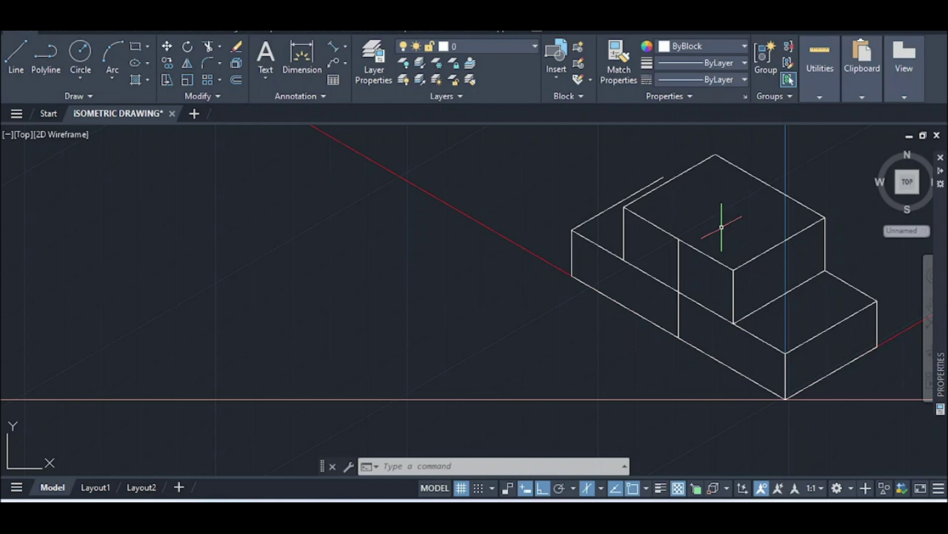
scroll(720, 228, up, 4)
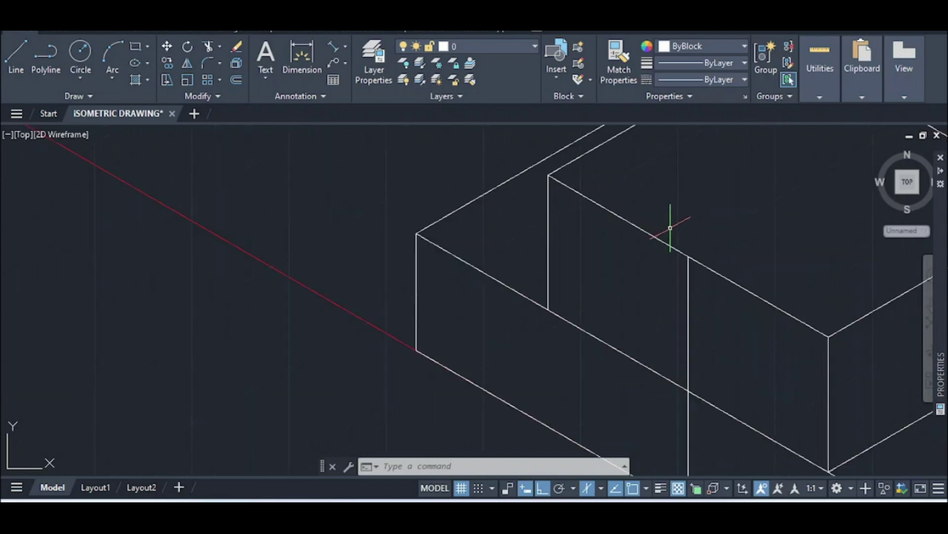
text(l)
key(Return)
click(689, 257)
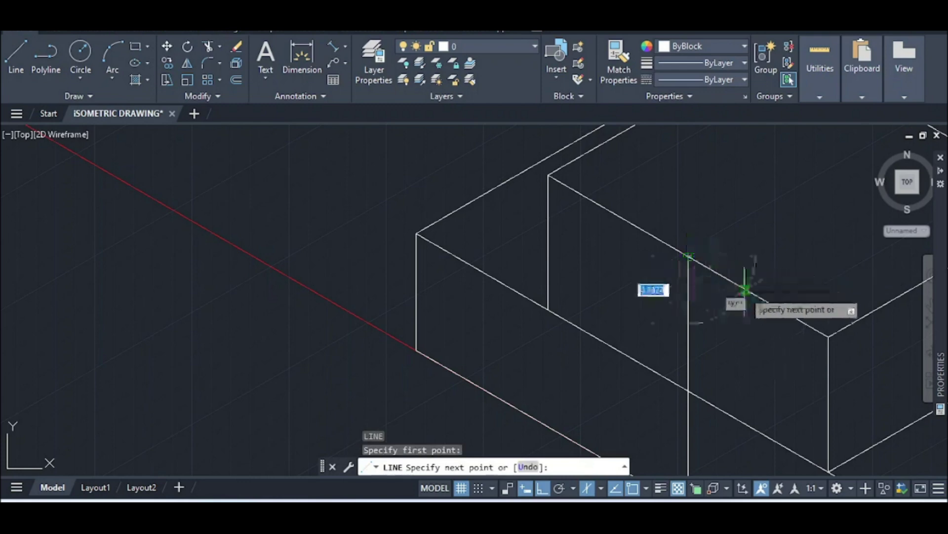
text(11.)
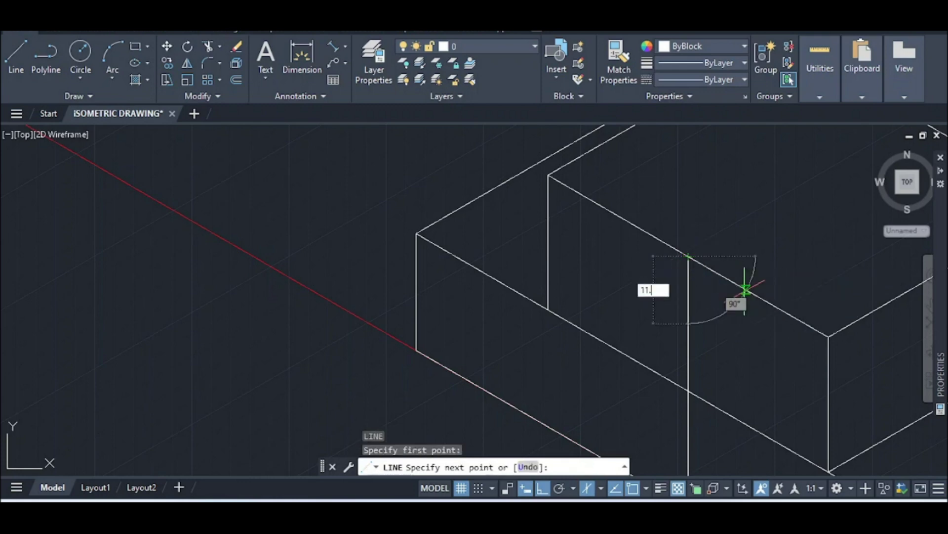
text(5)
key(Return)
scroll(746, 289, down, 2)
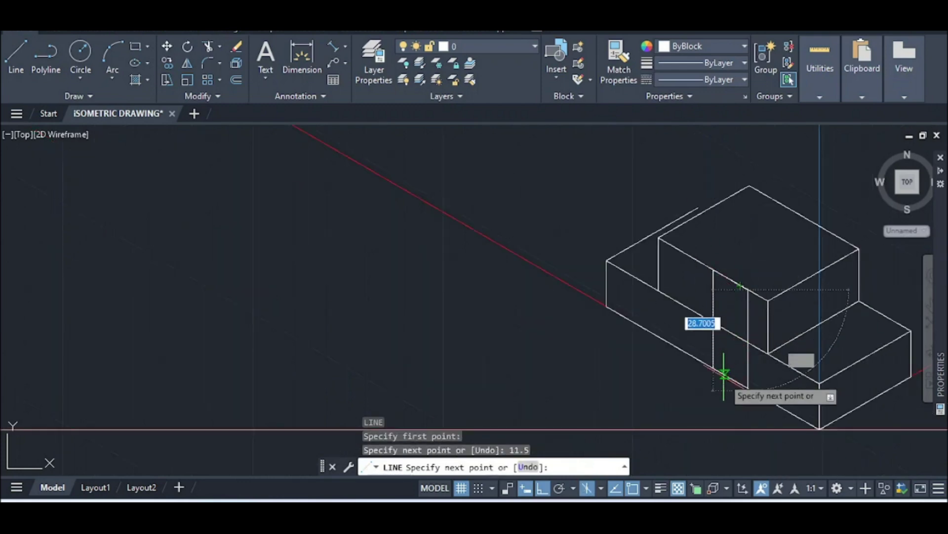
click(729, 414)
key(Escape)
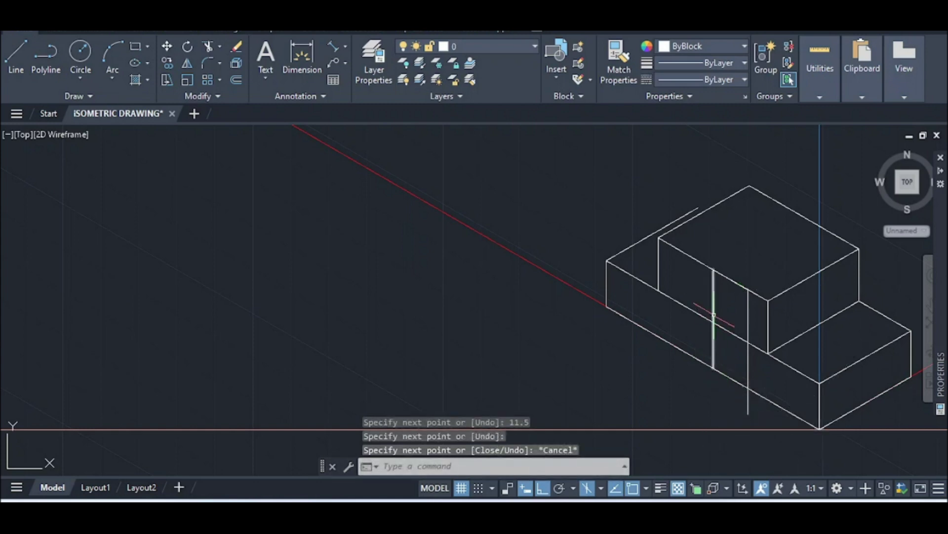
Draw a line 11.5 from the centre vertical's top toward the far end along the top edge, continuing vertically down past the base
key(Return)
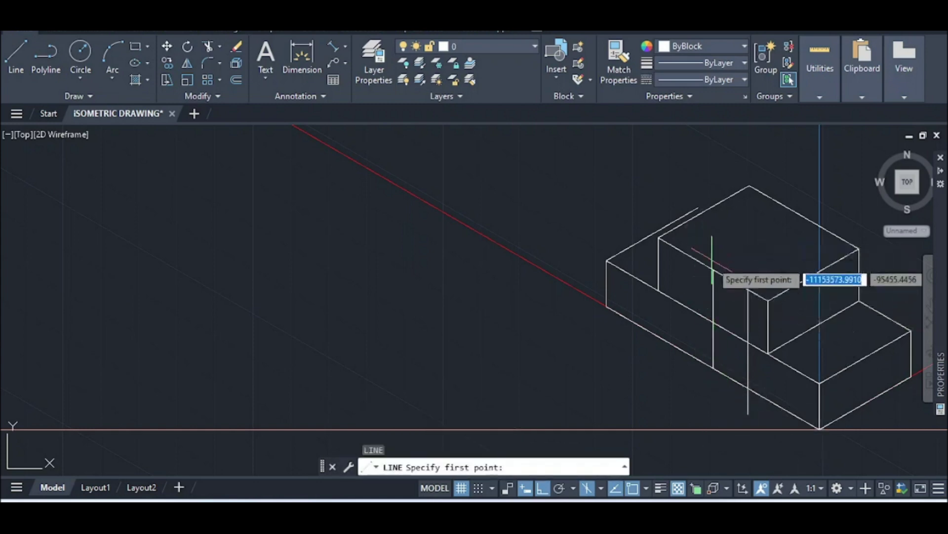
scroll(713, 271, up, 2)
click(669, 247)
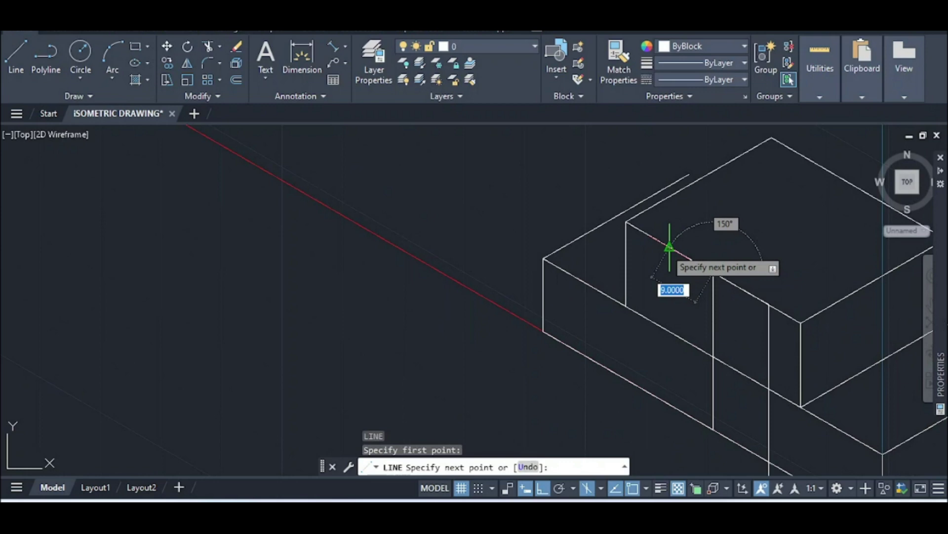
text(11.5)
key(Return)
scroll(667, 247, down, 5)
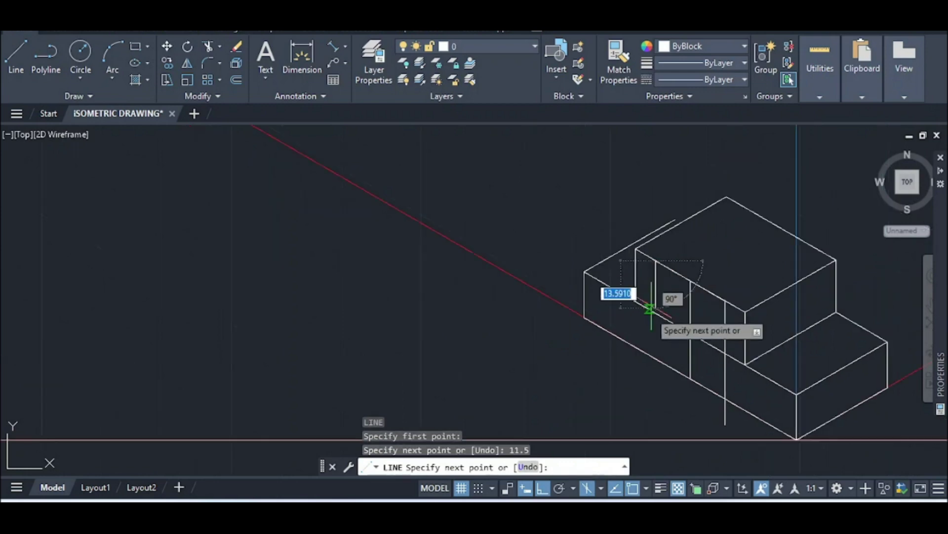
click(649, 368)
key(Escape)
Trim the verticals' overhangs below the base, the centre vertical, and the step line between the upper block's far edge and the vertical nearer the front corner
scroll(657, 316, down, 5)
scroll(664, 304, up, 7)
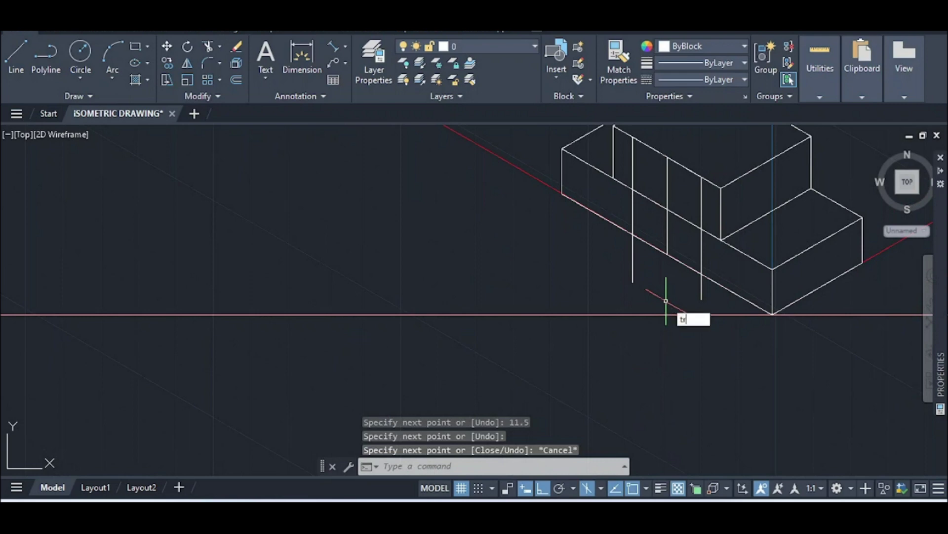
text(tr)
key(Return)
mouse_move(677, 292)
mouse_down()
mouse_move(709, 313)
mouse_move(603, 265)
mouse_move(632, 218)
mouse_move(670, 235)
mouse_move(676, 213)
mouse_move(646, 199)
mouse_move(647, 208)
mouse_move(673, 194)
mouse_move(639, 197)
mouse_move(622, 184)
mouse_move(630, 182)
mouse_up()
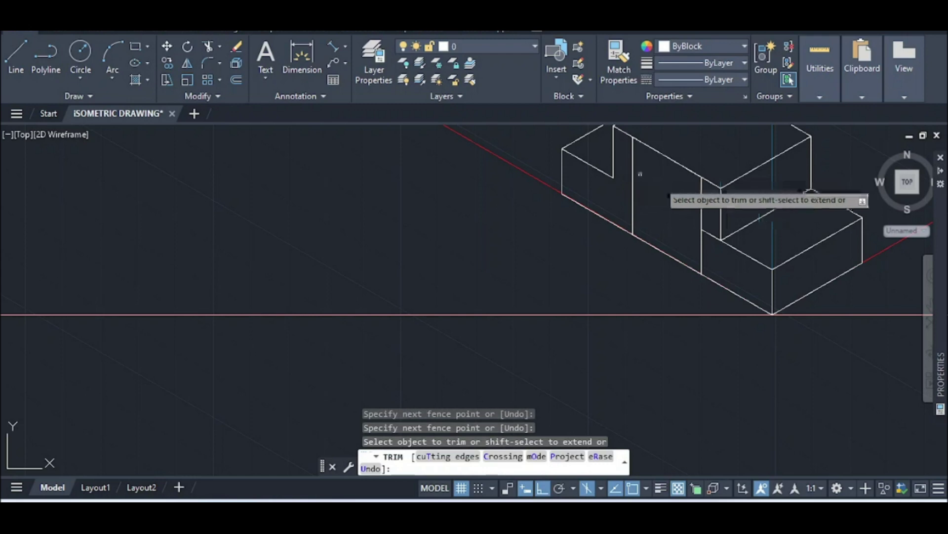
Trim the leftover step-line stub between the recess vertical nearer the front corner and the upper block's adjacent vertical edge
drag(714, 223, 711, 250)
key(Escape)
scroll(707, 262, down, 8)
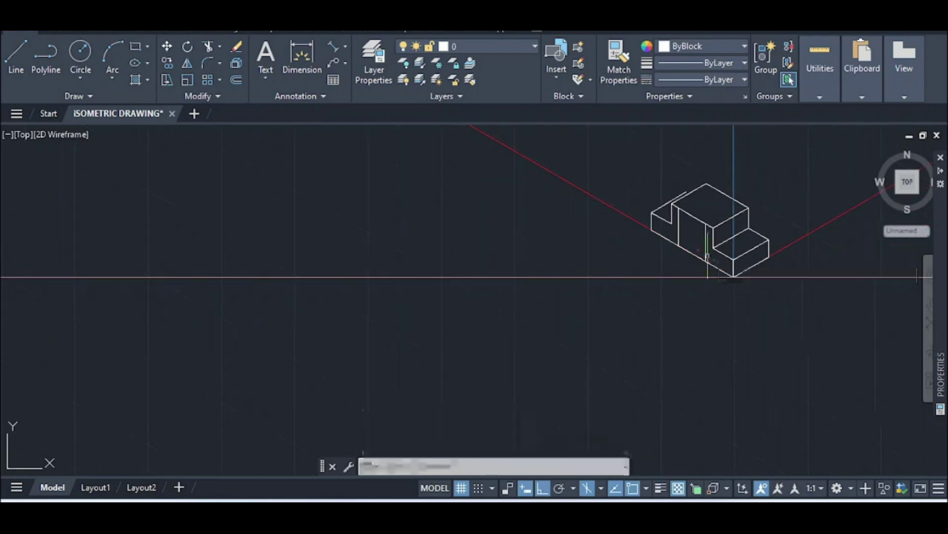
scroll(705, 274, down, 3)
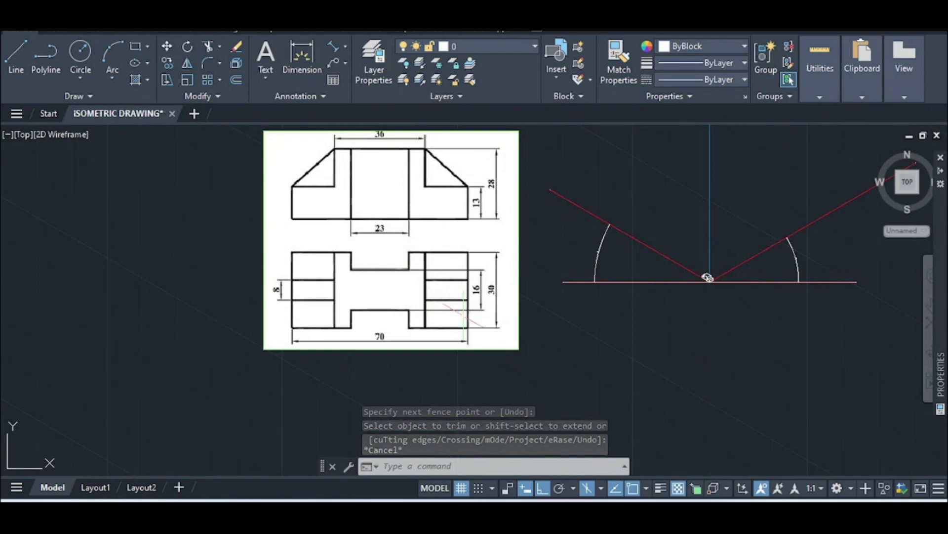
scroll(707, 277, up, 8)
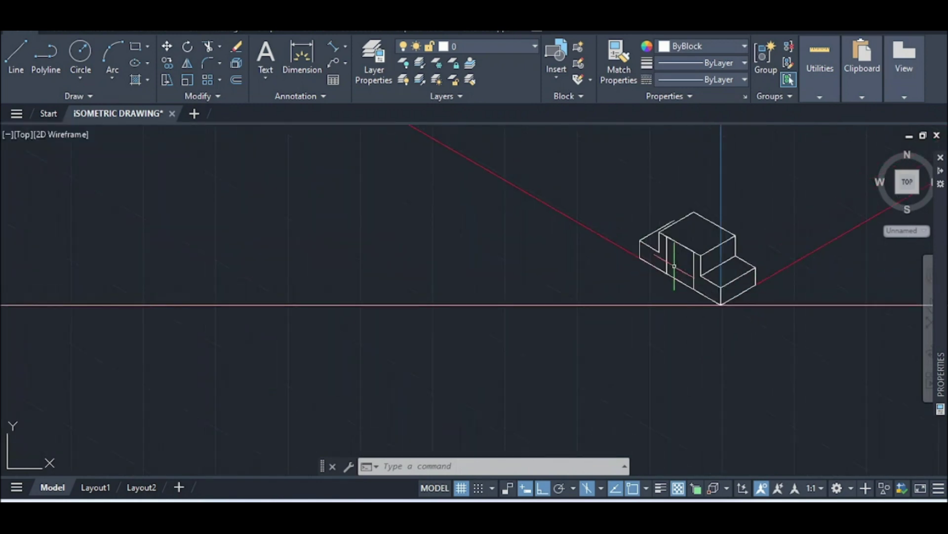
key(Escape)
key(space)
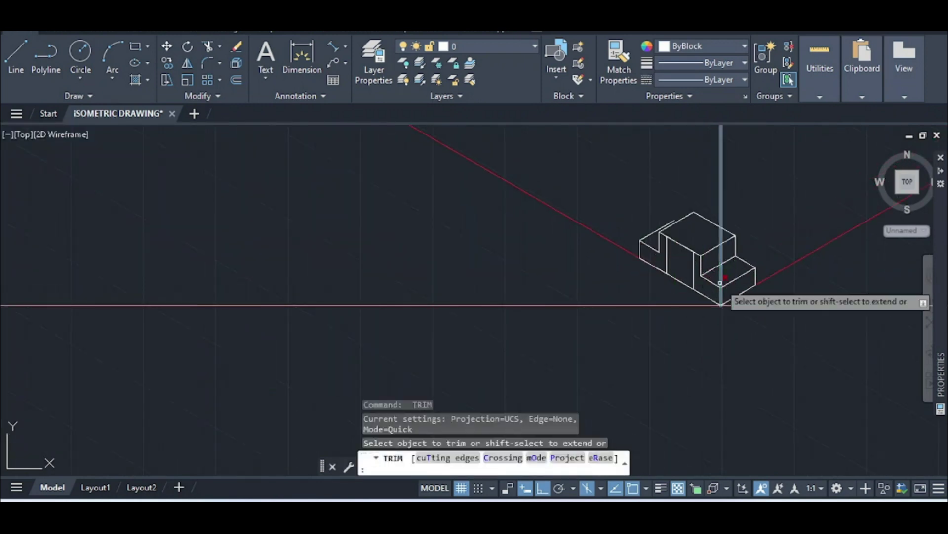
key(Escape)
In the Top isoplane, draw a line 8 from the upper block's end-edge midpoint toward the rear, continuing lengthwise past the block's far edge
scroll(720, 282, up, 4)
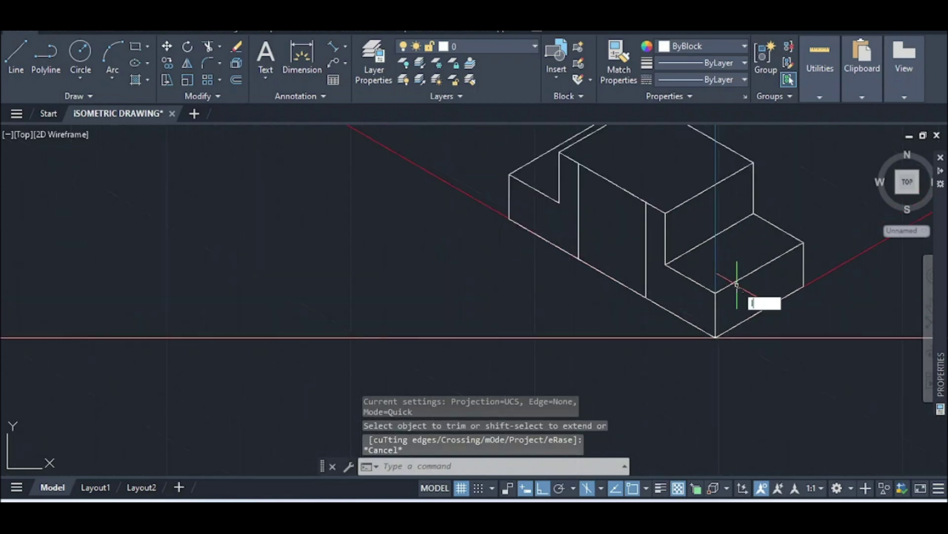
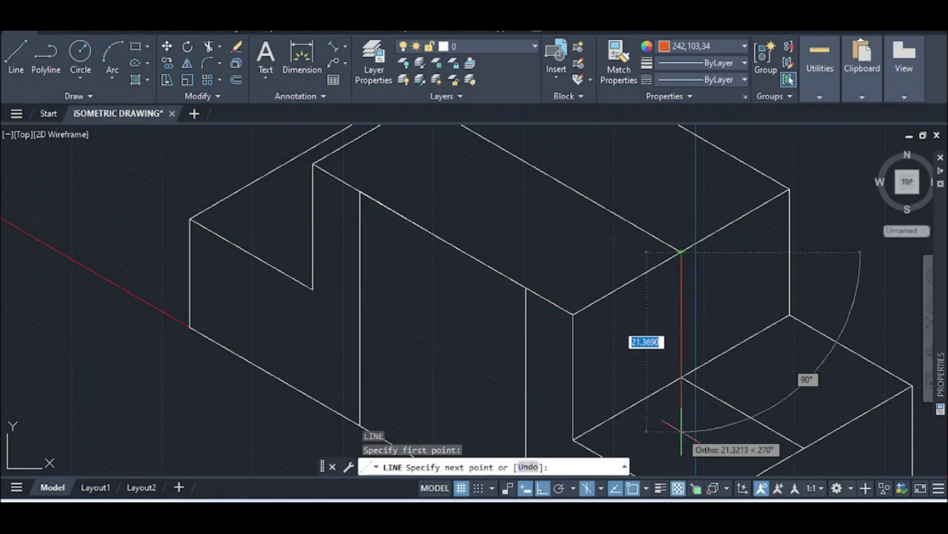
click(605, 489)
click(624, 418)
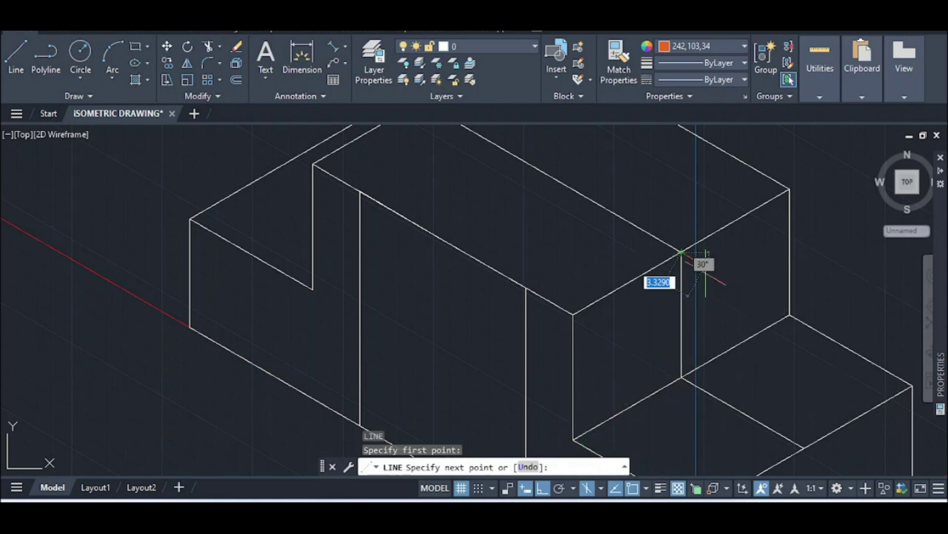
click(600, 489)
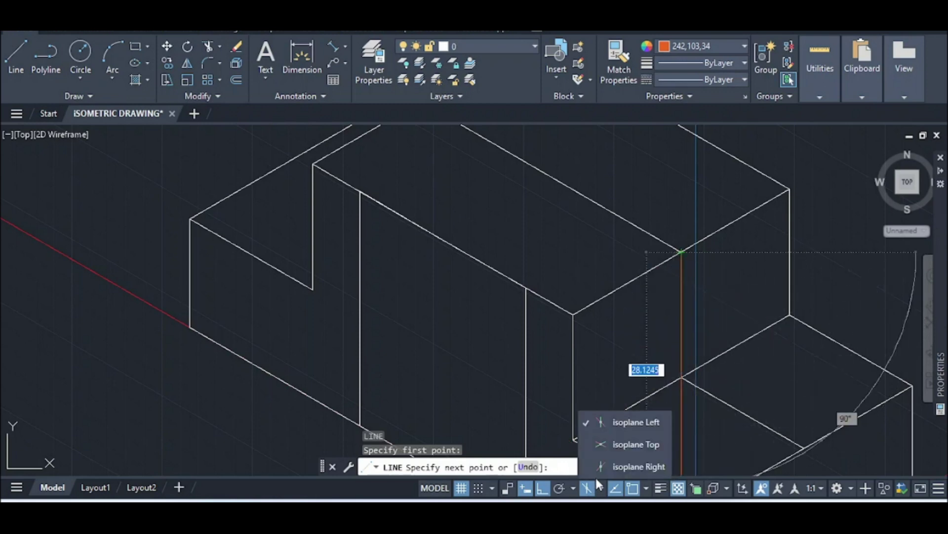
click(601, 444)
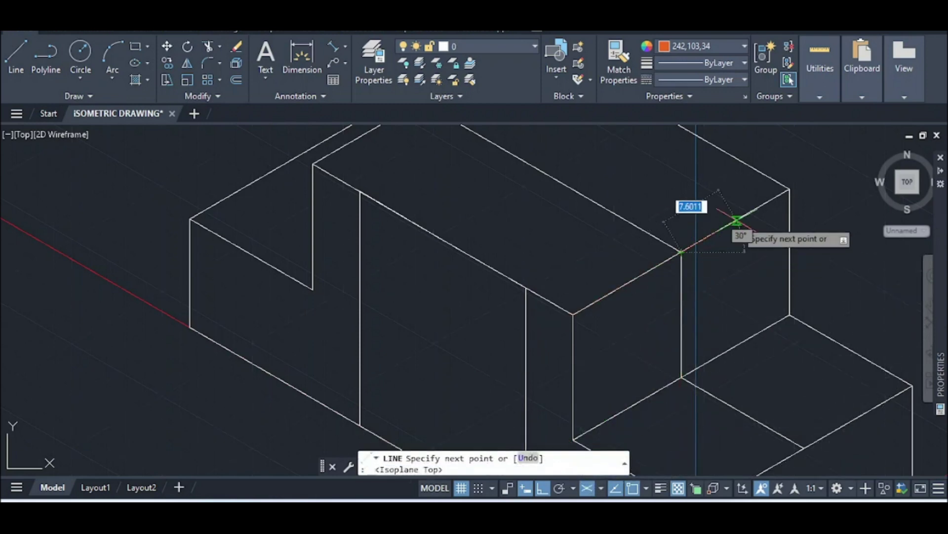
text(8)
key(Return)
scroll(691, 218, down, 5)
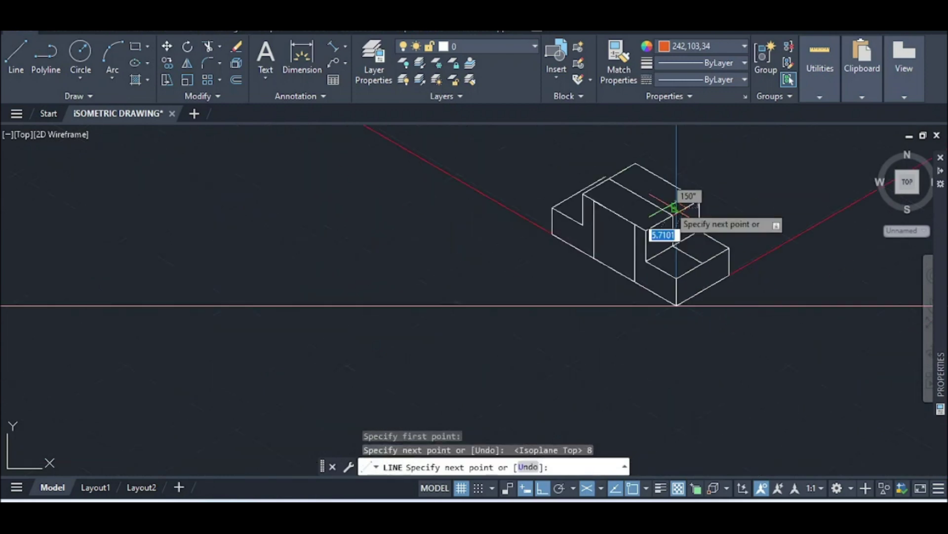
click(605, 151)
key(Escape)
scroll(687, 230, up, 4)
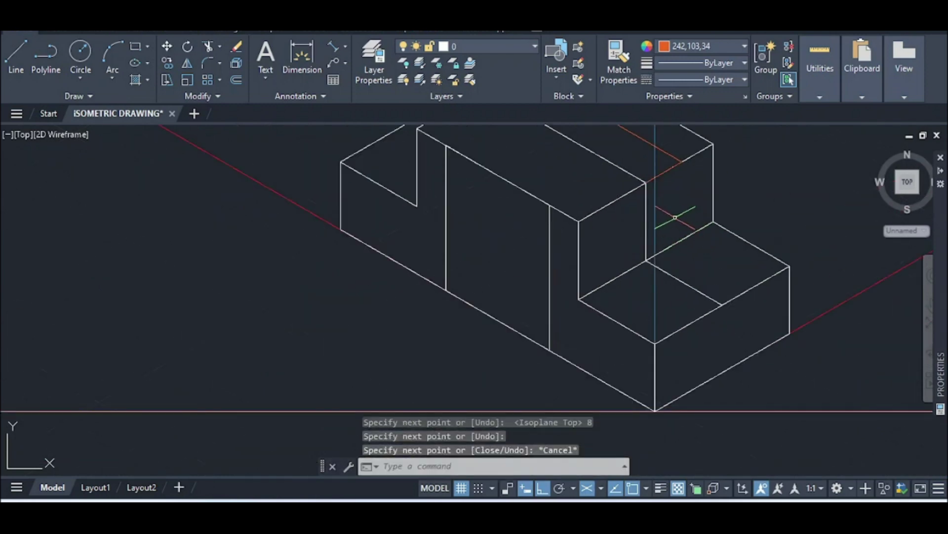
Draw a line 8 from the same midpoint toward the front, continuing parallel to the top's centre line past the block's far edge
key(space)
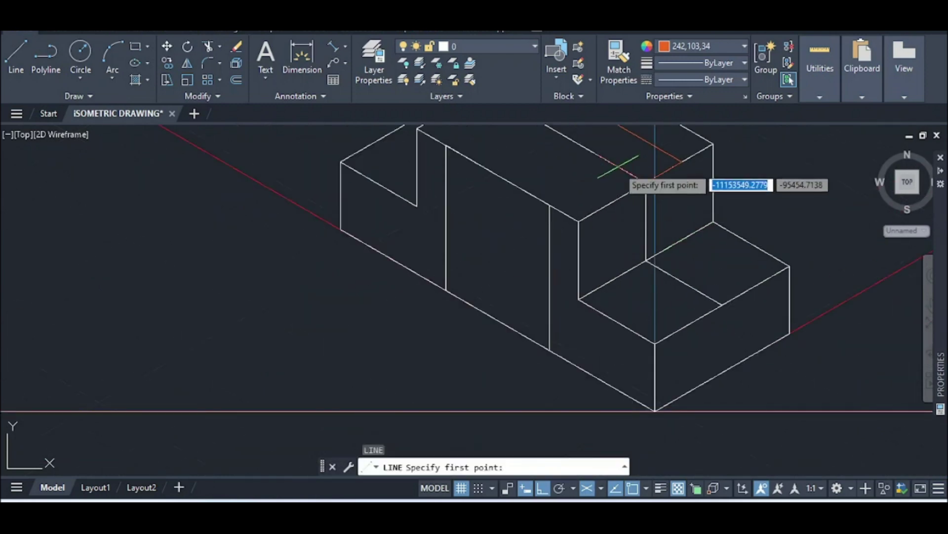
click(646, 183)
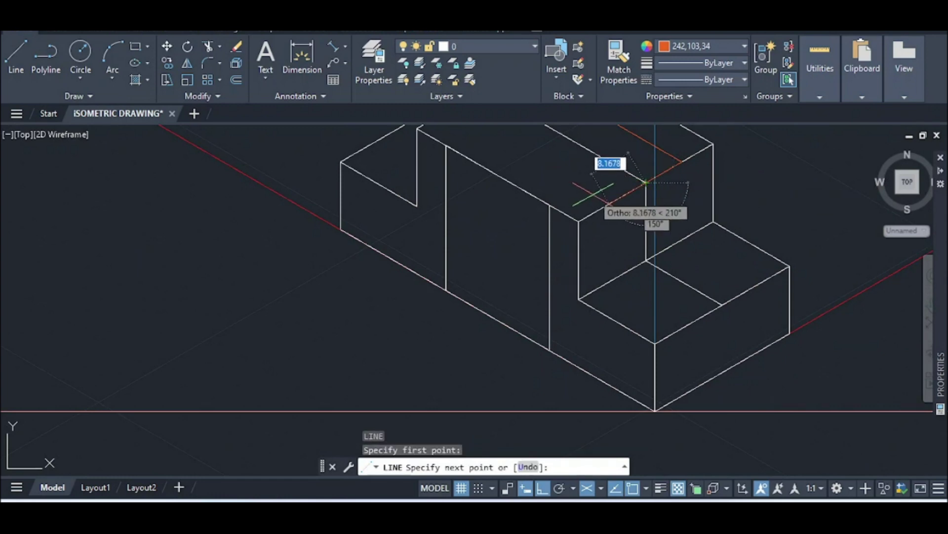
text(8)
key(Return)
scroll(528, 183, down, 6)
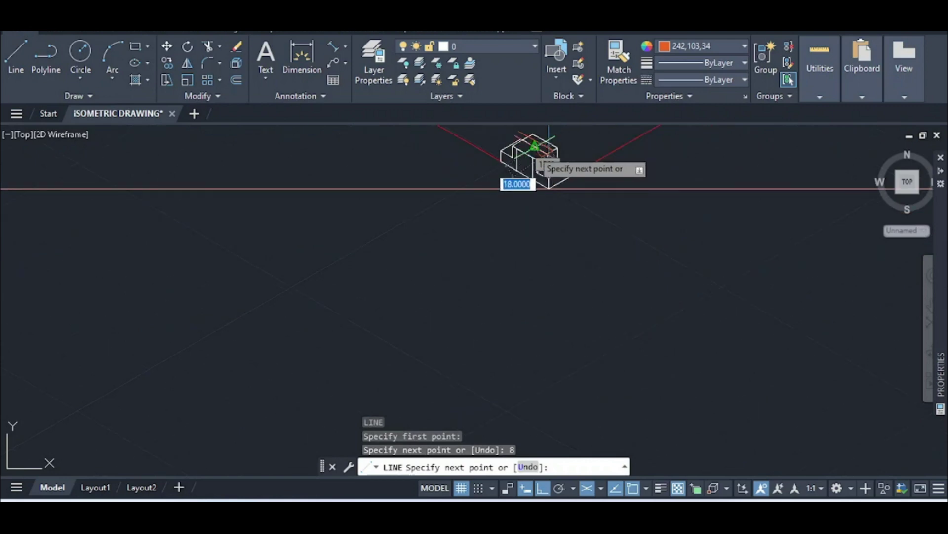
scroll(494, 138, up, 6)
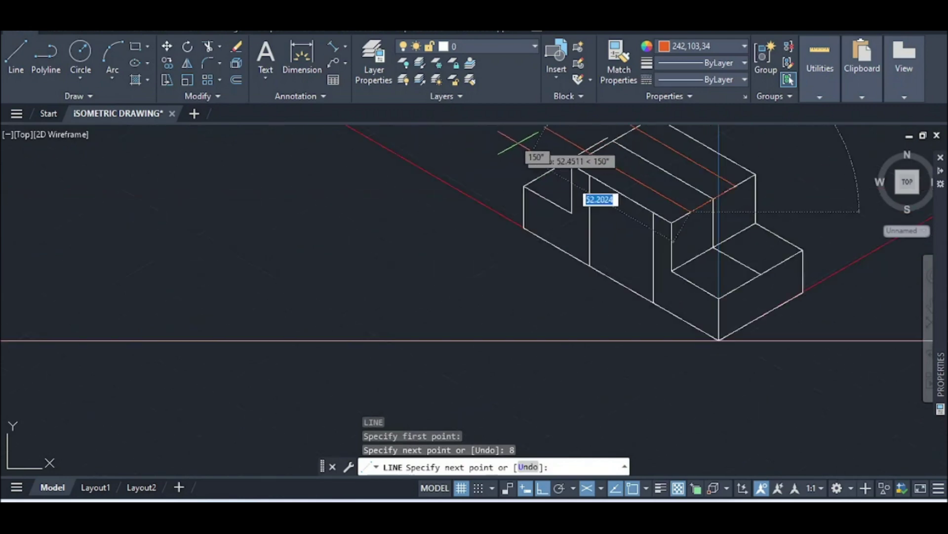
click(518, 145)
key(Escape)
scroll(588, 168, down, 2)
scroll(589, 168, up, 2)
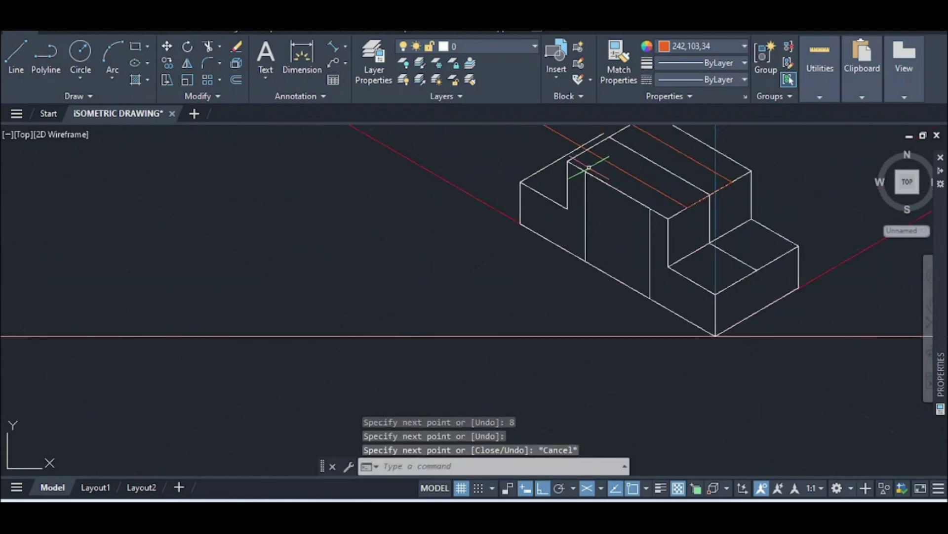
Draw a depth-direction line from the top of the far recess vertical across the top face and past the rear edge
key(Return)
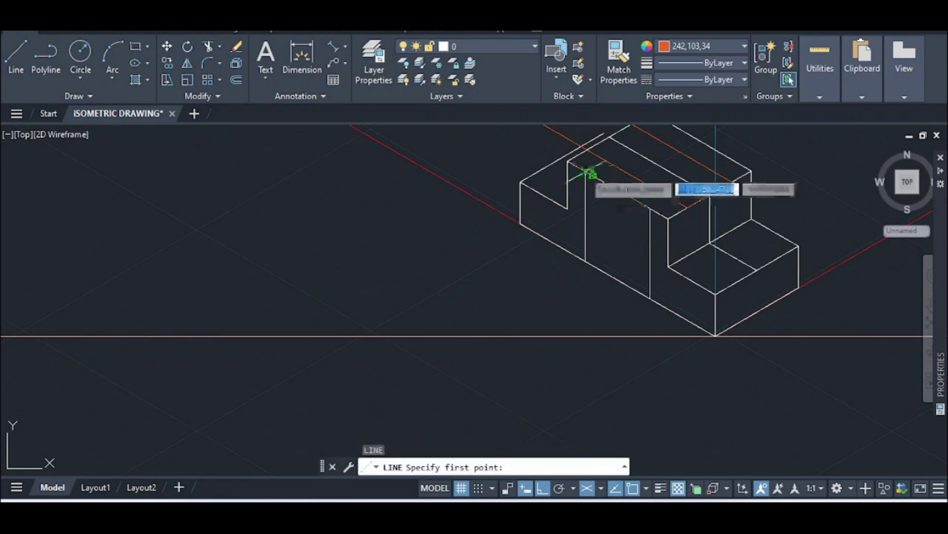
scroll(591, 174, up, 4)
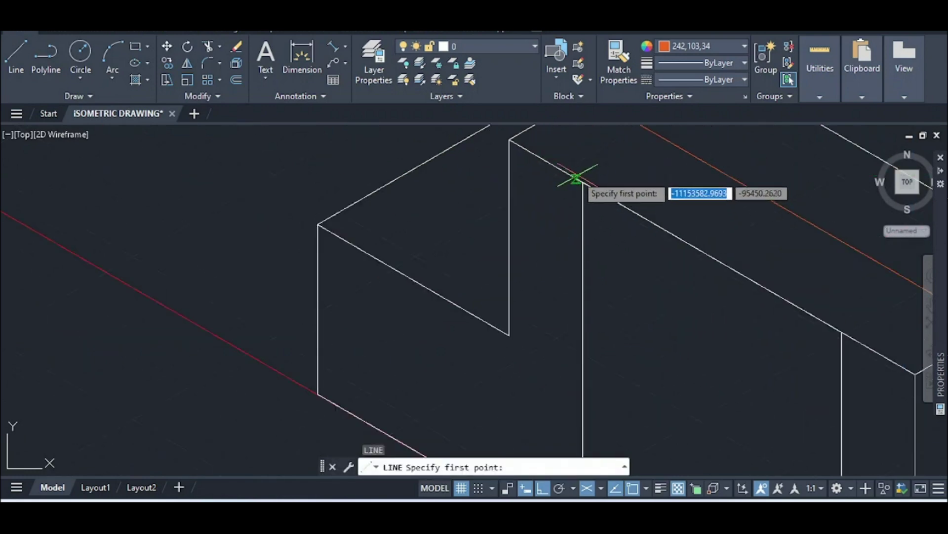
click(583, 183)
scroll(583, 182, down, 6)
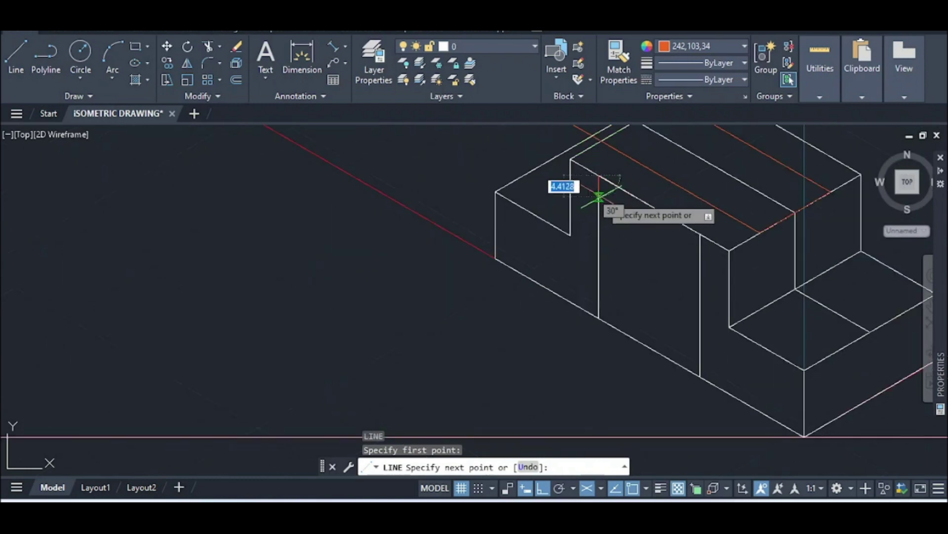
key(Escape)
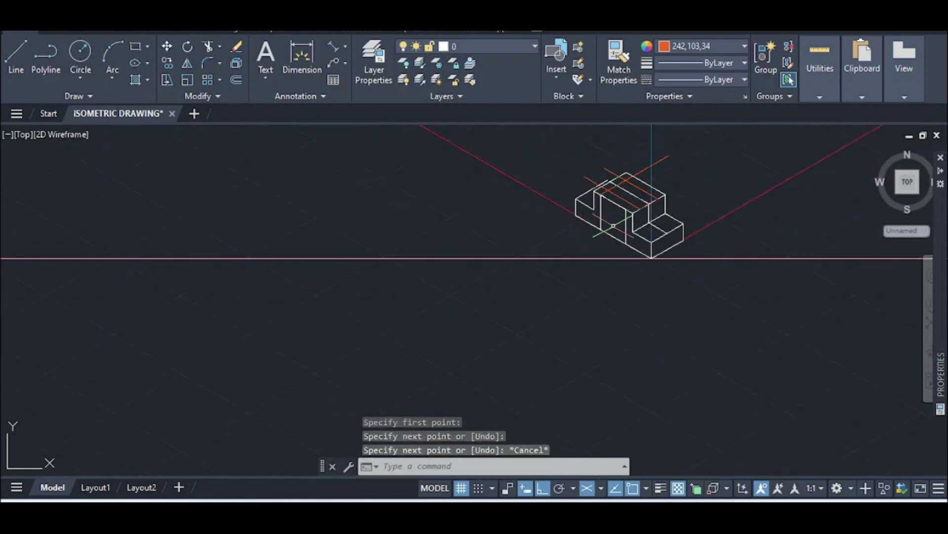
Draw a depth-direction line from the top of the recess vertical nearer the front corner across the top face and past the rear edge
scroll(765, 201, up, 5)
text(l)
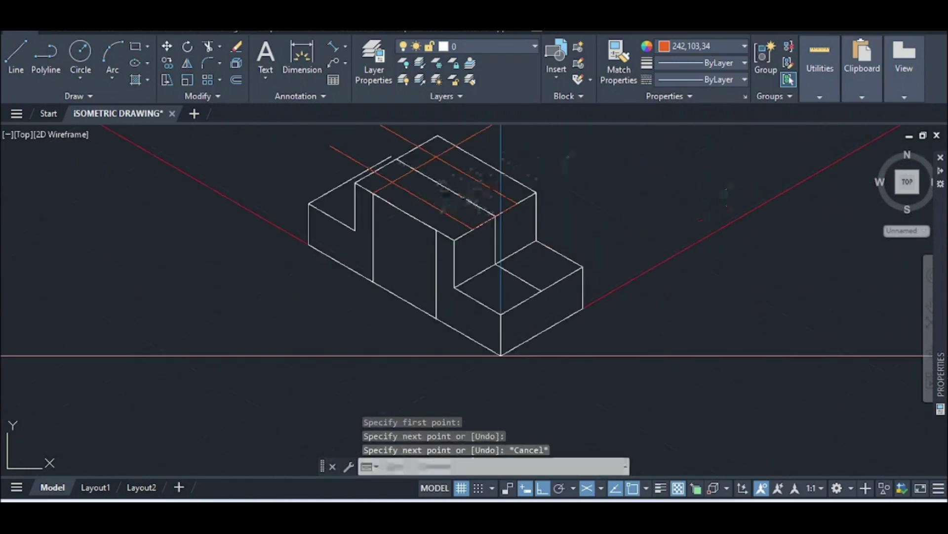
key(Return)
click(444, 235)
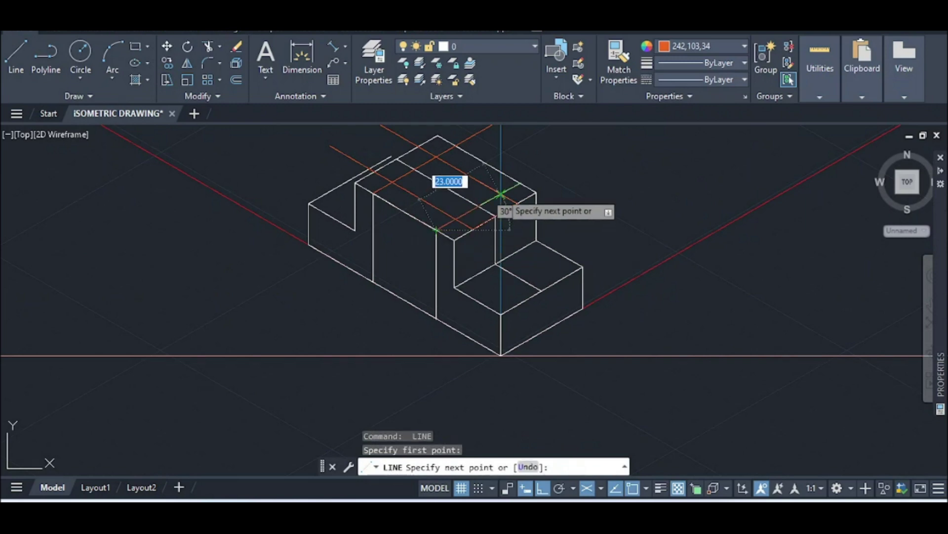
key(Escape)
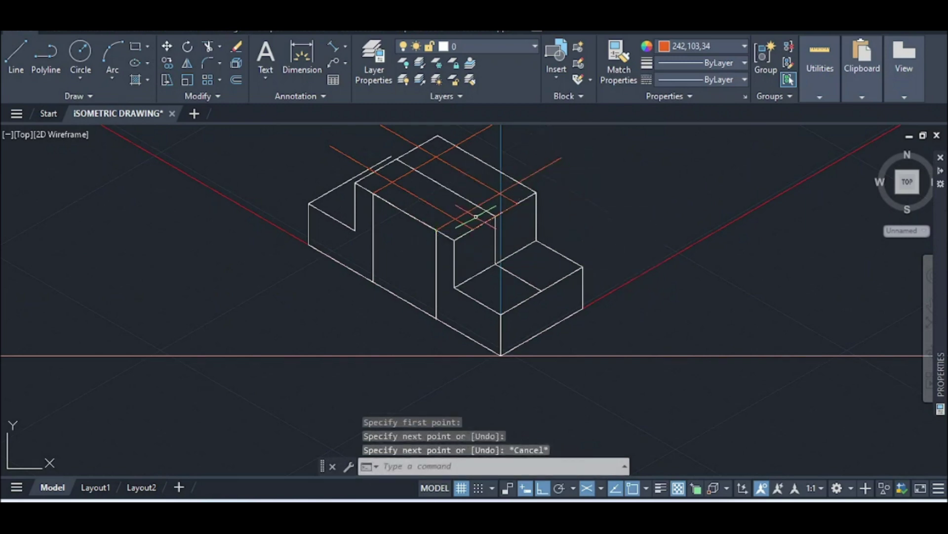
Trim the cross lines' overhangs beyond the rear top edge and the lengthwise lines beyond the far cross line
scroll(476, 216, down, 2)
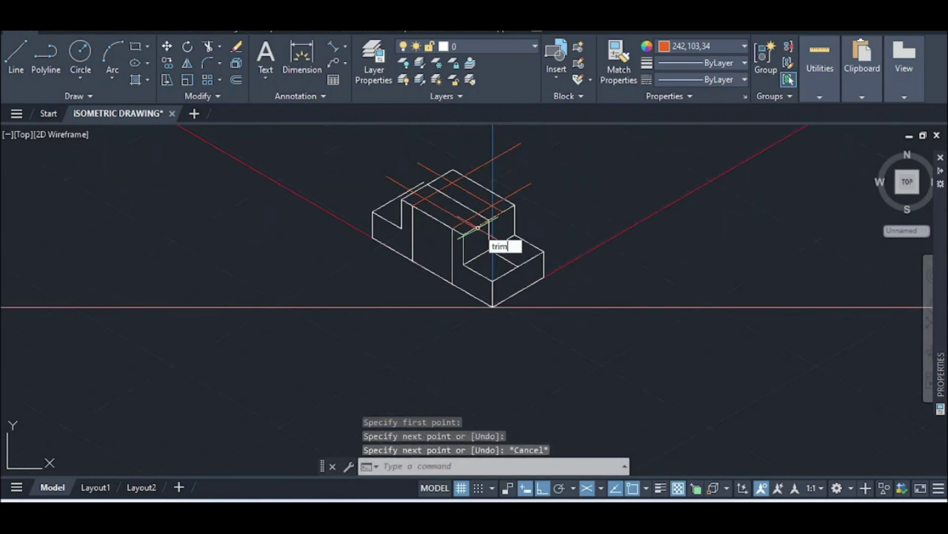
key(Return)
click(519, 193)
mouse_move(476, 162)
mouse_down()
mouse_move(496, 165)
mouse_move(504, 130)
mouse_move(512, 153)
mouse_move(494, 143)
mouse_move(512, 177)
mouse_up()
scroll(472, 177, up, 2)
mouse_move(417, 159)
mouse_down()
mouse_move(326, 174)
mouse_move(331, 193)
mouse_move(376, 198)
mouse_move(370, 206)
mouse_move(397, 220)
mouse_move(546, 144)
mouse_up()
scroll(382, 196, up, 3)
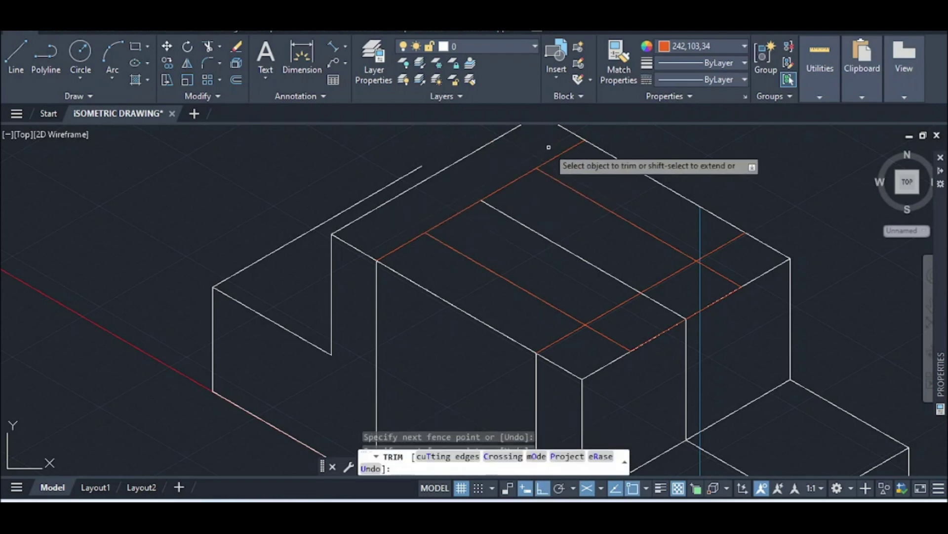
Trim the upper block's front and rear top edges between the two recess cross lines
scroll(434, 239, down, 2)
mouse_move(434, 239)
mouse_down()
mouse_move(436, 299)
mouse_move(439, 260)
mouse_move(448, 308)
mouse_move(476, 289)
mouse_move(469, 270)
mouse_up()
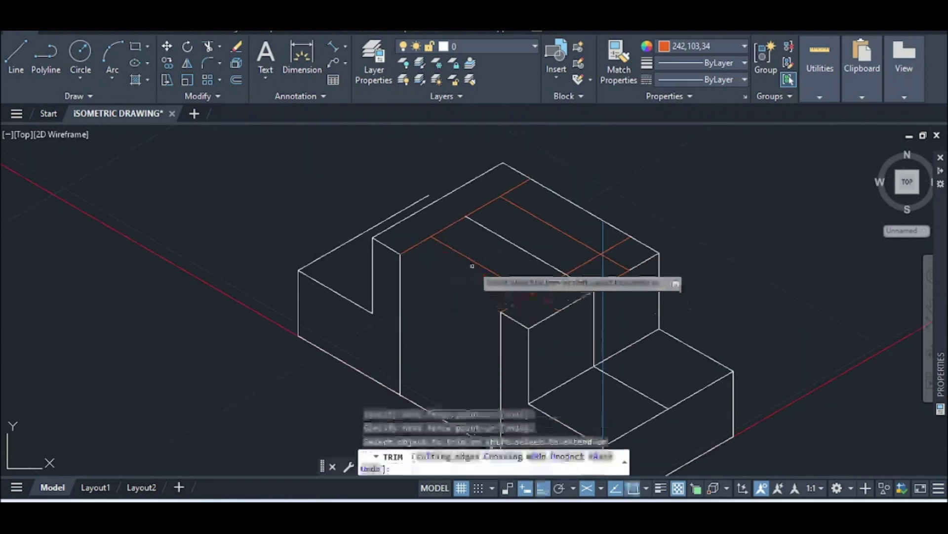
scroll(470, 282, down, 2)
drag(531, 237, 549, 213)
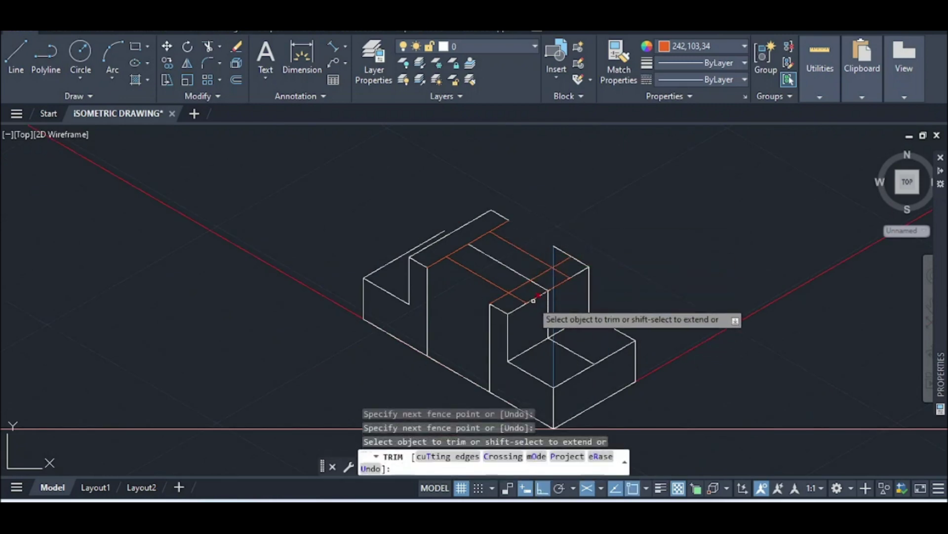
Trim the near end's top edge and the far cross line where they run between the two outer lengthwise lines
click(561, 290)
mouse_move(560, 283)
mouse_down()
mouse_move(517, 257)
mouse_move(561, 280)
mouse_up()
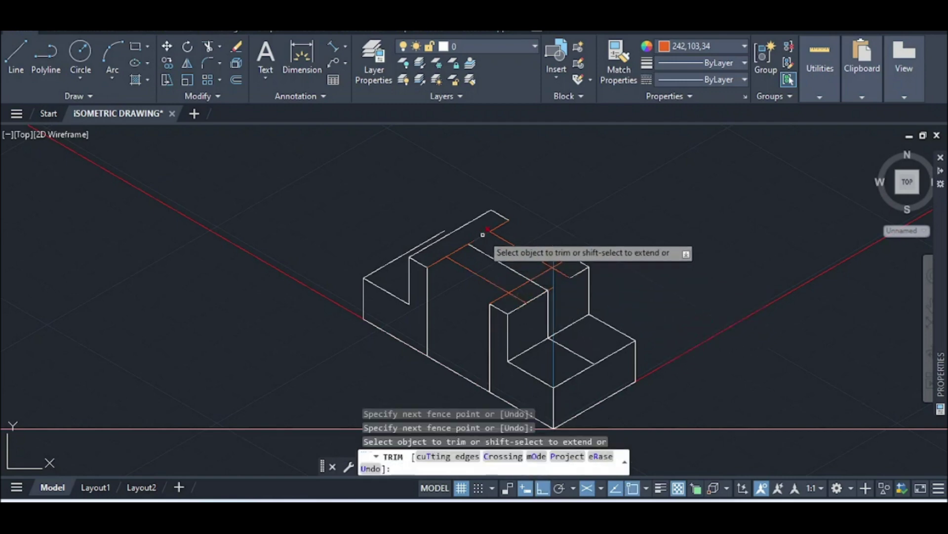
mouse_move(480, 222)
mouse_down()
mouse_move(495, 245)
mouse_move(475, 252)
mouse_move(475, 244)
mouse_up()
middle_drag(475, 244, 489, 249)
middle_drag(516, 292, 514, 254)
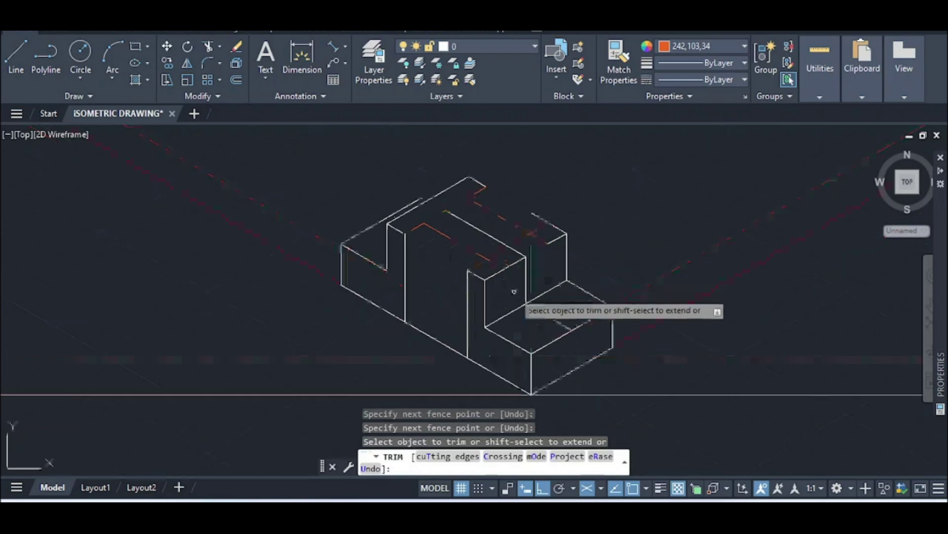
drag(514, 255, 517, 266)
scroll(519, 262, up, 4)
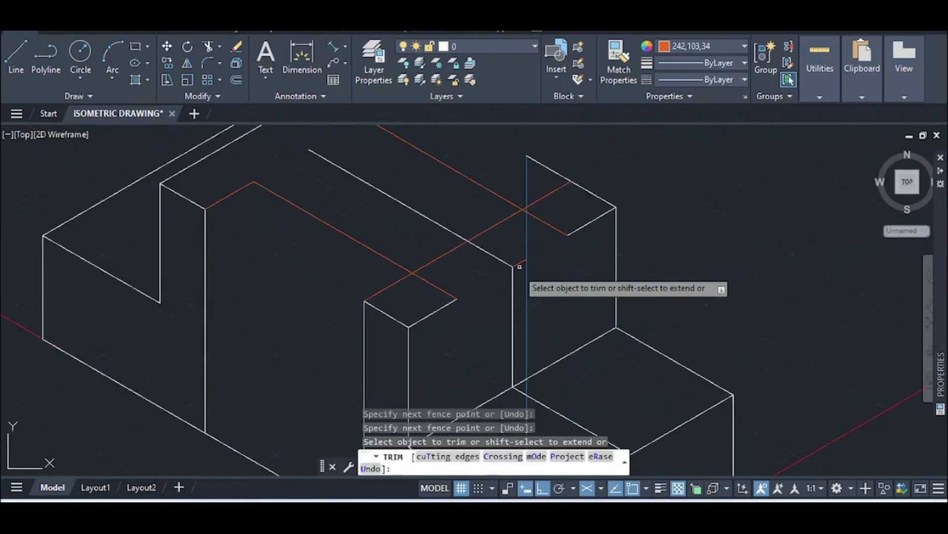
scroll(525, 263, down, 4)
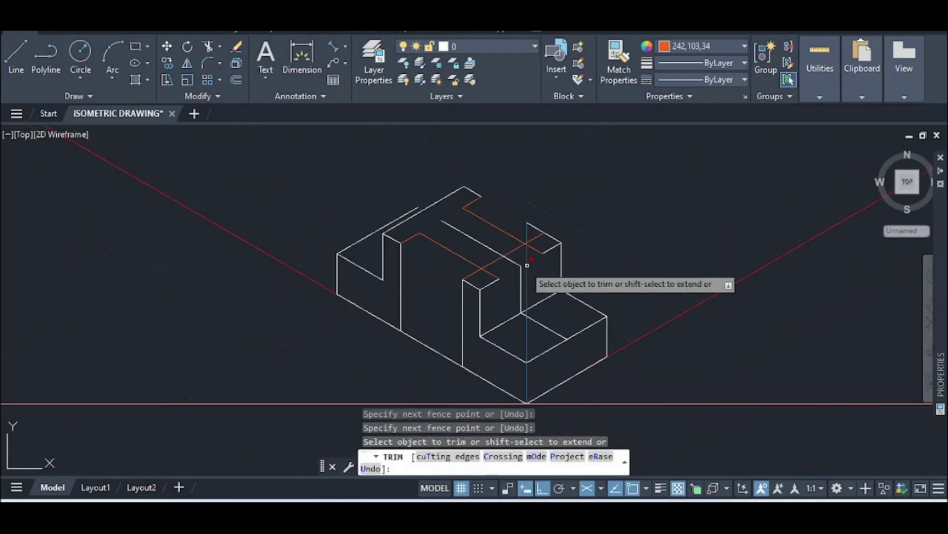
key(Escape)
scroll(469, 273, down, 2)
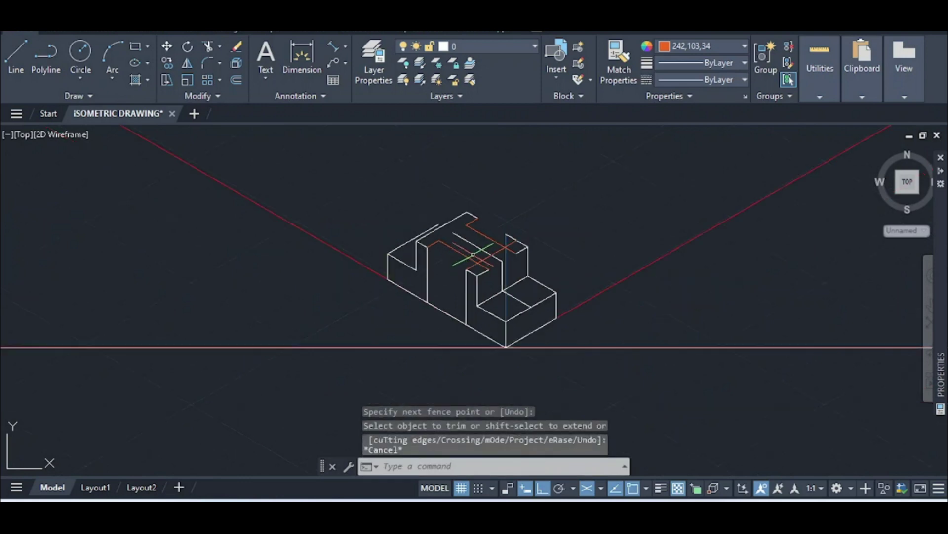
scroll(501, 237, up, 4)
text(l)
key(Return)
key(Escape)
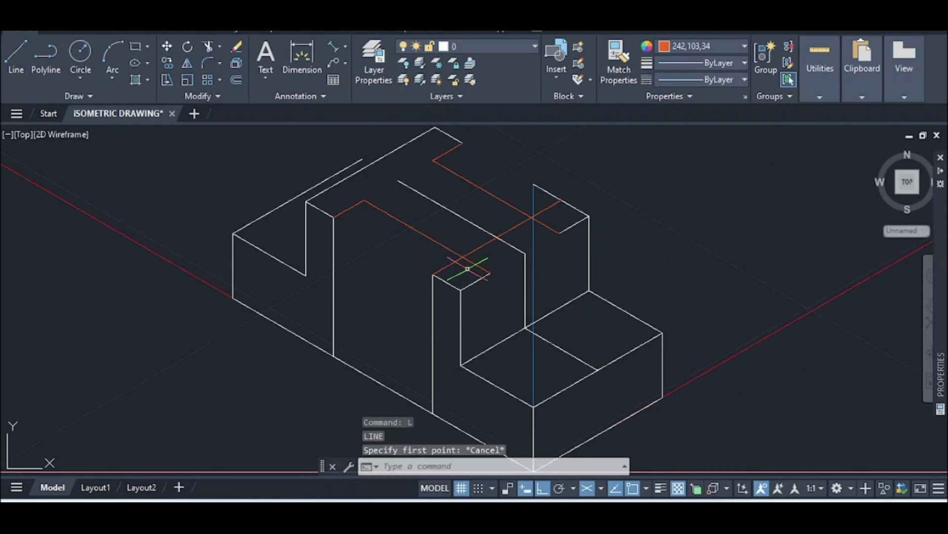
Trim the two recess lengthwise lines and the middle line where they overhang the near end's top edge
text(tri)
key(Return)
drag(467, 270, 530, 236)
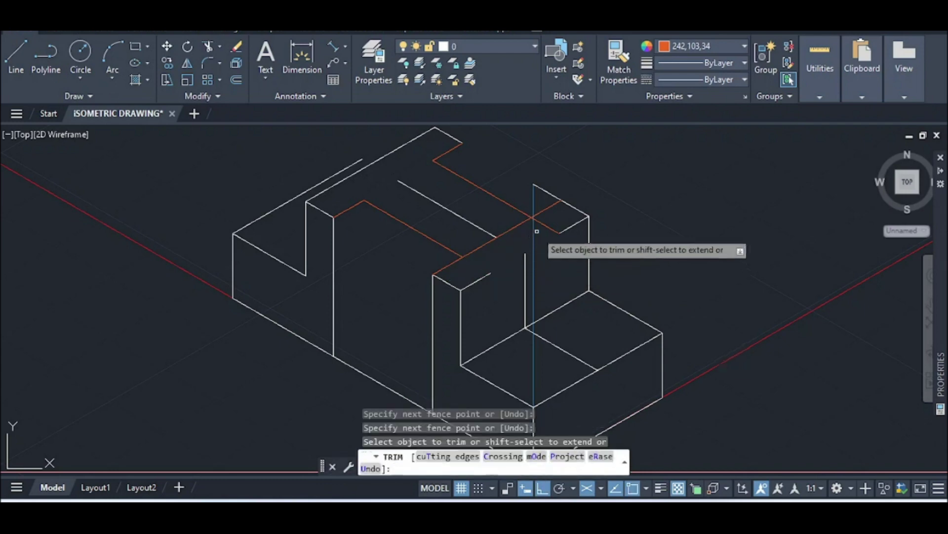
click(544, 225)
scroll(530, 218, up, 5)
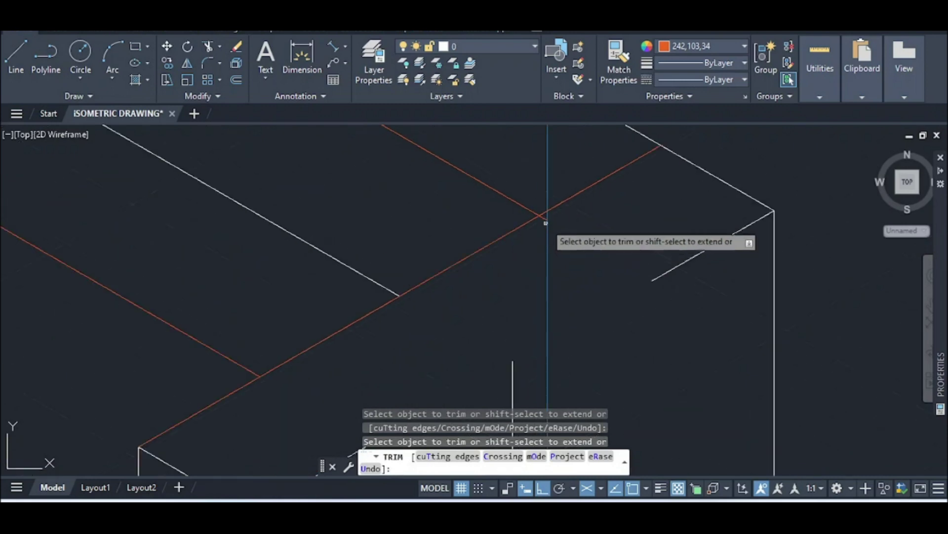
Trim the near cross line between the two recess lines and remove the leftover middle line from the top face
mouse_move(464, 233)
mouse_down()
mouse_move(497, 291)
mouse_move(388, 329)
mouse_move(329, 304)
mouse_move(367, 334)
mouse_up()
scroll(335, 271, down, 2)
drag(335, 271, 318, 296)
scroll(317, 296, down, 4)
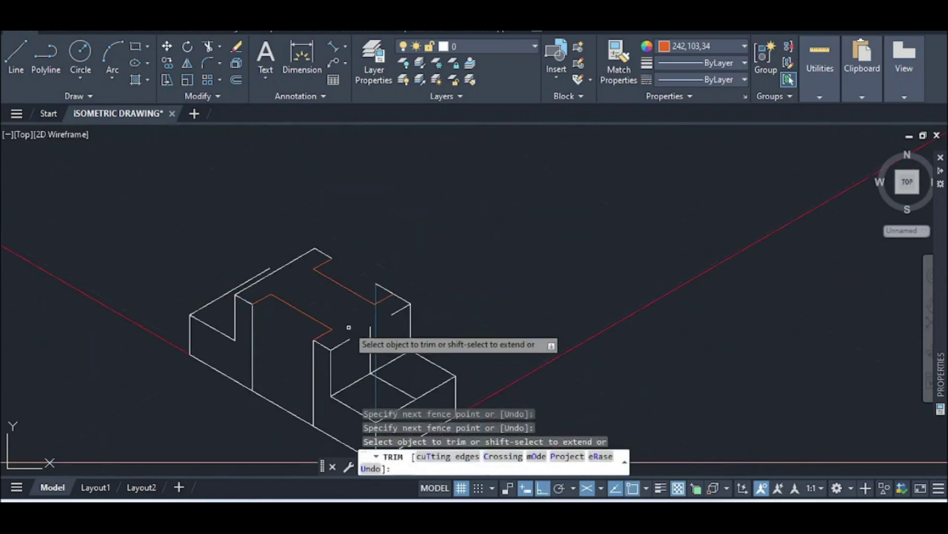
key(Escape)
Redraw the missing middle part of the upper block's near end top edge with a line joining its two remaining segments
scroll(331, 305, down, 2)
scroll(346, 306, up, 2)
scroll(302, 304, down, 4)
scroll(296, 298, down, 6)
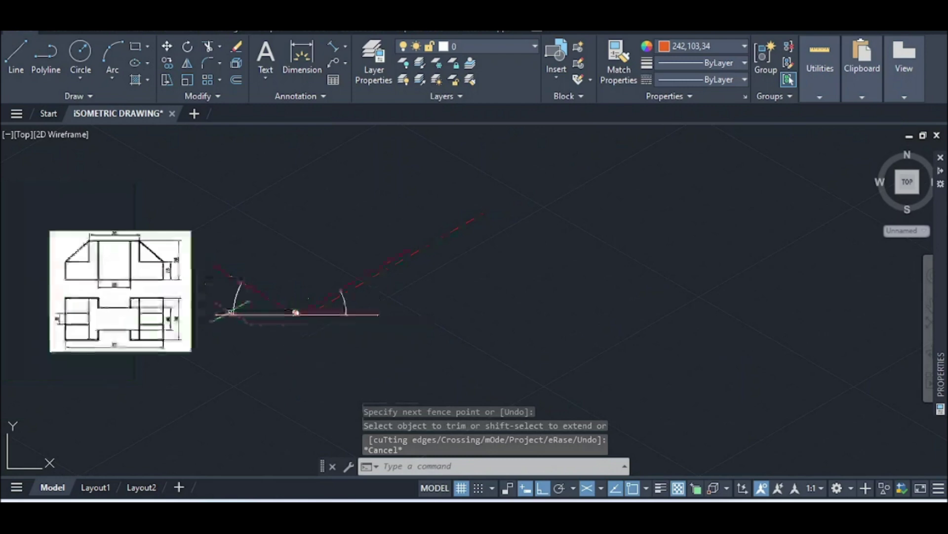
scroll(296, 313, up, 2)
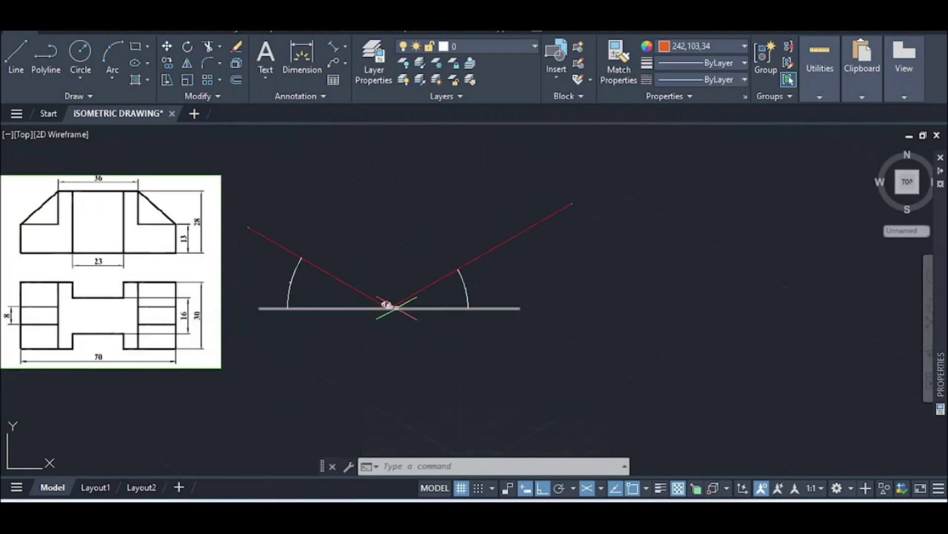
scroll(392, 305, up, 7)
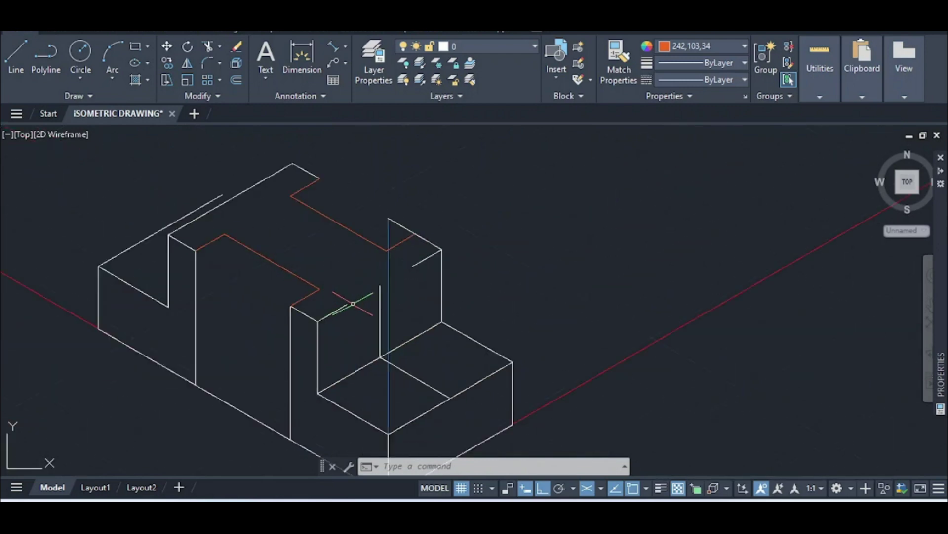
key(Return)
scroll(354, 308, up, 4)
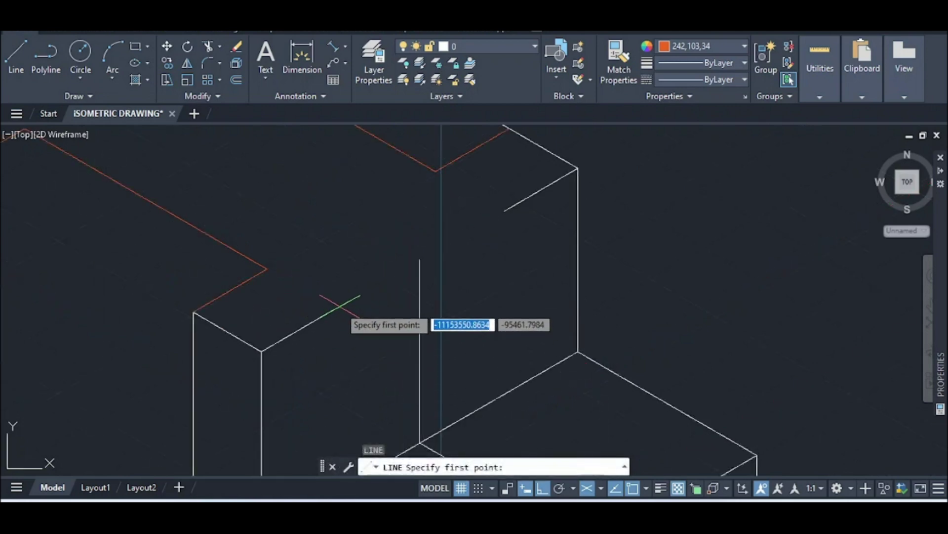
click(347, 304)
click(502, 210)
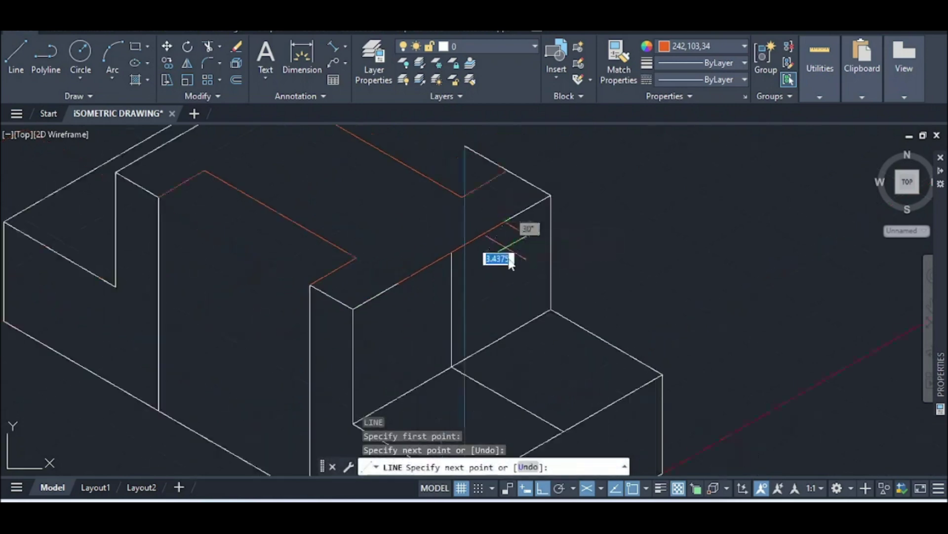
scroll(508, 265, down, 5)
key(Escape)
Check the rib's width in the reference top view and set the current drawing colour to red 237,31,36
scroll(509, 276, down, 2)
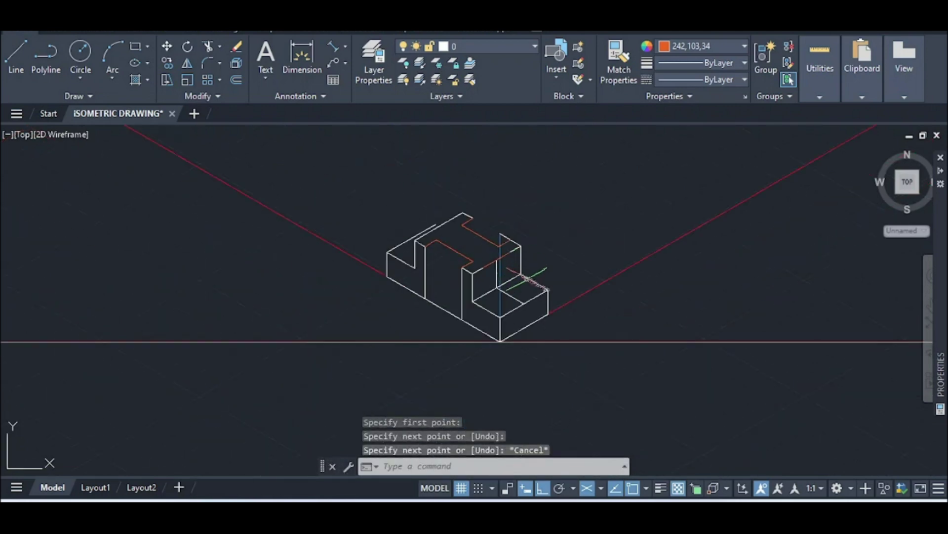
scroll(525, 279, down, 3)
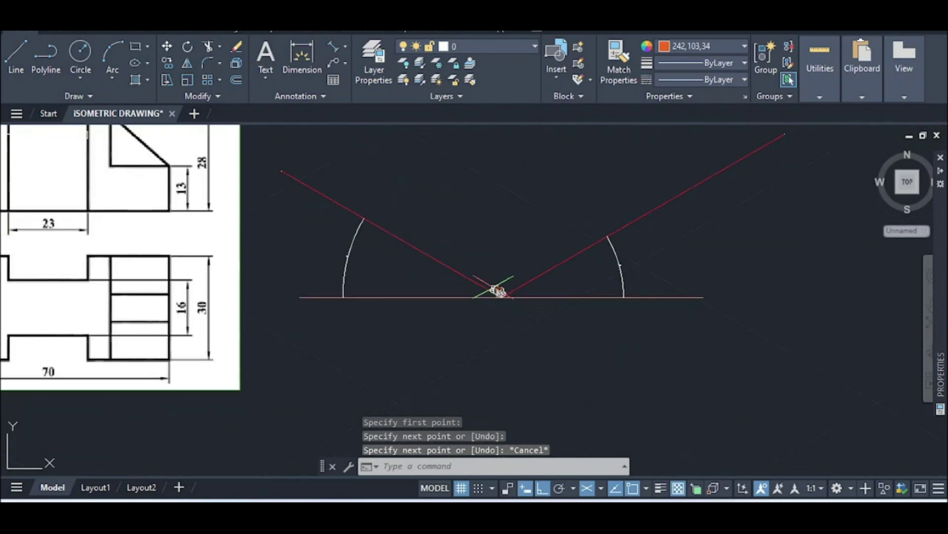
scroll(396, 288, down, 2)
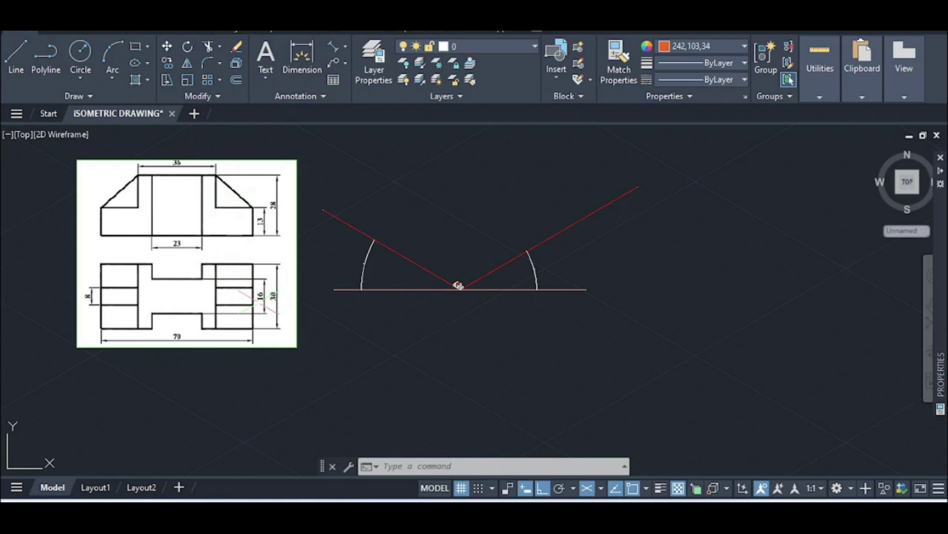
scroll(85, 300, up, 4)
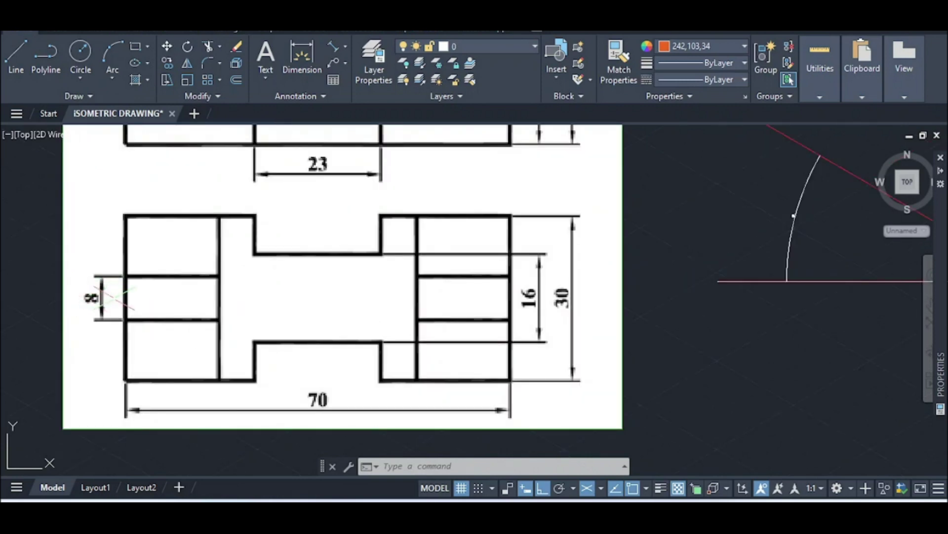
scroll(117, 297, down, 4)
scroll(473, 289, up, 10)
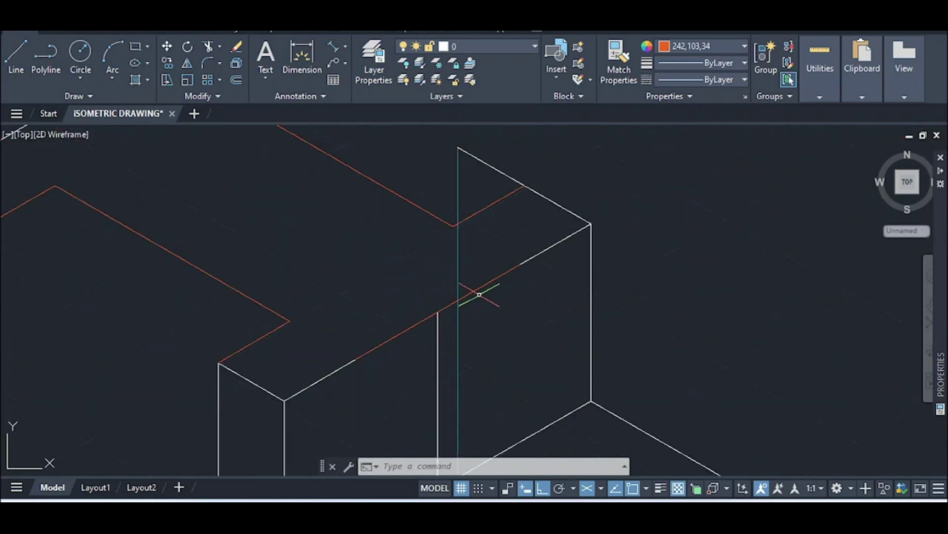
click(706, 47)
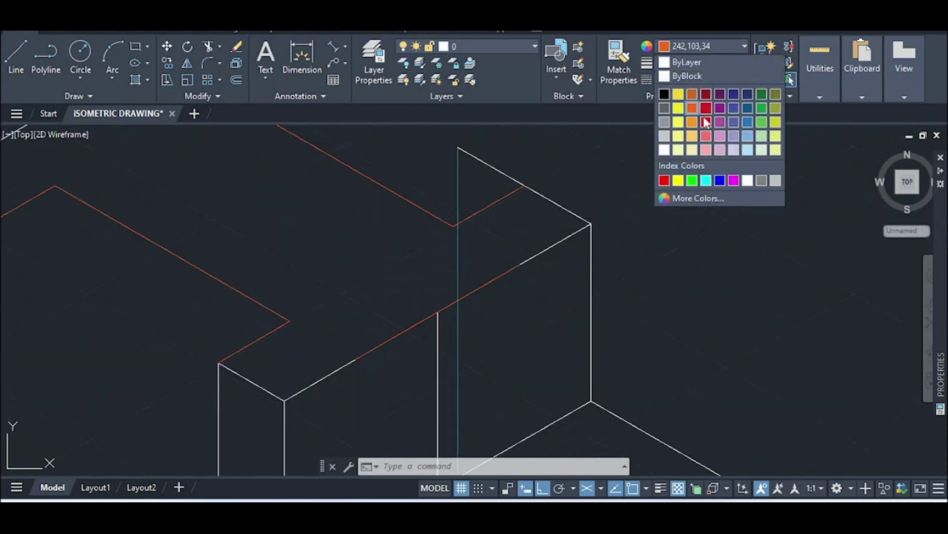
click(703, 122)
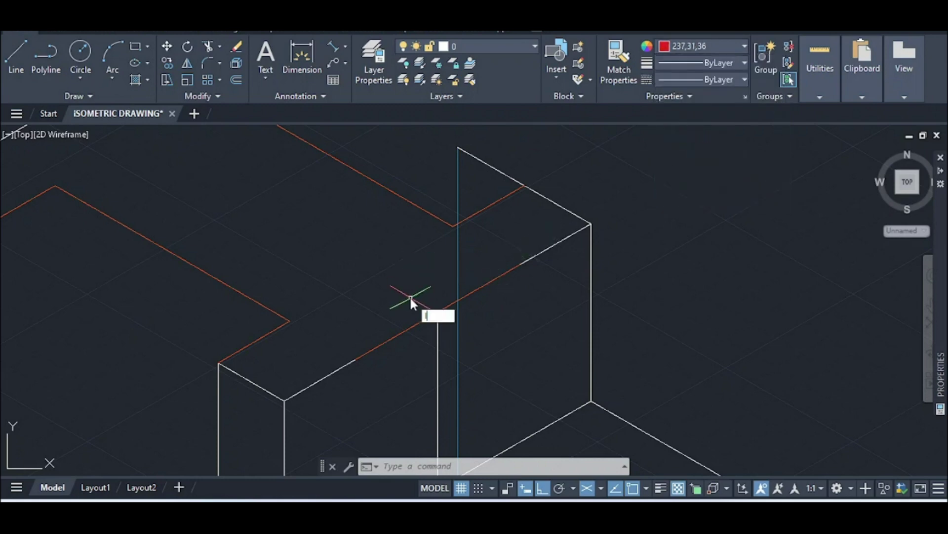
From the midpoint of the upper block's near top edge, draw a line 4 toward the rear and a lengthwise line past the far edge
key(Return)
click(438, 312)
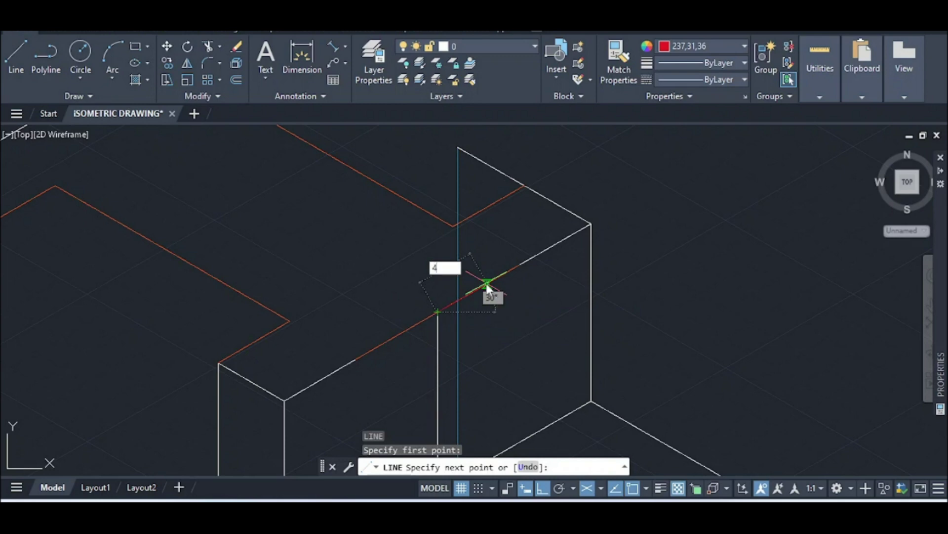
text(4)
key(Return)
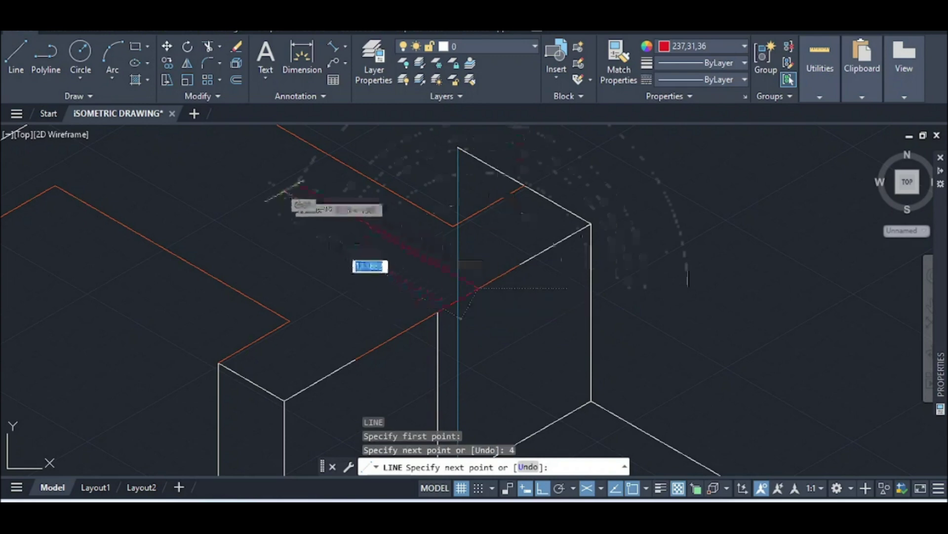
scroll(297, 213, down, 4)
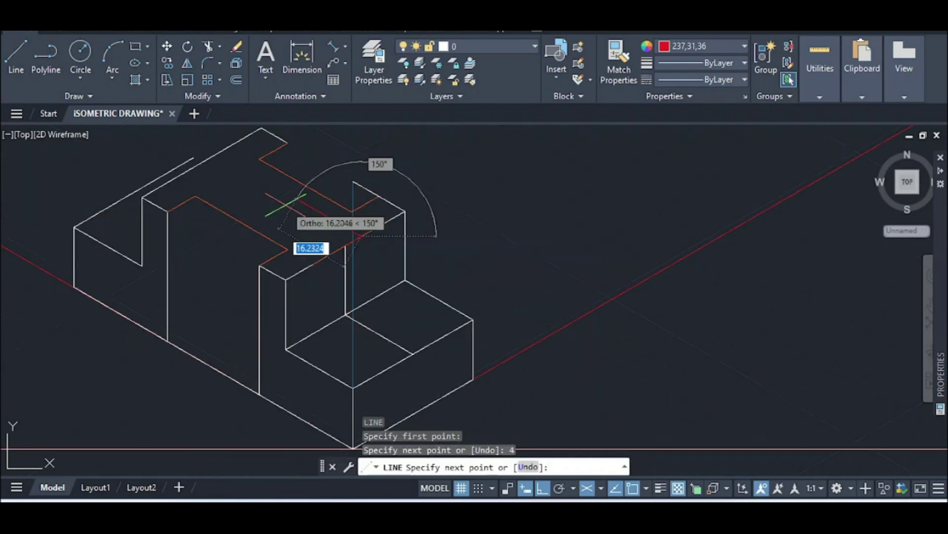
scroll(193, 157, up, 3)
click(195, 146)
key(Escape)
From the same upper edge midpoint, draw a line 4 toward the front and a lengthwise line past the block's far end
scroll(405, 269, down, 2)
scroll(480, 325, up, 6)
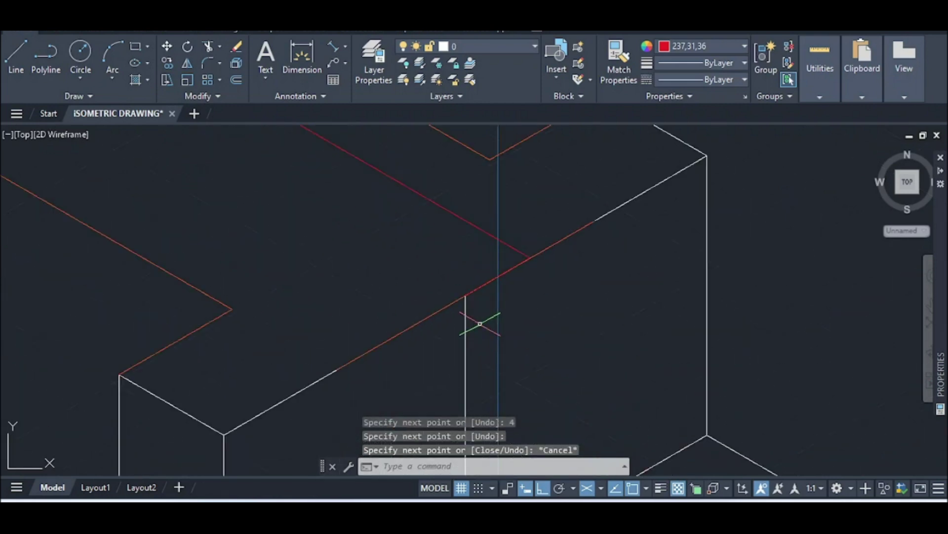
key(Return)
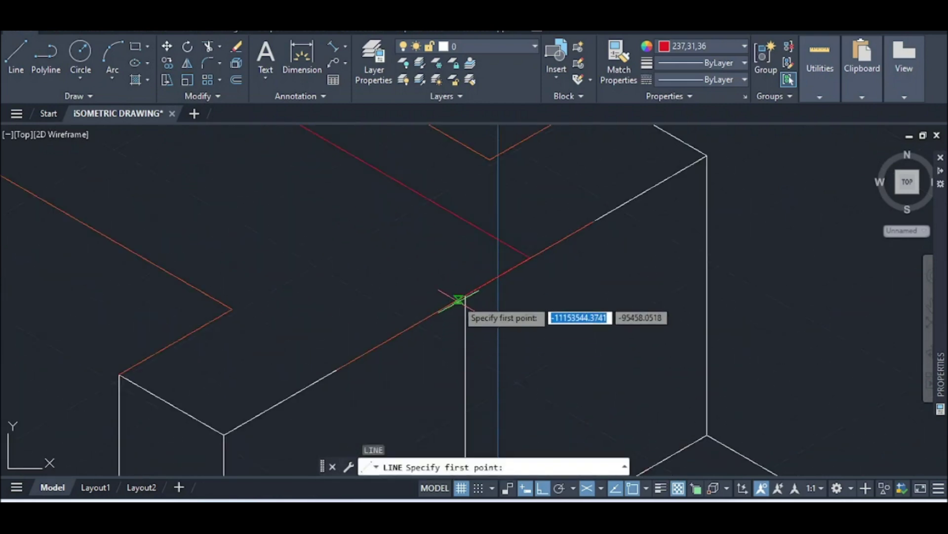
click(464, 296)
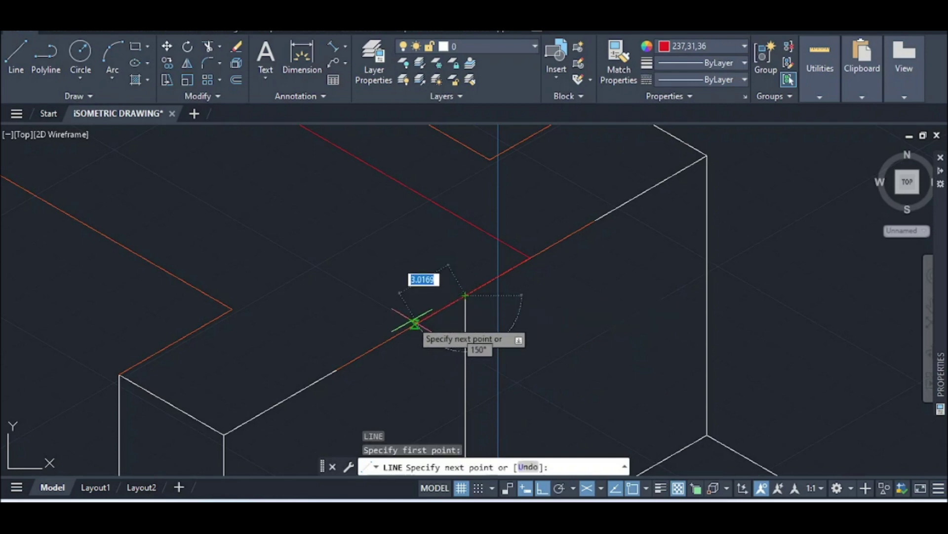
text(4)
key(Return)
scroll(413, 322, down, 5)
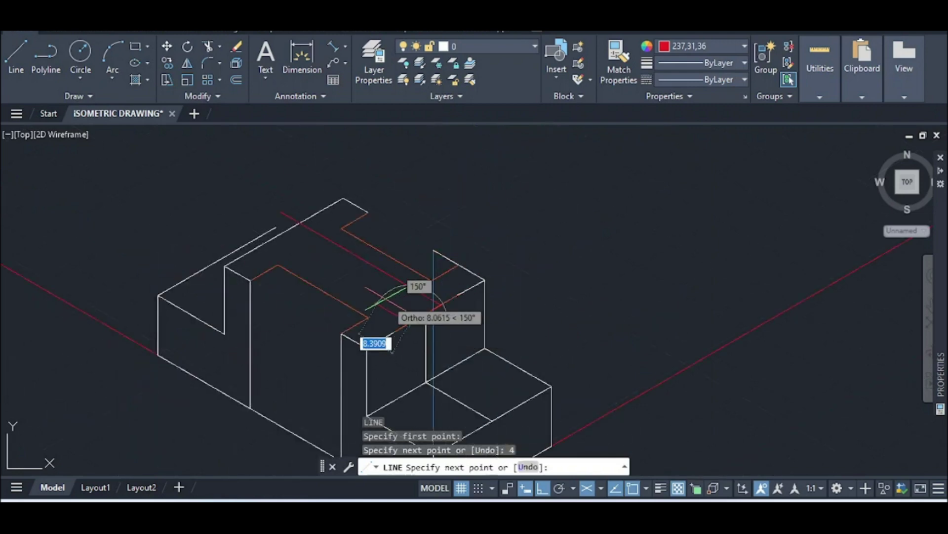
click(190, 194)
key(Escape)
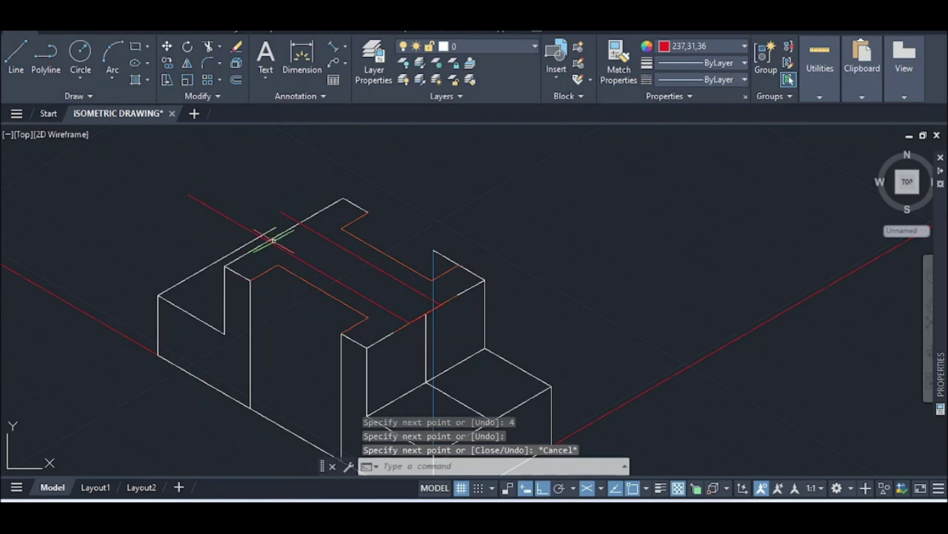
From the midpoint of the lower step's outer top edge, draw a line 4 toward the rear and a lengthwise line past the far end
scroll(346, 297, down, 2)
scroll(354, 302, up, 4)
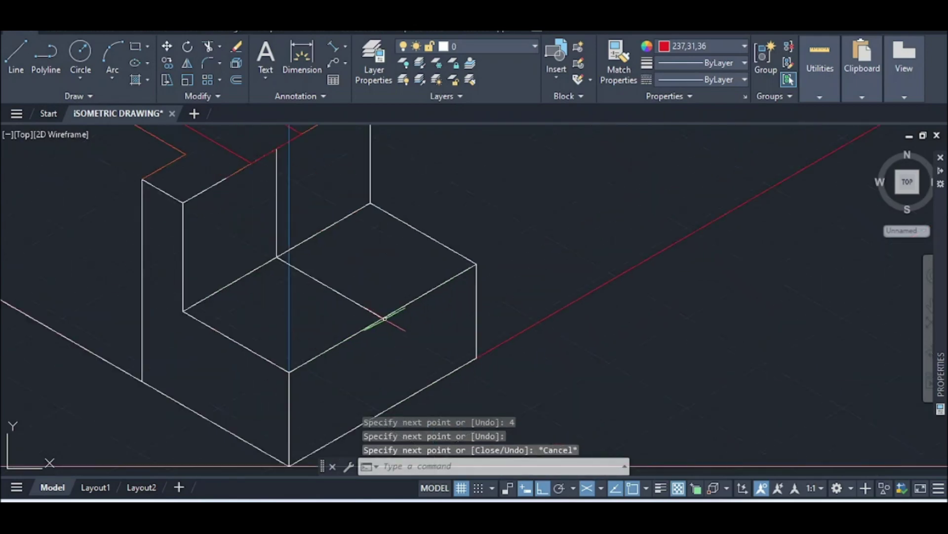
scroll(385, 318, up, 2)
text(l)
key(Return)
scroll(381, 316, up, 3)
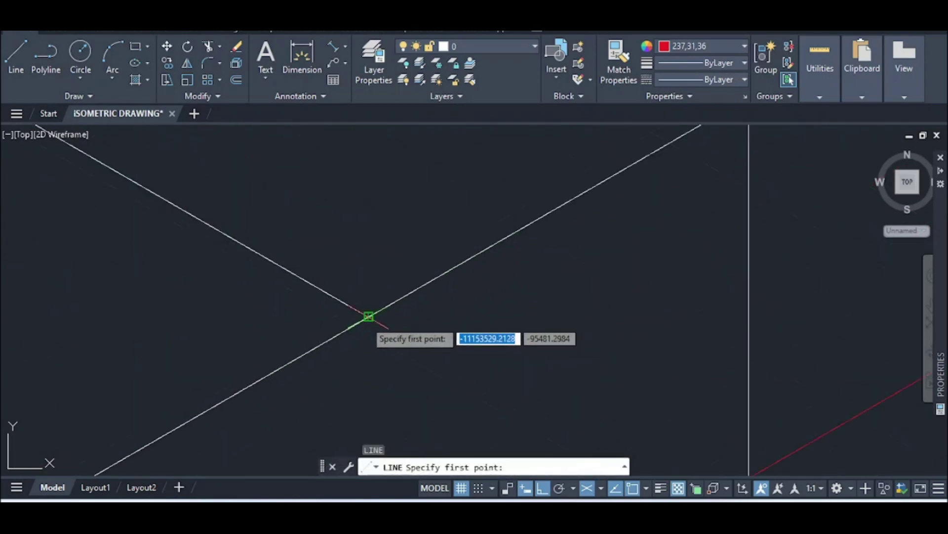
click(369, 316)
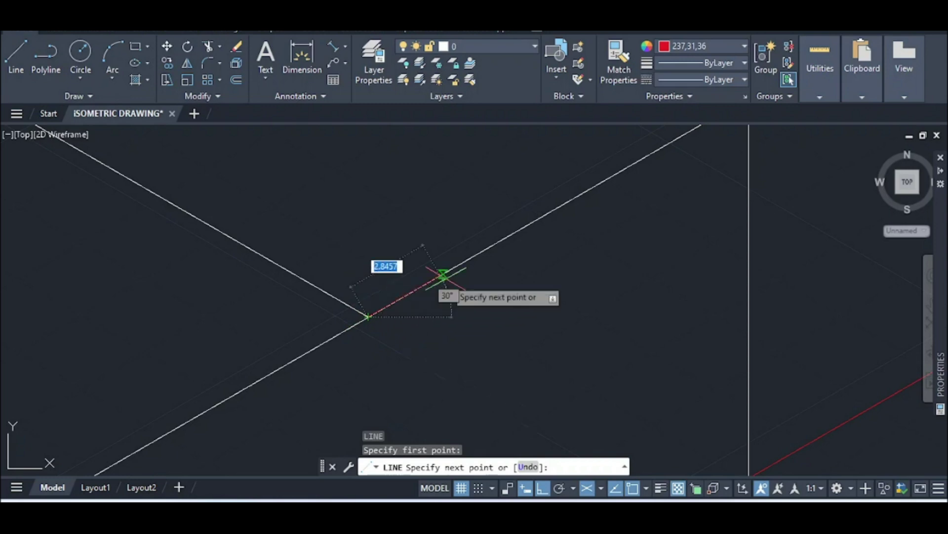
text(4)
key(Return)
scroll(445, 277, down, 5)
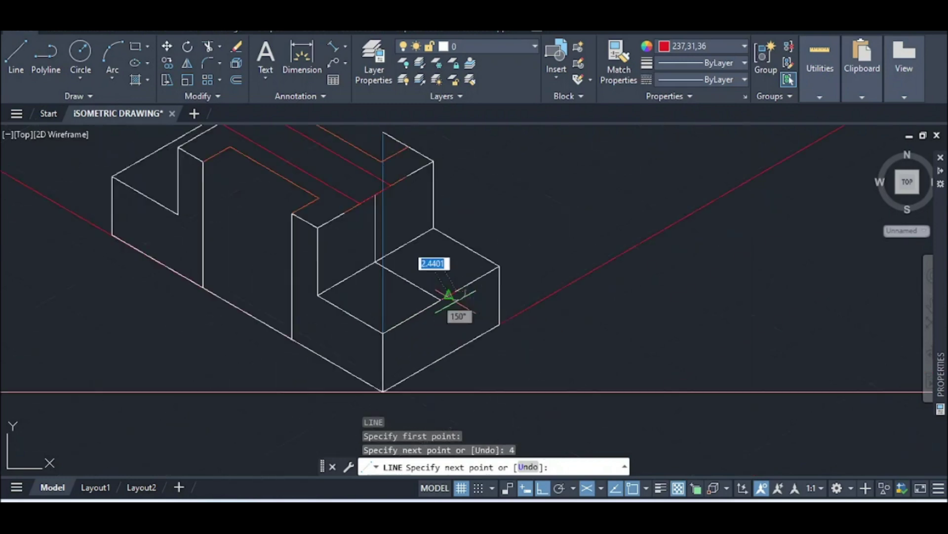
scroll(190, 159, up, 2)
scroll(215, 205, down, 5)
click(148, 147)
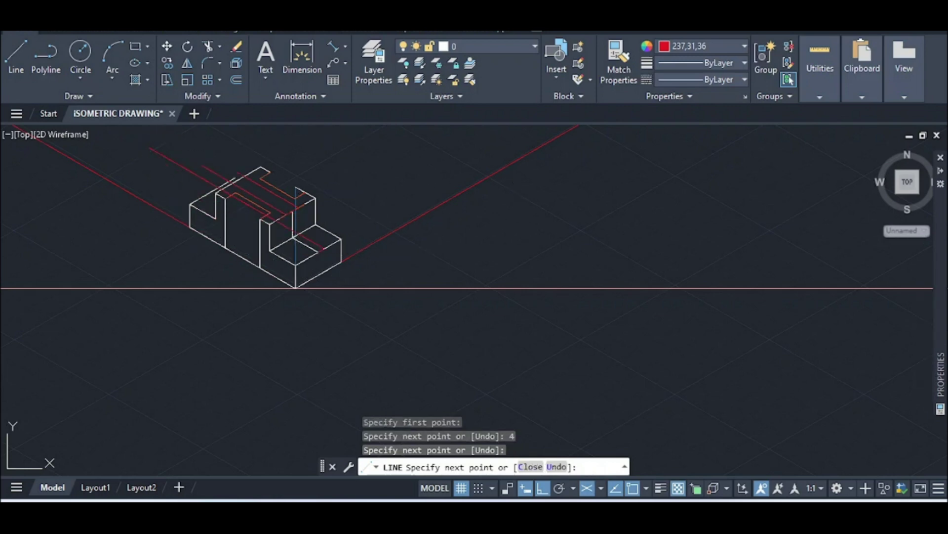
key(Escape)
From the same lower step midpoint, draw a line 4 toward the front and a lengthwise line past the block's far end
scroll(303, 256, up, 3)
scroll(303, 257, up, 3)
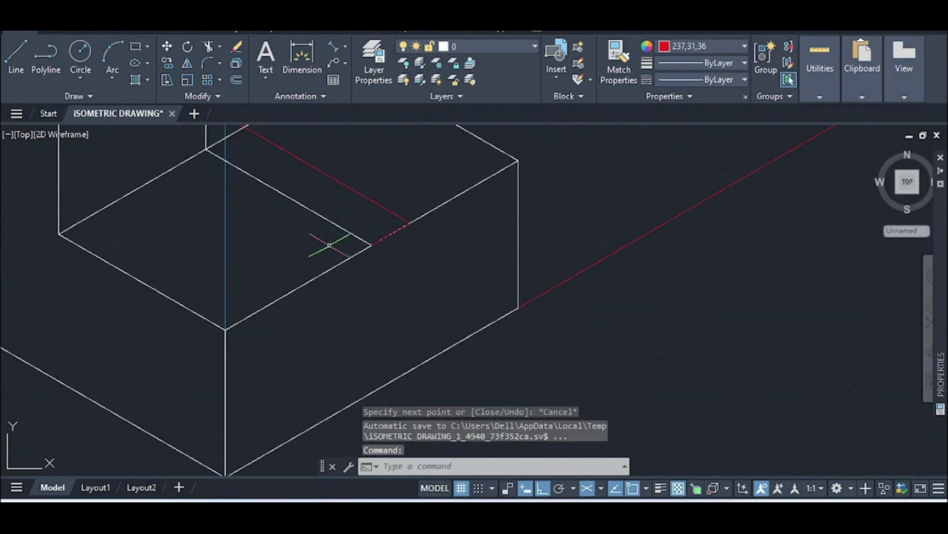
text(l)
key(Return)
click(372, 244)
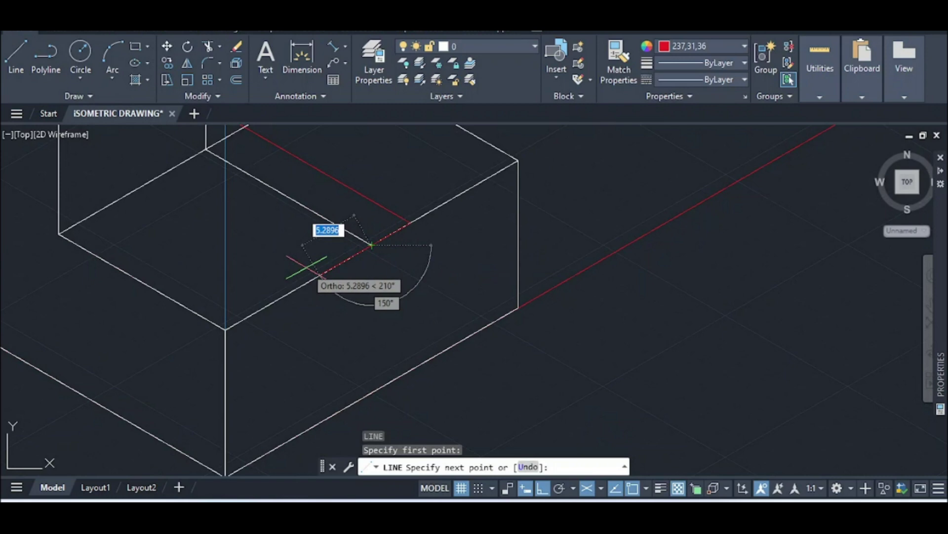
text(4)
key(Return)
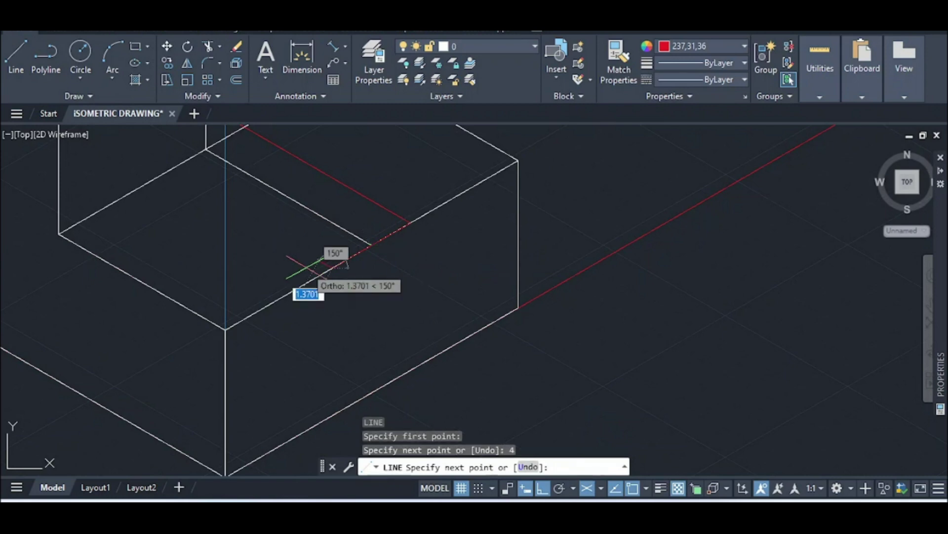
scroll(309, 267, down, 6)
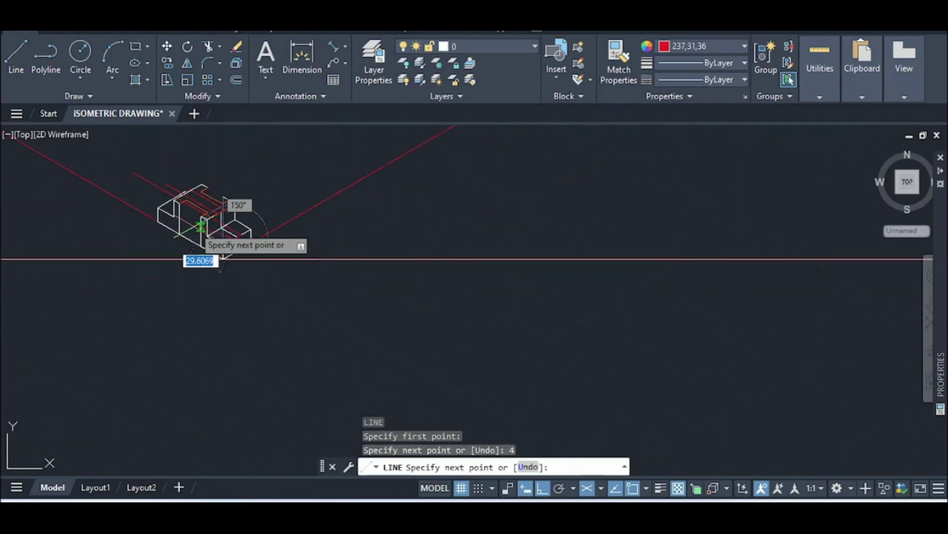
click(142, 187)
key(Escape)
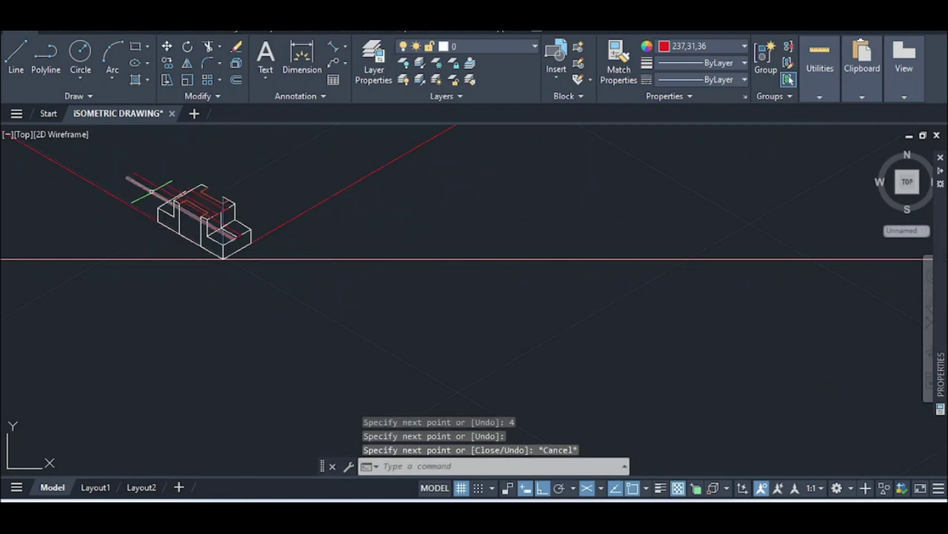
Set the current drawing colour to ByBlock
scroll(152, 192, up, 6)
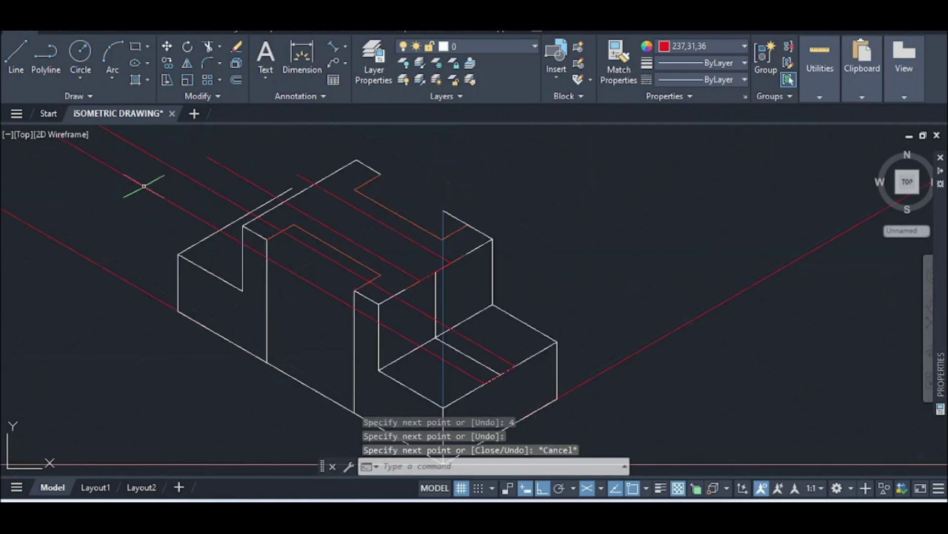
click(693, 42)
click(687, 73)
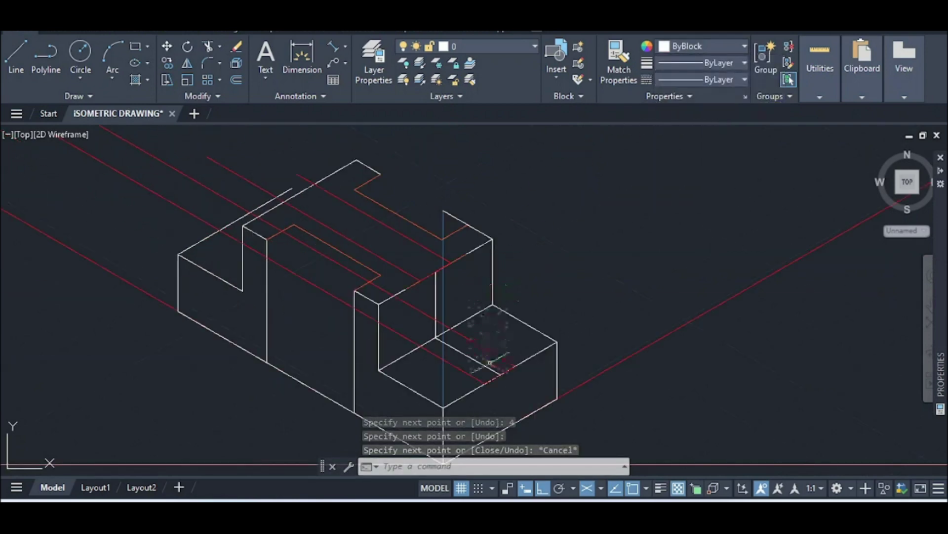
Draw the near rib's two sloped edges, joining the guide-line points on the lower step's outer edge to those on the upper edge
text(l)
key(Return)
scroll(495, 380, up, 2)
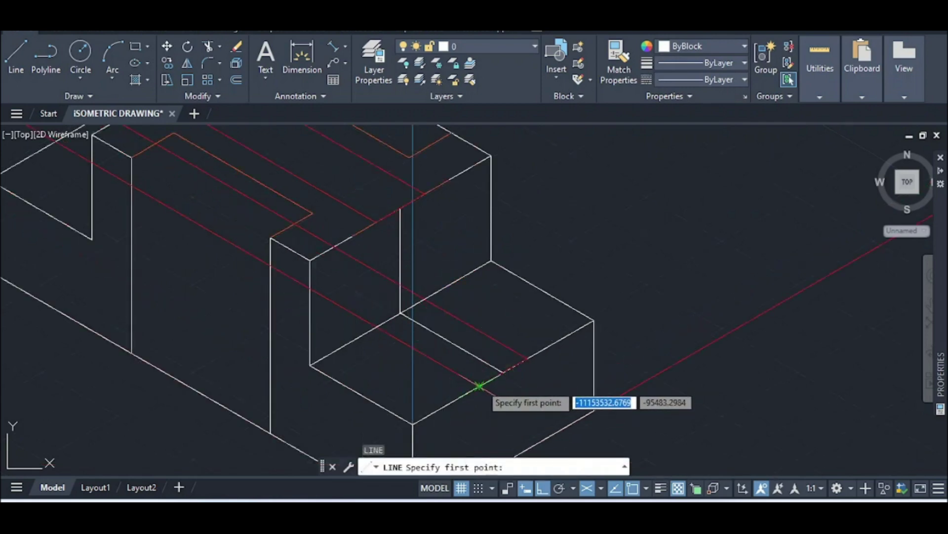
click(479, 386)
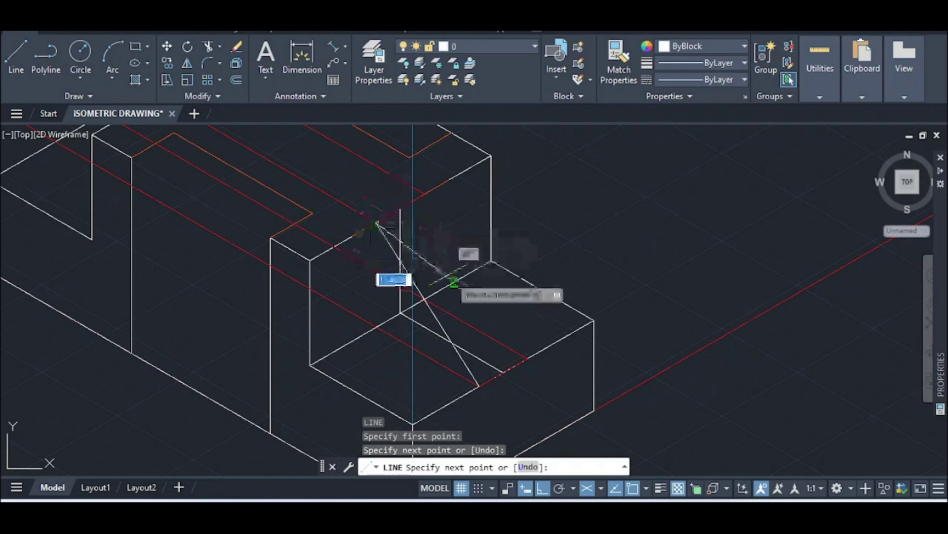
click(377, 224)
key(Return)
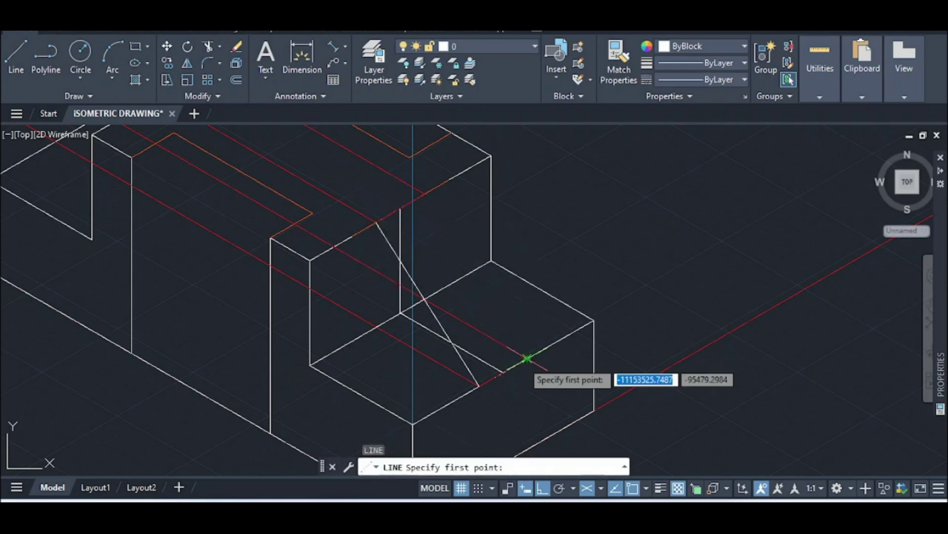
click(528, 358)
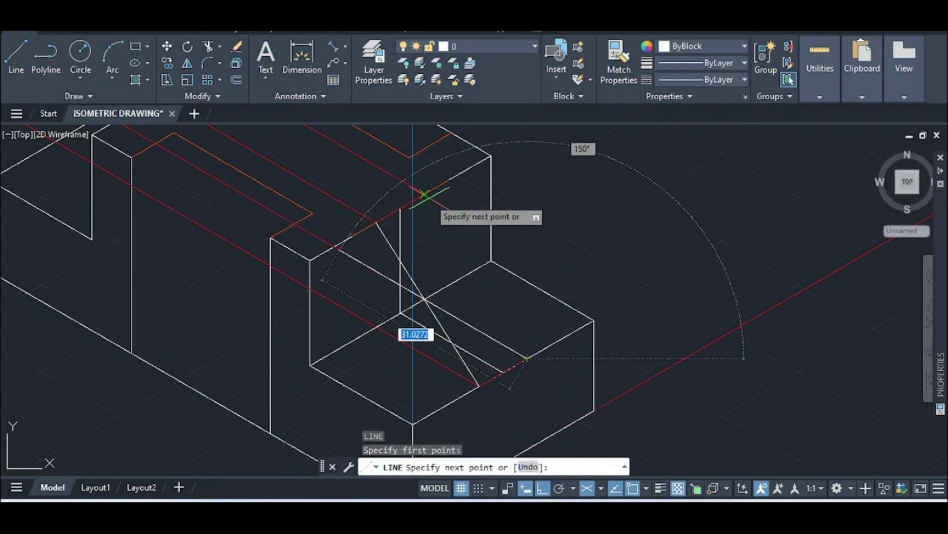
key(Escape)
scroll(382, 323, down, 4)
Draw the far rib's two sloped edges from the guide-line crossings on the far step's outer edge to those on the upper edge
scroll(381, 323, up, 6)
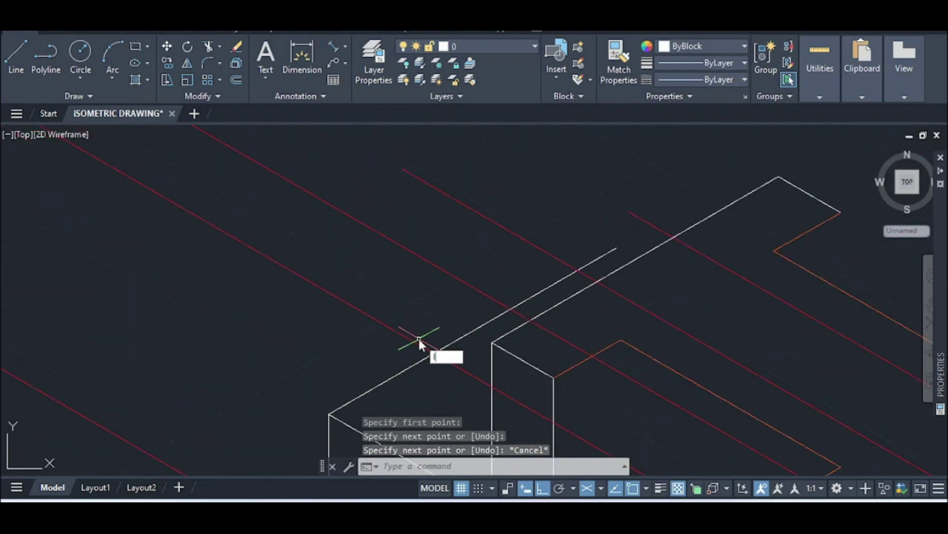
key(Return)
click(435, 353)
scroll(552, 330, down, 3)
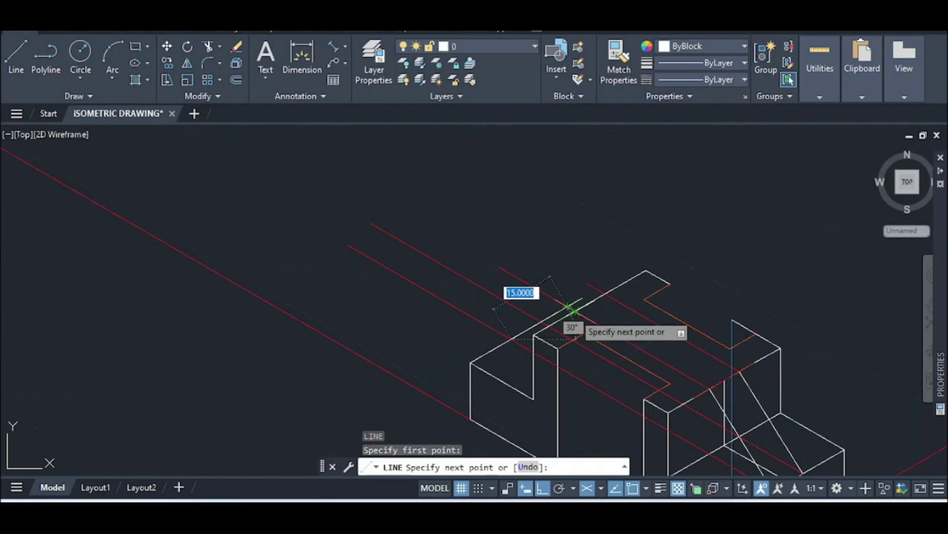
click(572, 311)
key(Escape)
scroll(540, 316, up, 3)
text(l)
key(Return)
click(518, 329)
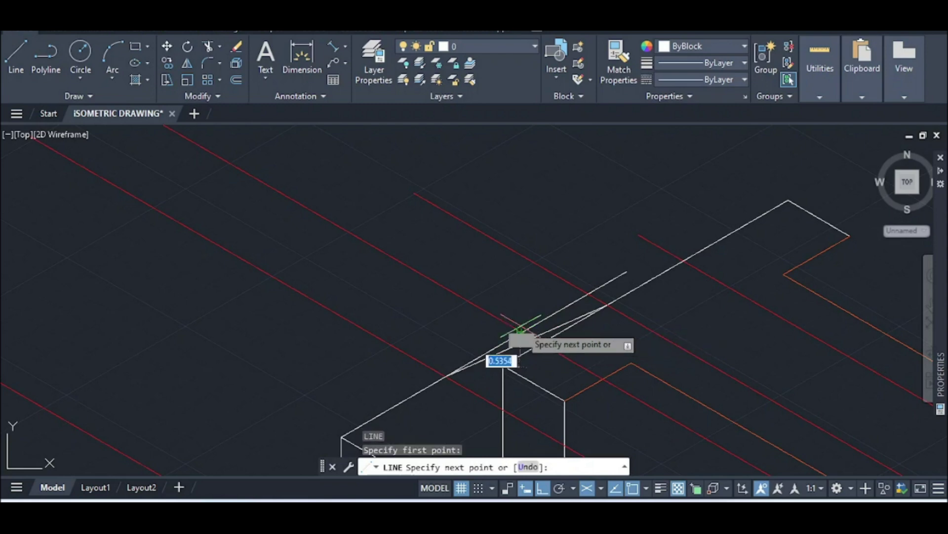
click(682, 261)
key(Escape)
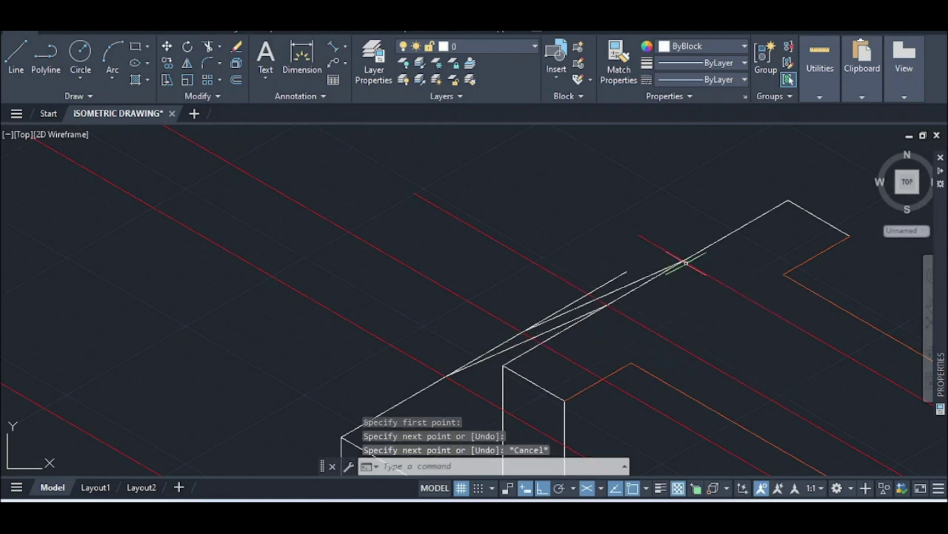
Erase the four red lengthwise guide lines running across the block for the ribs
scroll(529, 270, down, 2)
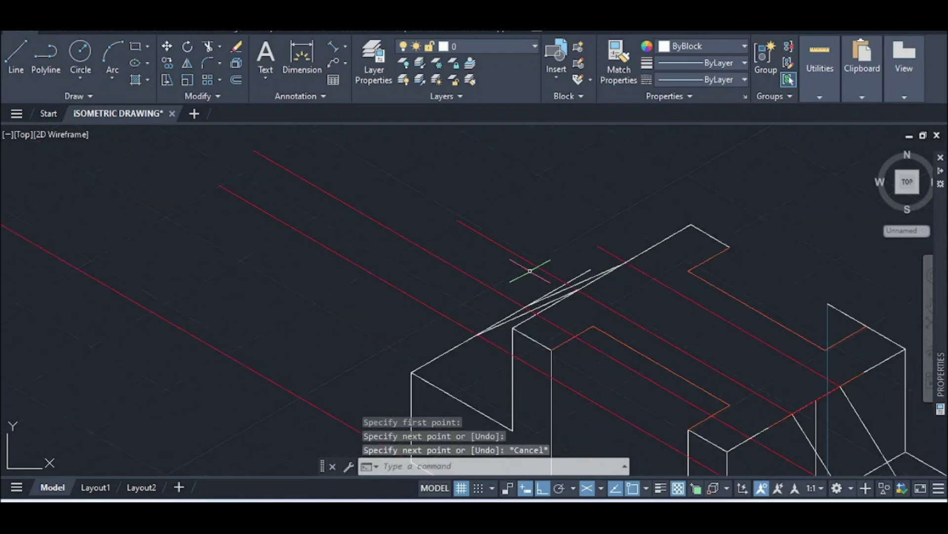
click(415, 298)
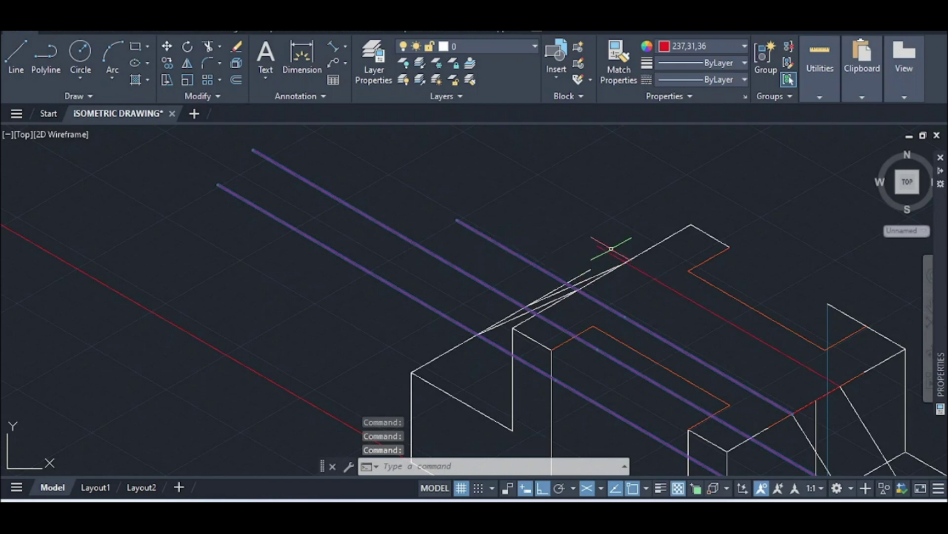
key(Delete)
scroll(612, 257, down, 3)
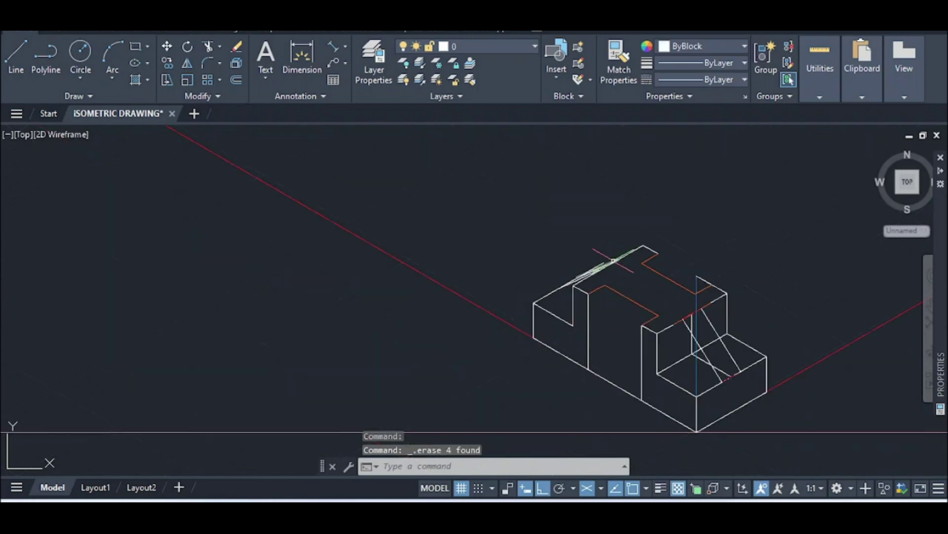
Change the colour of the orange edges of both top recesses to ByBlock
scroll(662, 341, up, 3)
scroll(688, 313, down, 1)
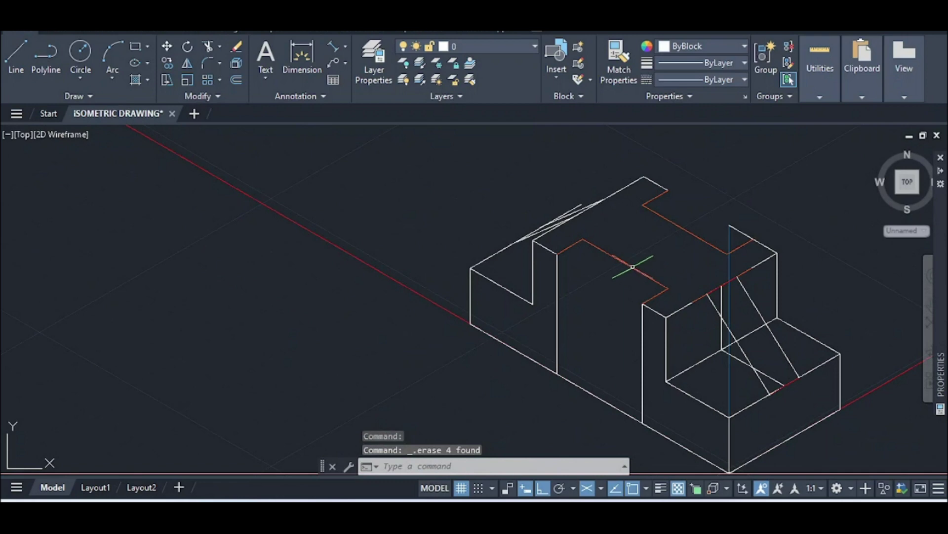
key(Escape)
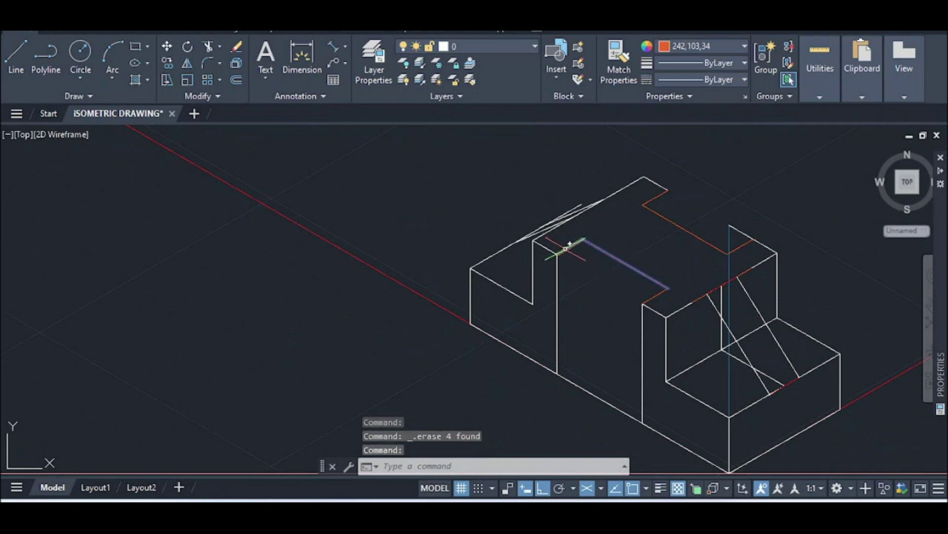
key(Escape)
click(651, 294)
click(650, 295)
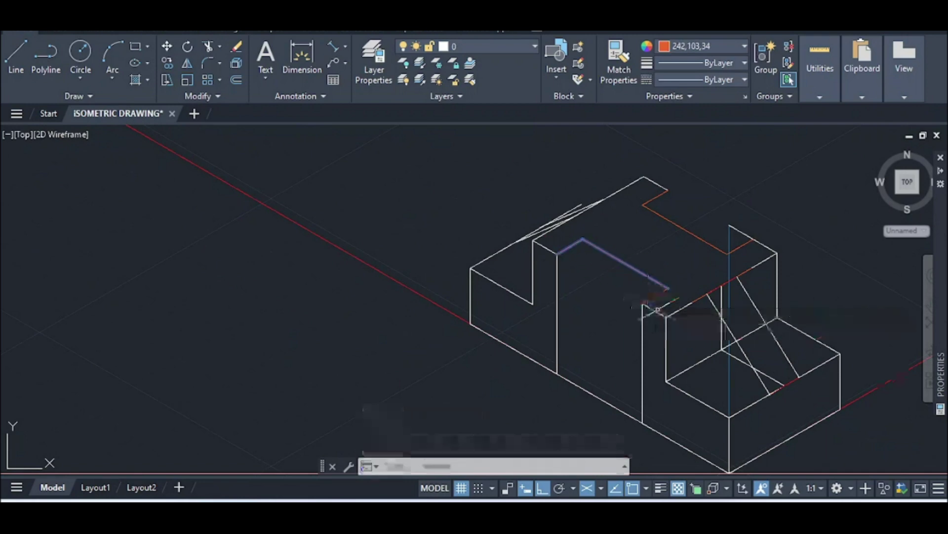
key(Escape)
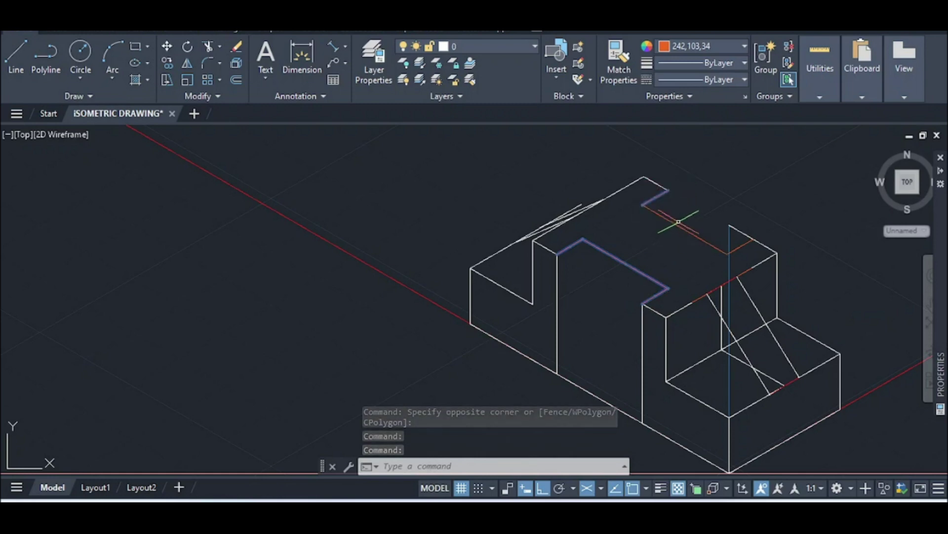
key(Escape)
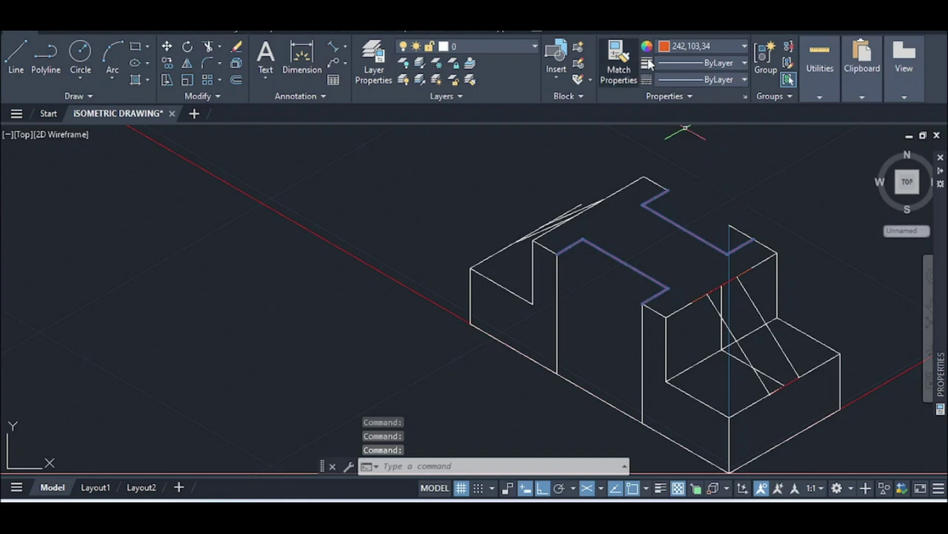
click(692, 52)
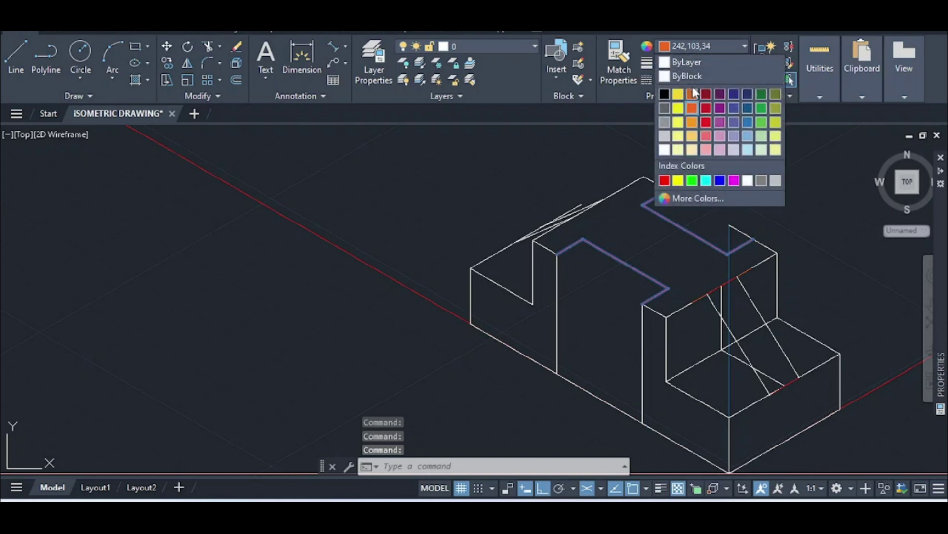
click(690, 76)
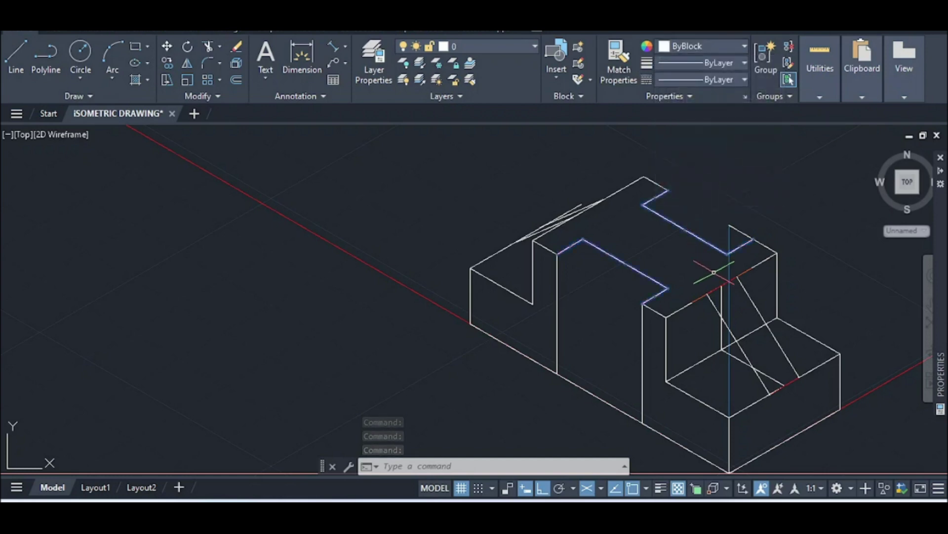
key(Escape)
Erase the vertical and lengthwise centre guide lines inside the near rib
scroll(713, 275, down, 3)
scroll(712, 295, up, 3)
scroll(712, 295, up, 2)
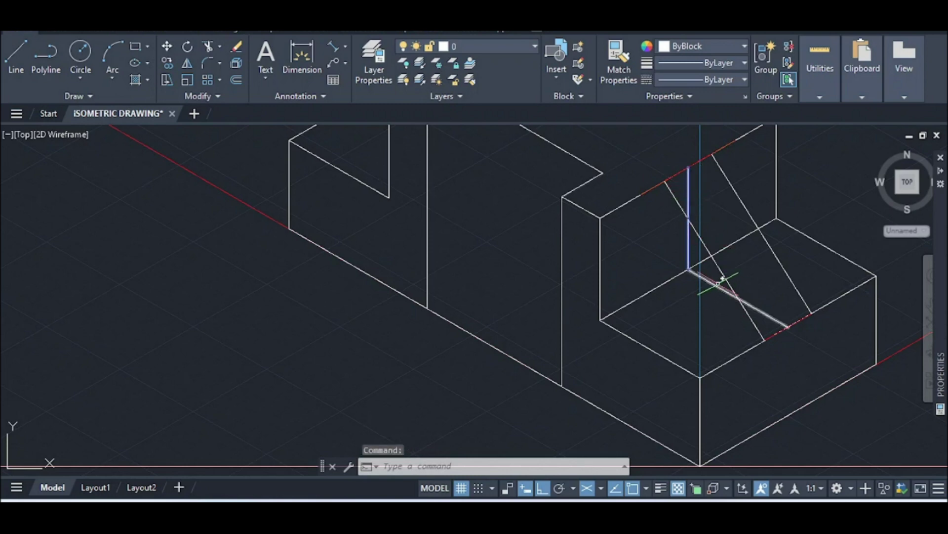
key(Delete)
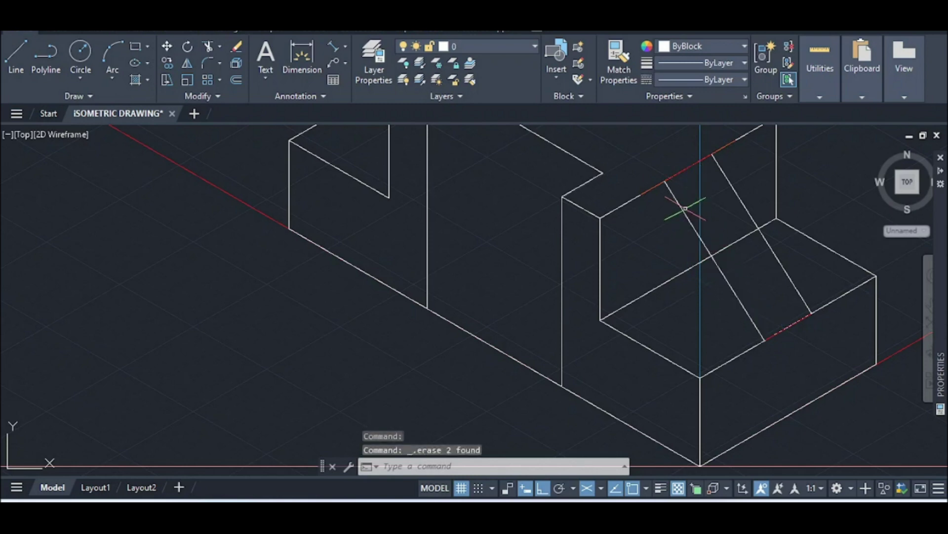
Using Isoplane Right, draw the near rib's front vertical edge down to the step and its base edge to the sloped edge's lower end
text(l)
key(Return)
click(667, 182)
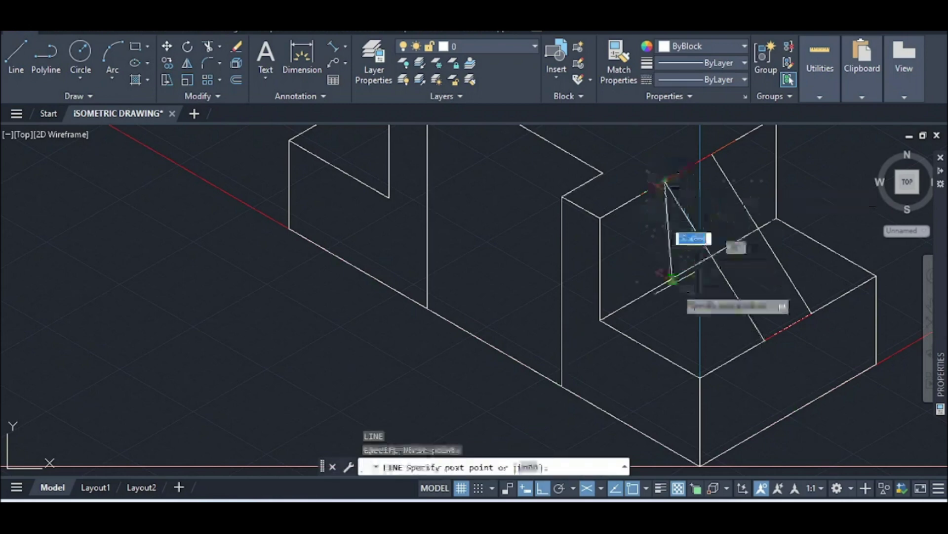
click(601, 489)
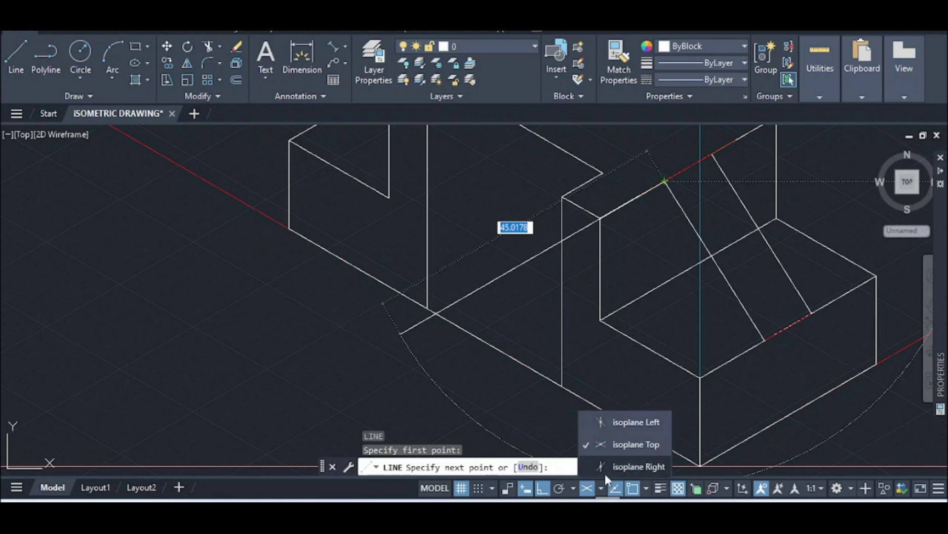
click(638, 464)
key(Escape)
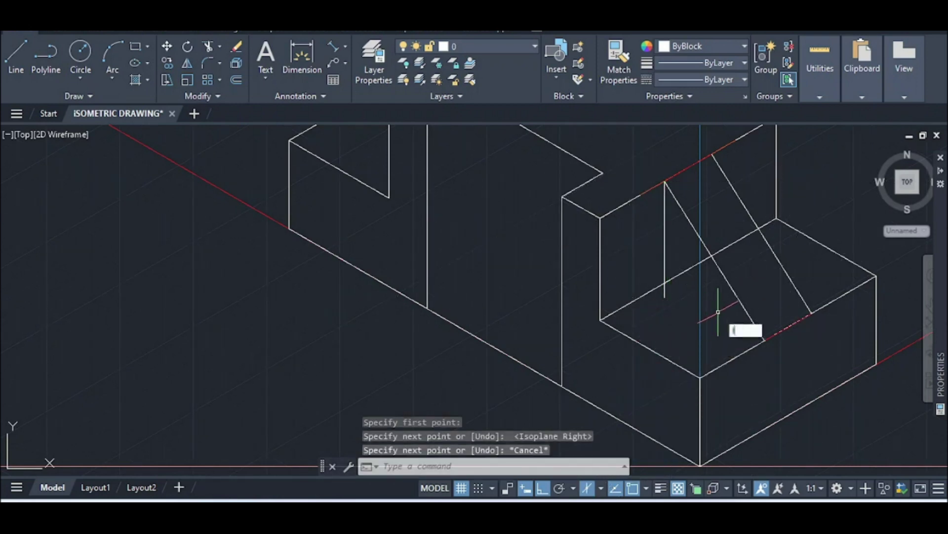
key(Return)
click(664, 285)
key(Escape)
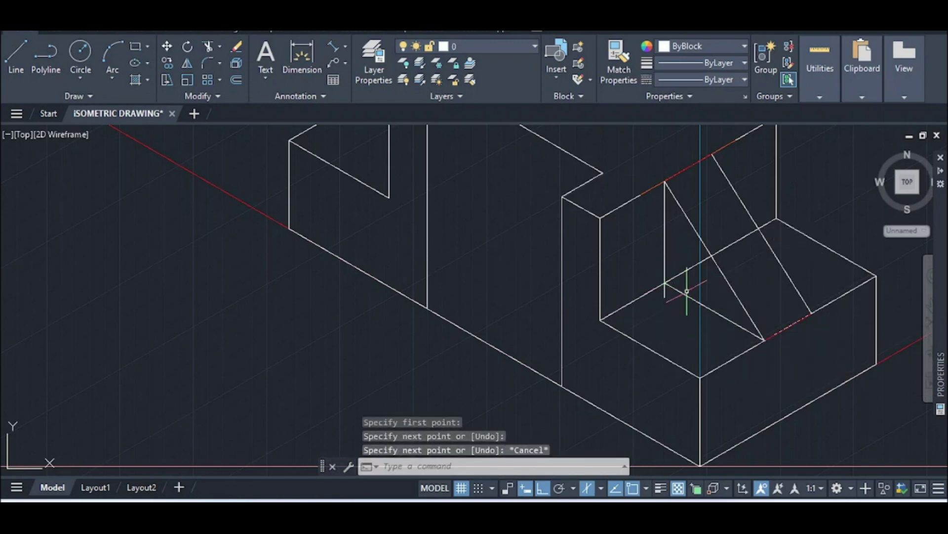
Trim the rib's vertical edge below the step surface and the step's inner edge hidden behind the near rib
text(tri)
key(Return)
mouse_move(662, 295)
mouse_down()
mouse_move(669, 282)
mouse_move(673, 295)
mouse_up()
key(Return)
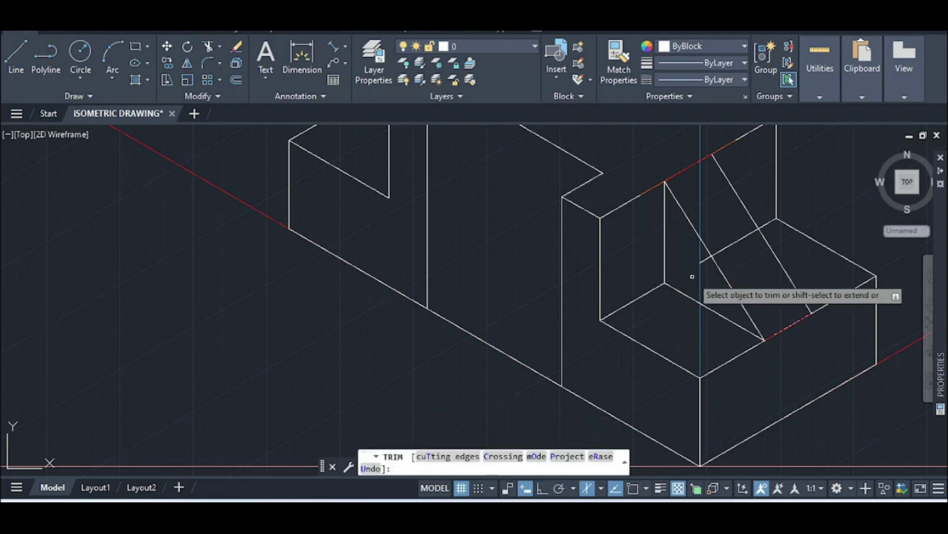
drag(723, 222, 751, 267)
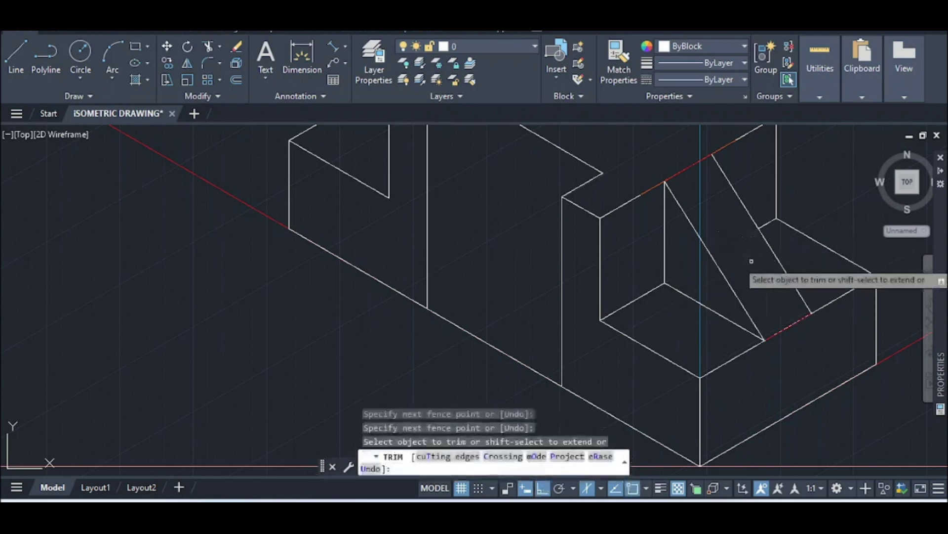
Trim away the red and orange guide segments on the near step's outer edge and the block's upper edge
click(778, 327)
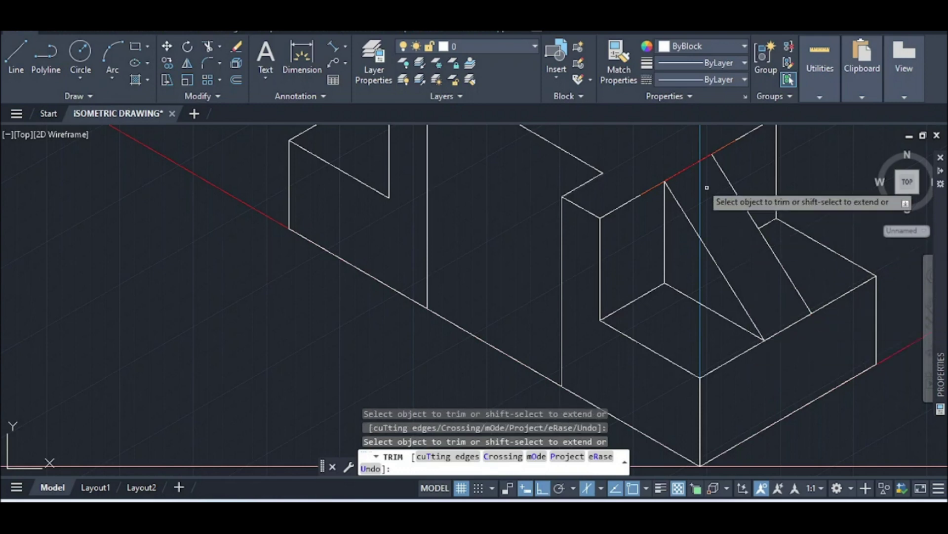
click(696, 163)
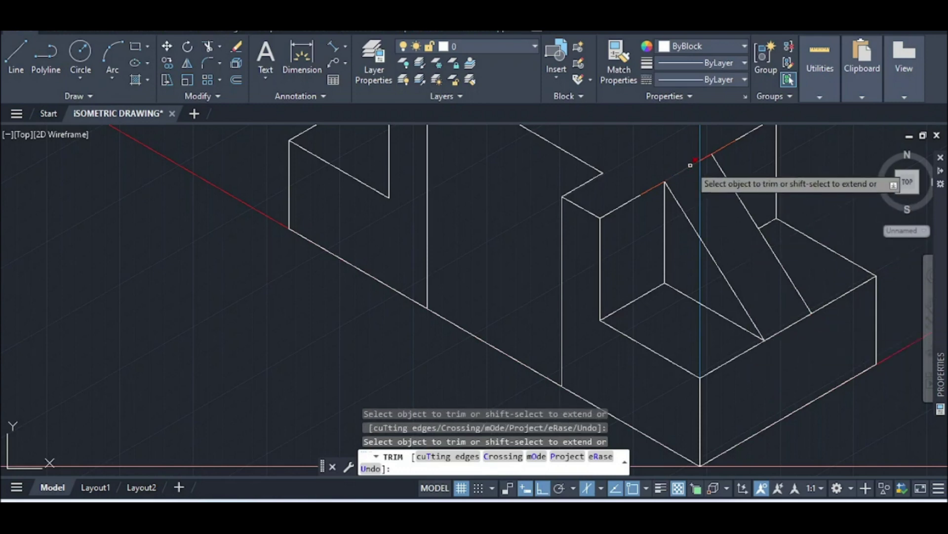
click(717, 153)
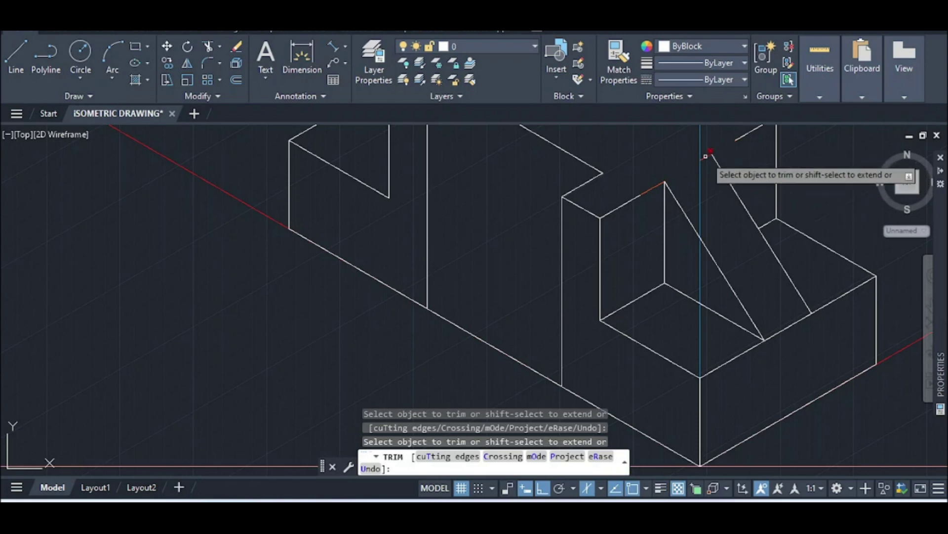
click(707, 160)
key(Return)
click(650, 187)
click(651, 193)
key(Return)
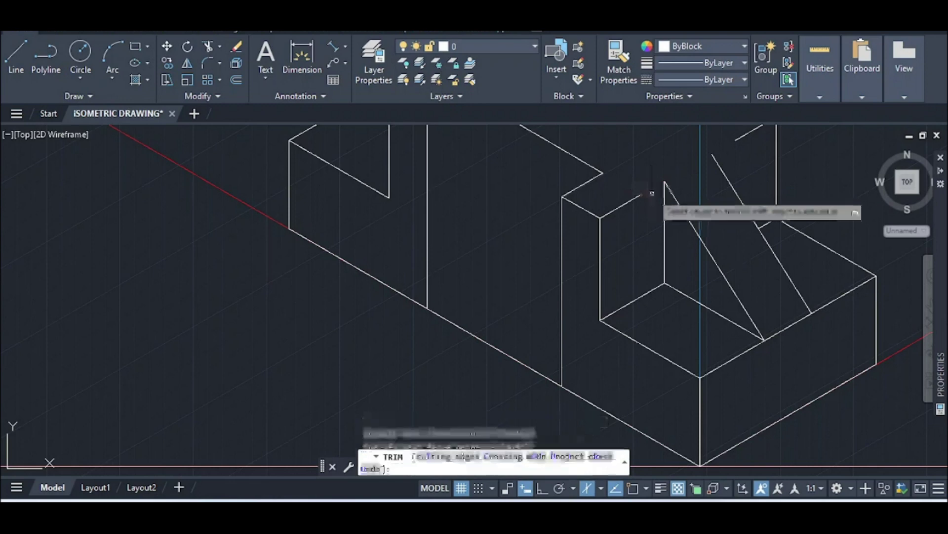
Draw a line closing the gap in the block's upper edge above the near rib
key(Escape)
text(l)
key(Return)
click(640, 194)
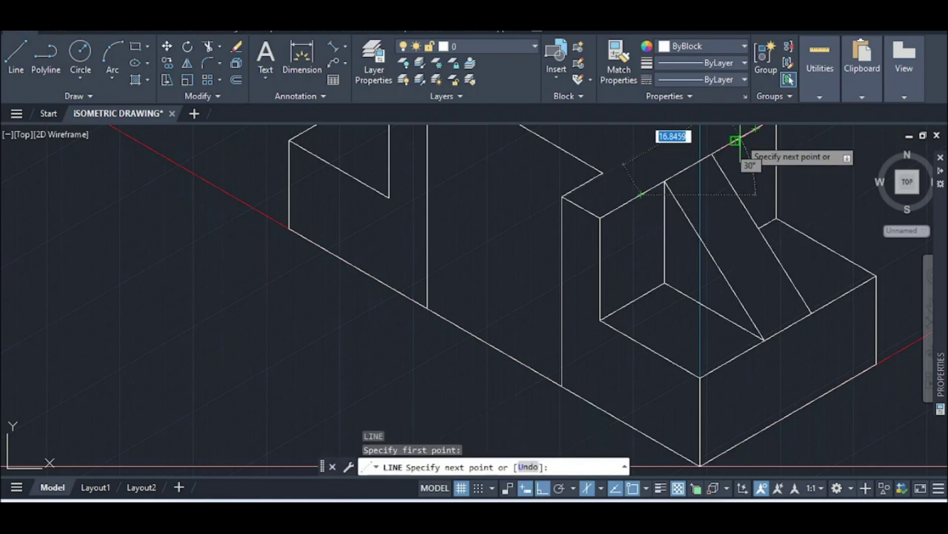
click(735, 145)
key(Escape)
Using Isoplane Top, draw a short line from the far rib's protruding upper end across its sloped edges
scroll(721, 227, down, 4)
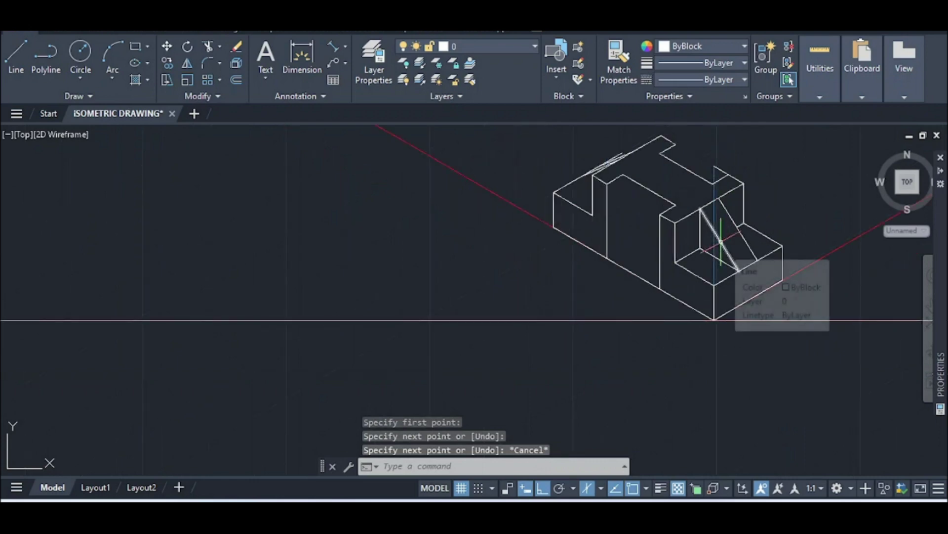
scroll(613, 153, up, 4)
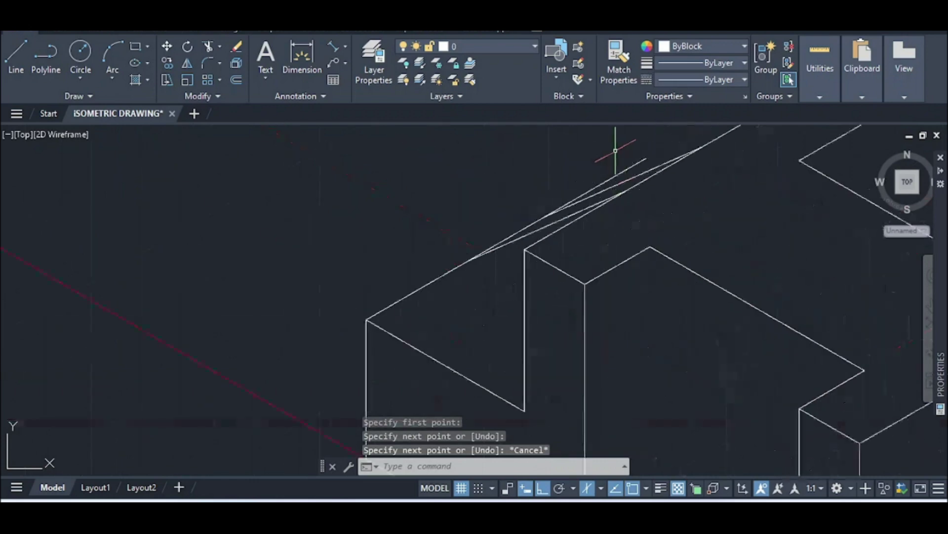
text(l)
key(Return)
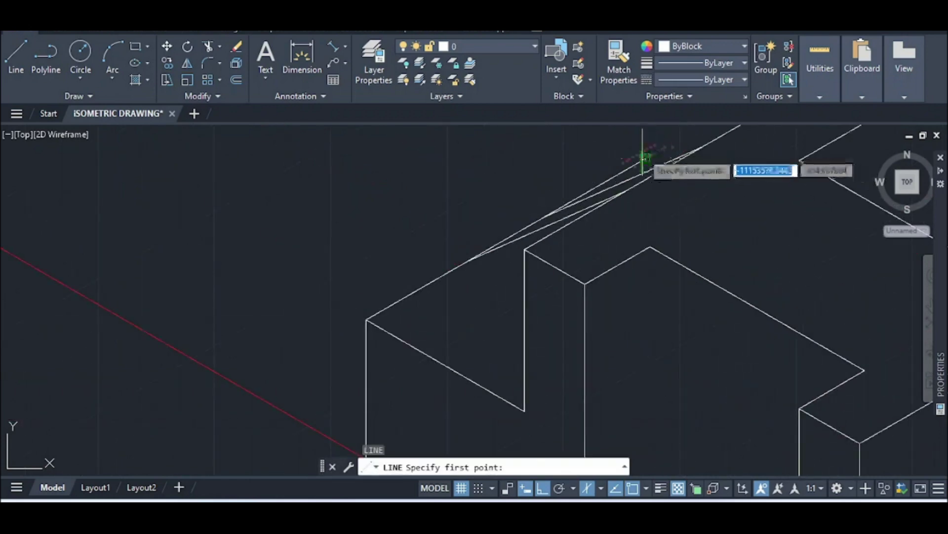
click(645, 157)
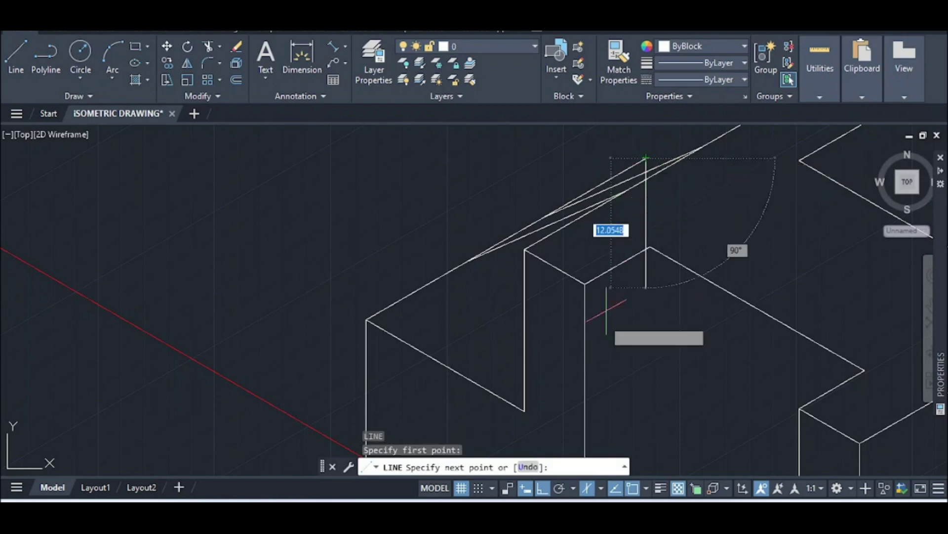
click(602, 488)
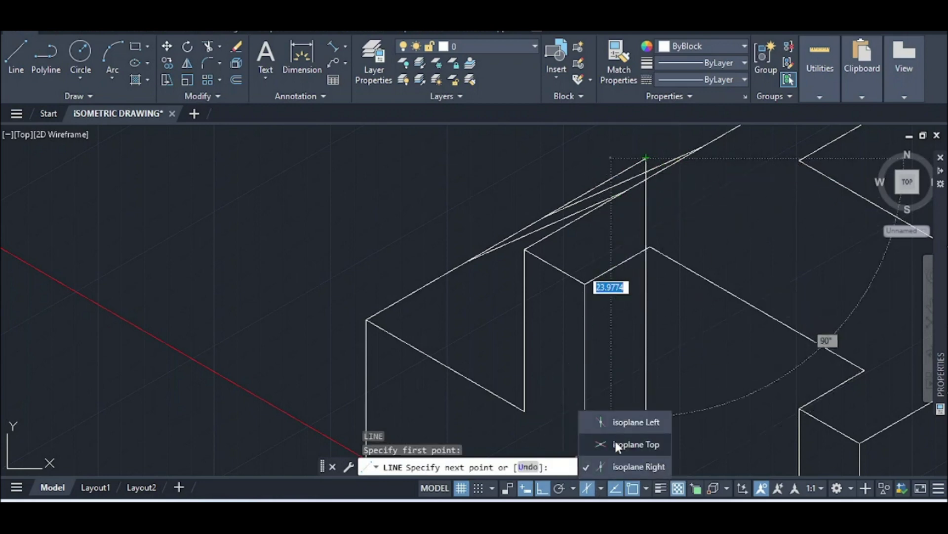
click(615, 443)
key(Escape)
Trim the short line where it runs past the far rib's sloped edge
scroll(682, 184, up, 2)
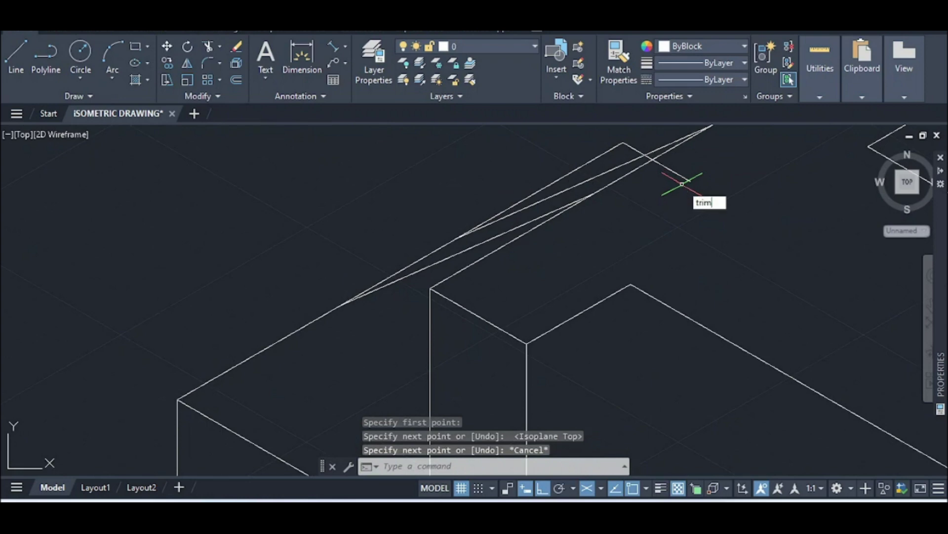
key(Return)
scroll(638, 163, up, 2)
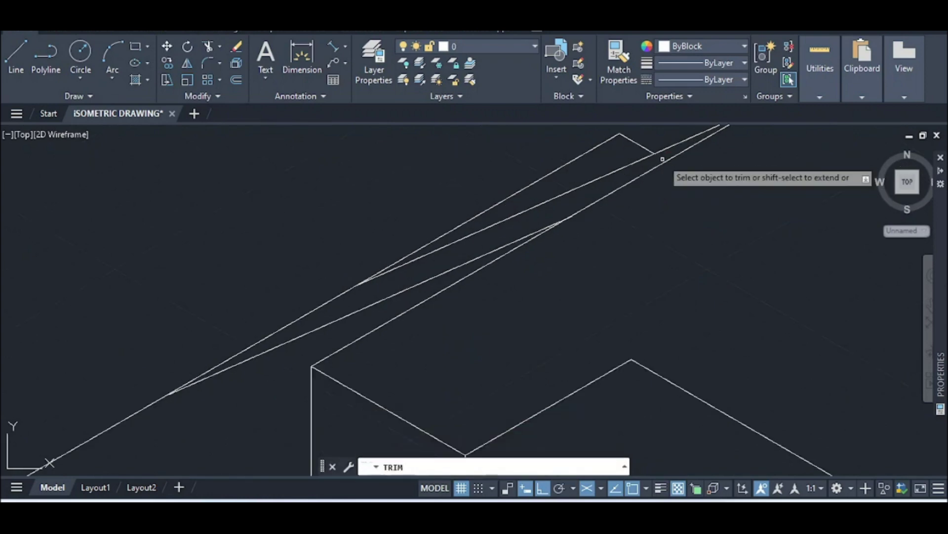
scroll(665, 166, down, 5)
key(Escape)
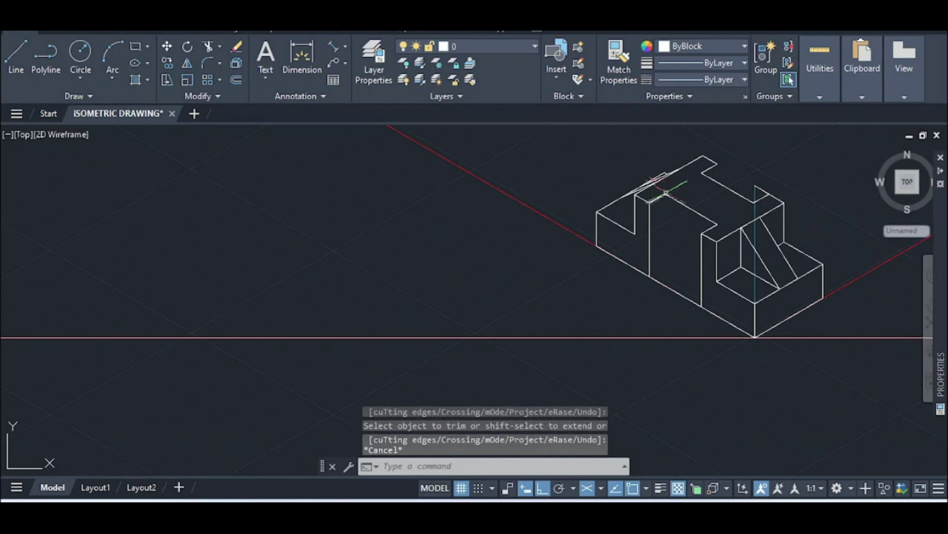
Using Isoplane Right, draw a vertical line from the front recess's inner upper corner down past the block's base edge
scroll(665, 195, up, 5)
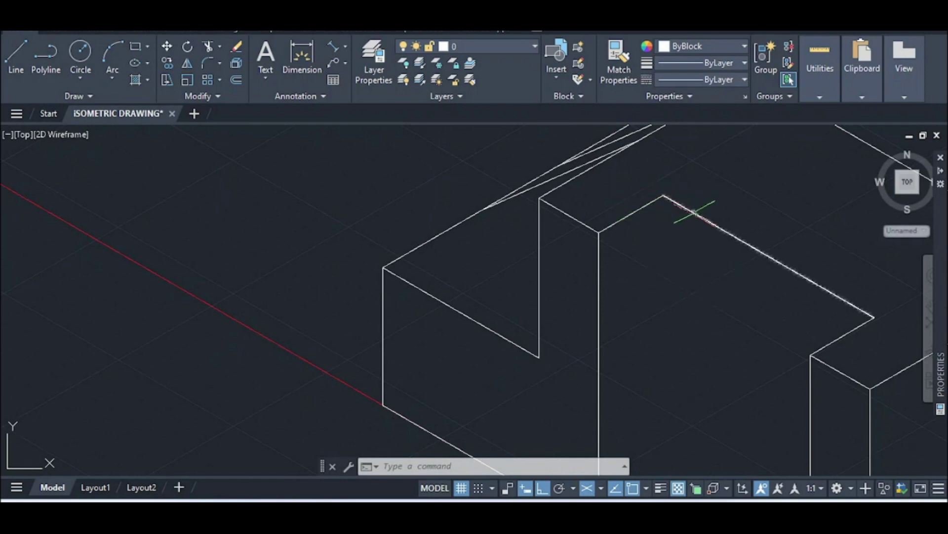
text(l)
key(Return)
scroll(660, 200, up, 1)
scroll(660, 200, up, 1)
click(666, 190)
scroll(666, 191, down, 1)
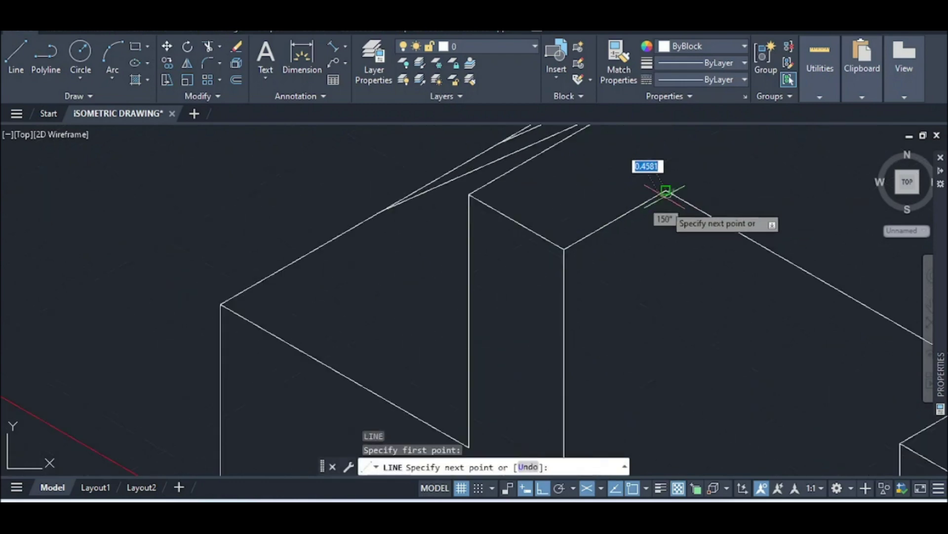
scroll(666, 190, down, 1)
click(601, 482)
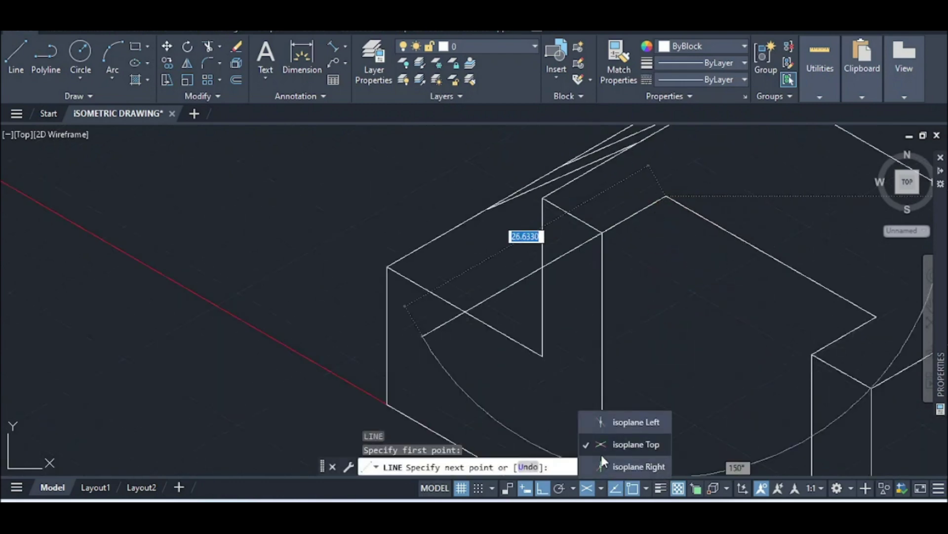
click(601, 460)
scroll(682, 375, down, 3)
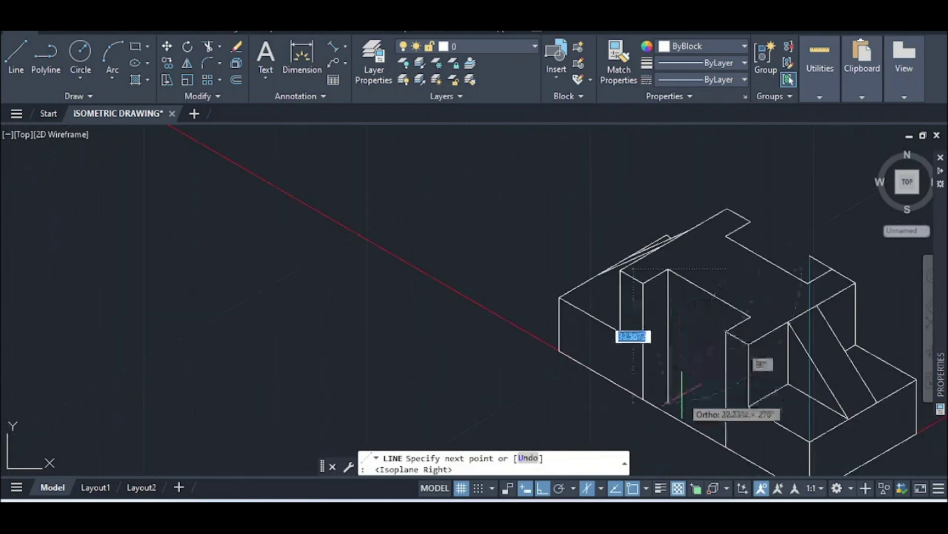
key(Escape)
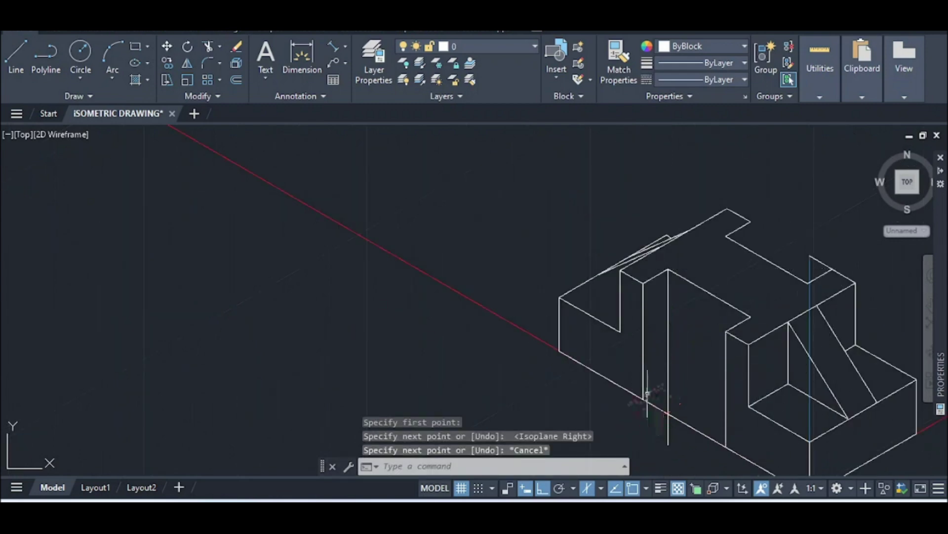
Draw the recess's bottom side edge from the foot of its outer vertical edge inward across the inner vertical line
scroll(647, 395, up, 3)
key(Return)
click(636, 409)
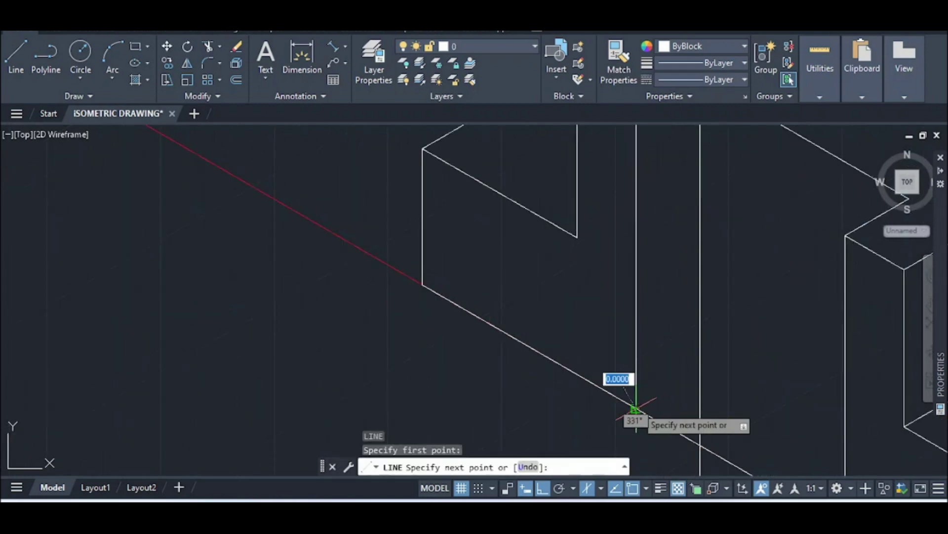
click(751, 342)
key(Escape)
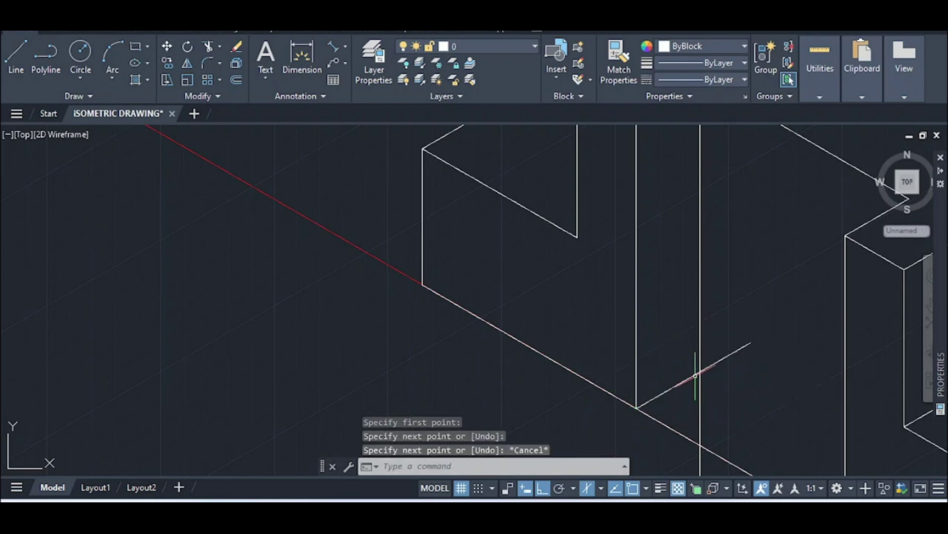
Using Isoplane Left, draw the recess's inner bottom edge from the inner vertical's intersection past the opposite outer vertical edge
key(Return)
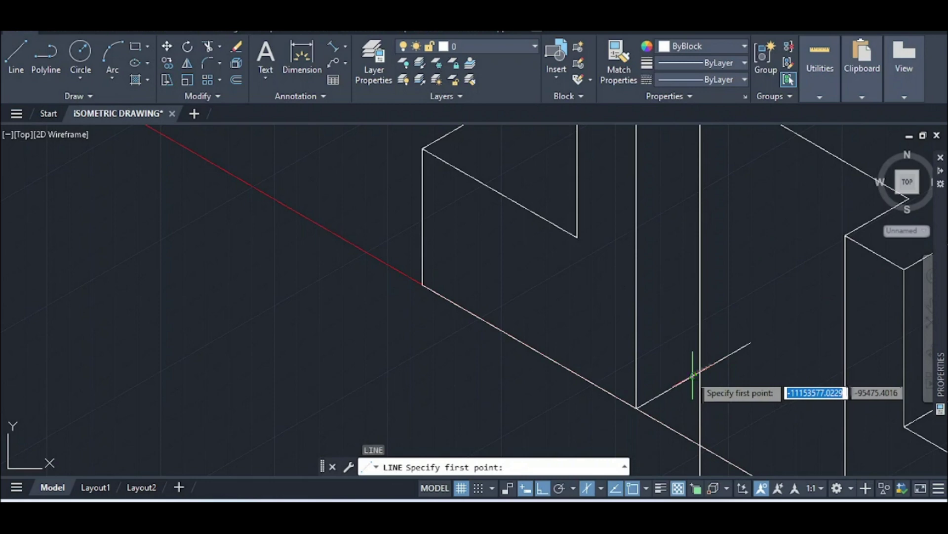
scroll(709, 368, up, 4)
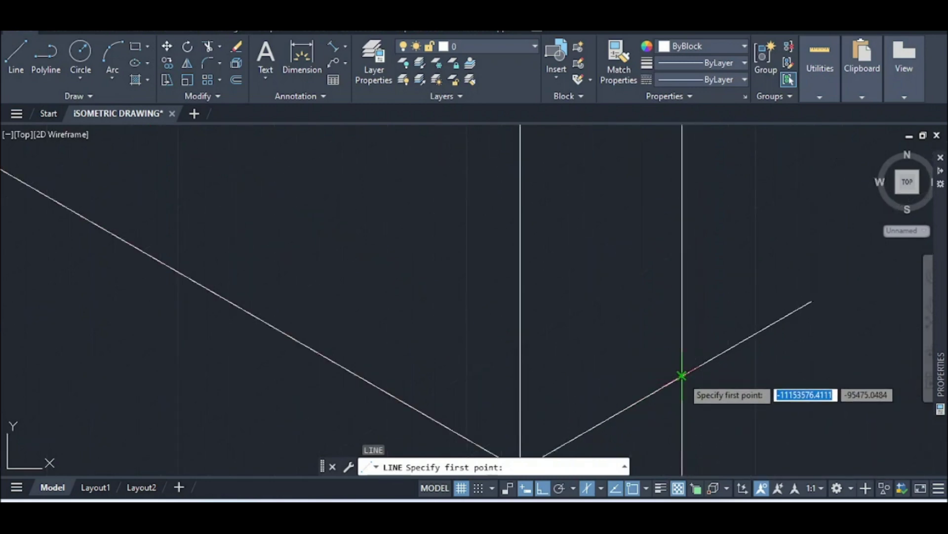
click(681, 376)
scroll(681, 376, down, 4)
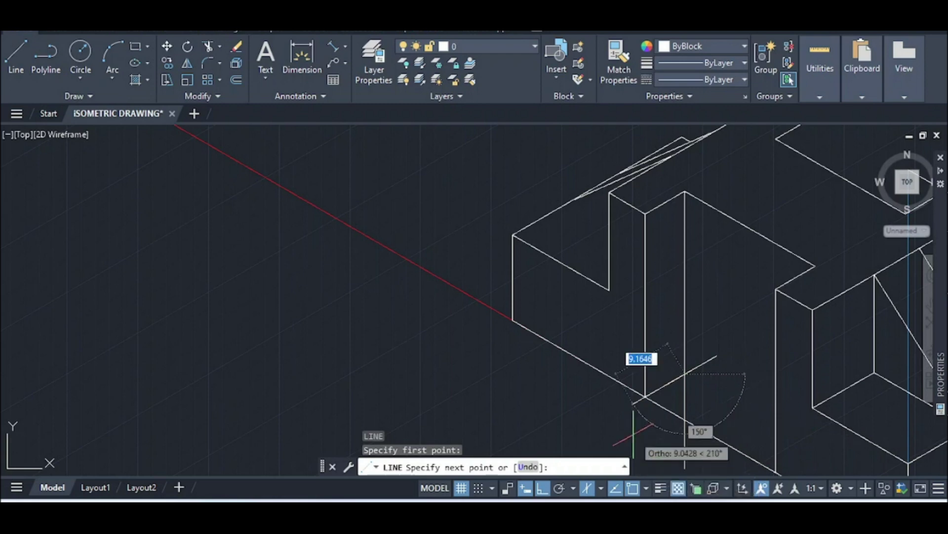
click(603, 488)
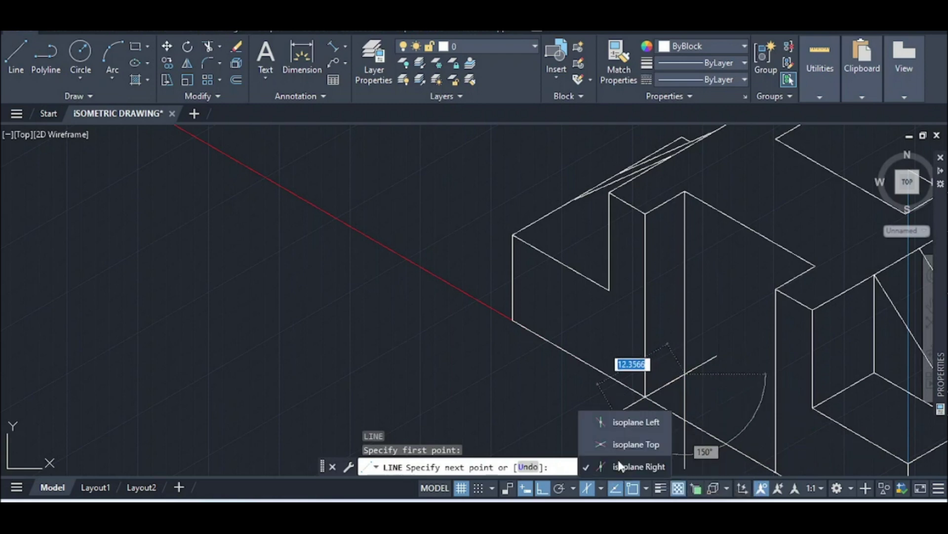
click(624, 422)
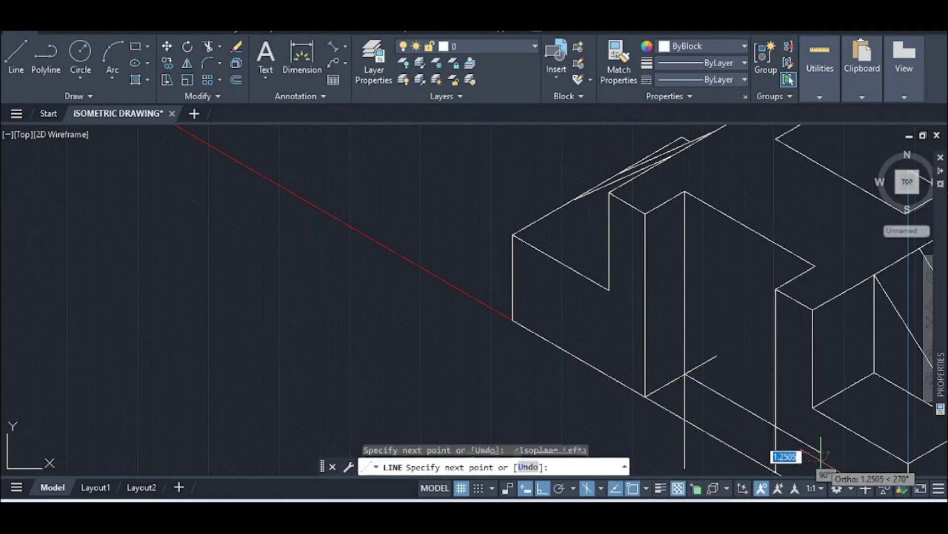
key(Escape)
scroll(715, 428, down, 2)
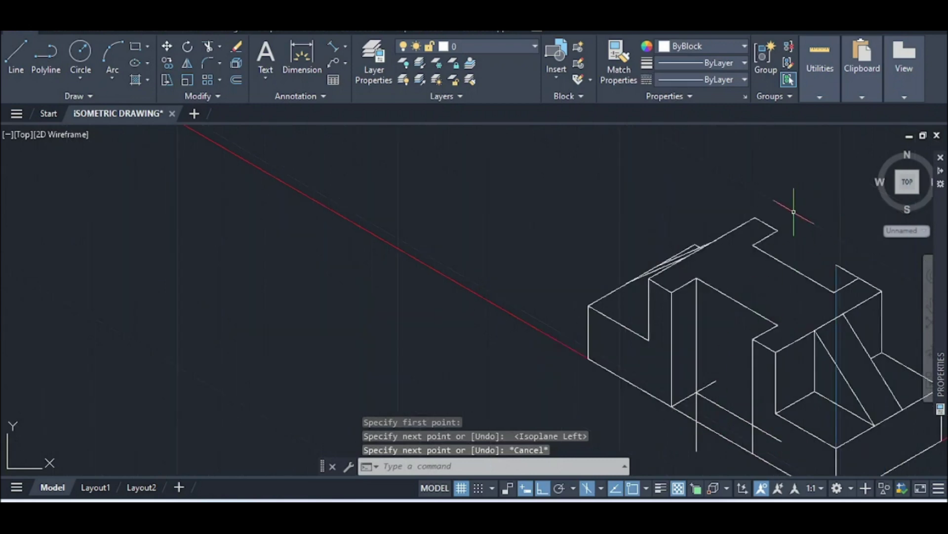
Draw a vertical line down from the outer corner of the rear recess across the block's upper recess edge
scroll(793, 212, up, 4)
key(Return)
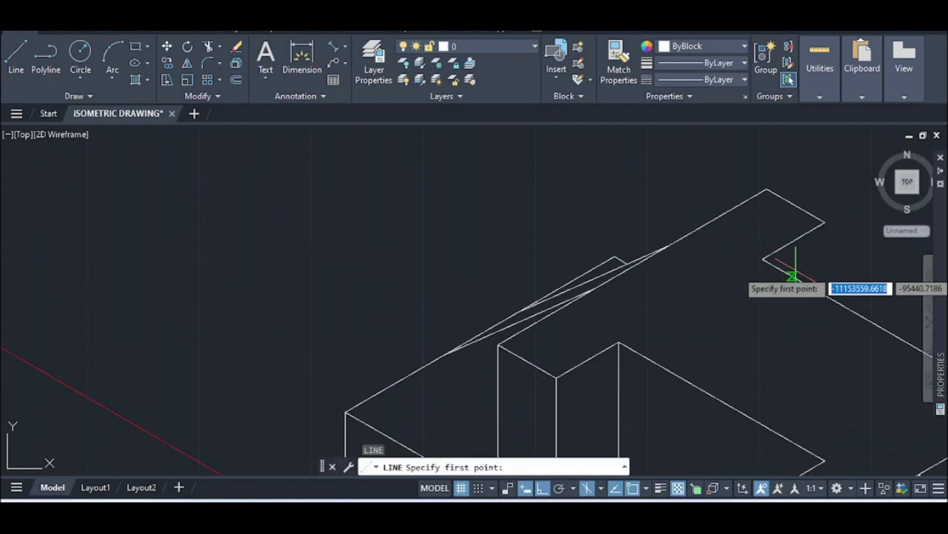
click(824, 223)
click(822, 336)
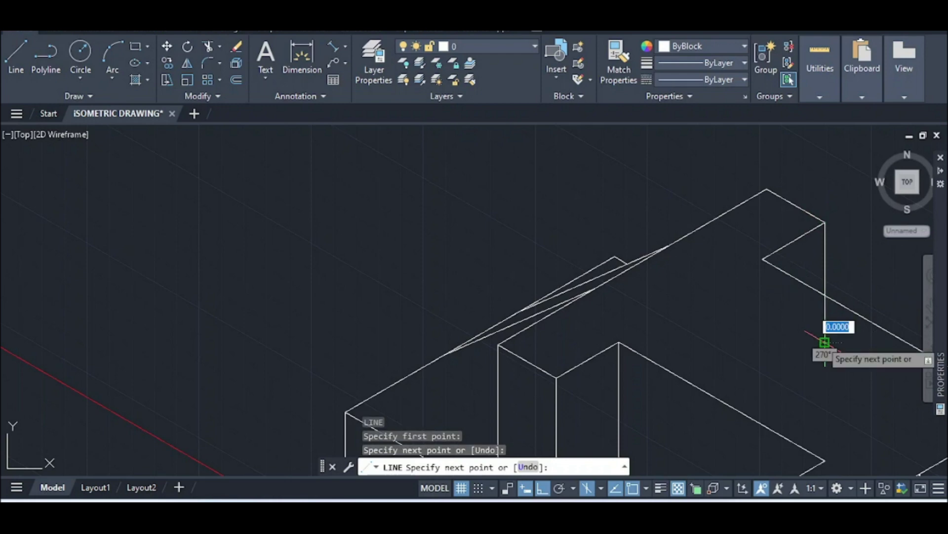
key(Escape)
scroll(821, 332, down, 3)
scroll(822, 334, up, 3)
Trim the rear recess's vertical line where it continues below the upper recess edge
scroll(822, 334, up, 2)
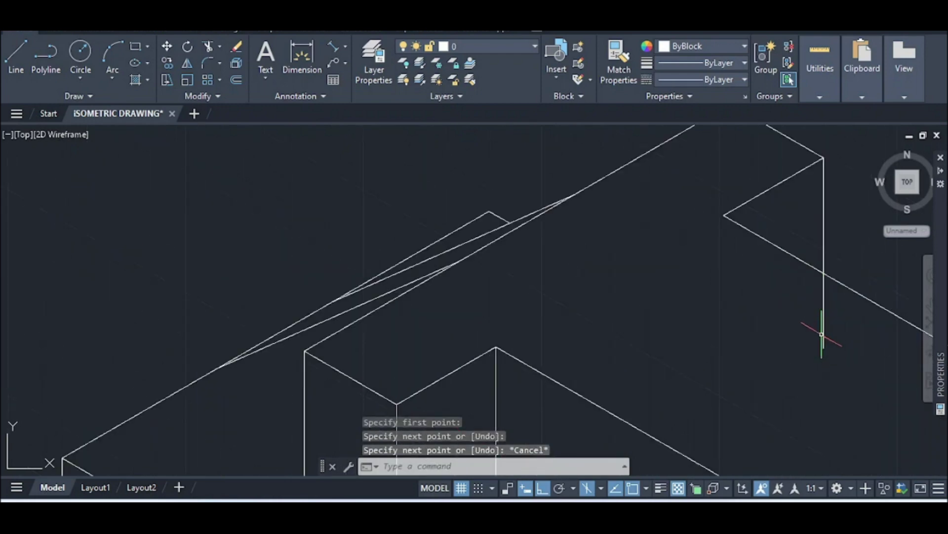
text(trim)
key(Return)
click(746, 340)
click(842, 295)
key(Return)
Trim the base edge across the front recess opening and the inner vertical line below the recess's bottom corner
scroll(776, 320, down, 3)
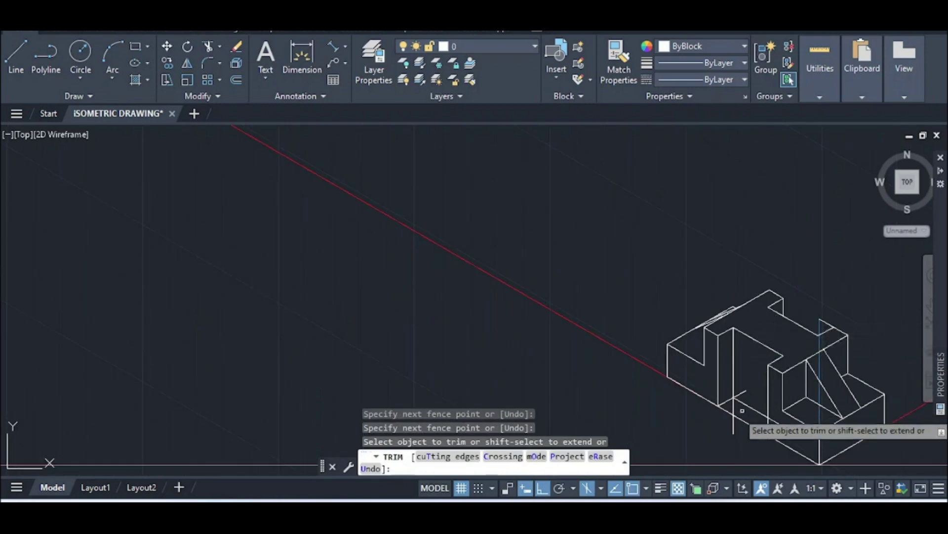
scroll(746, 417, up, 4)
click(707, 404)
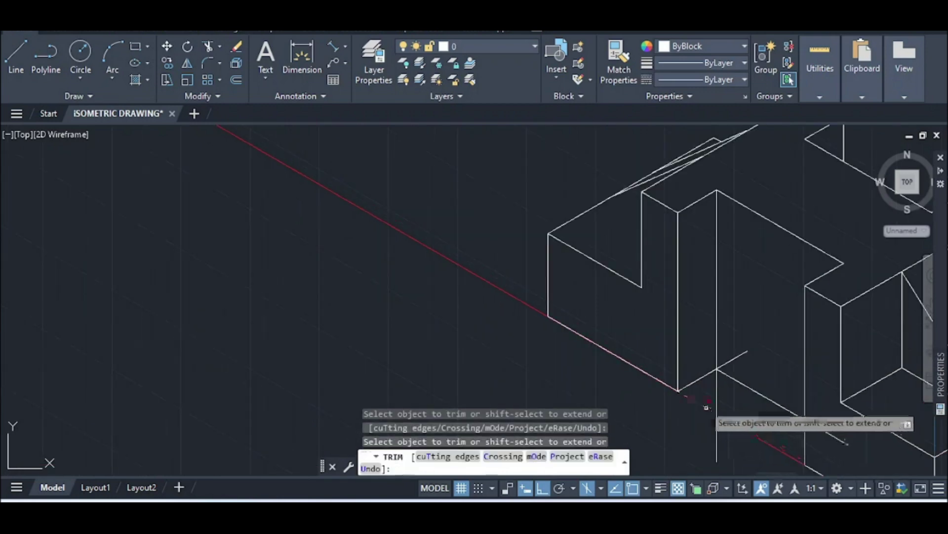
click(701, 401)
key(Return)
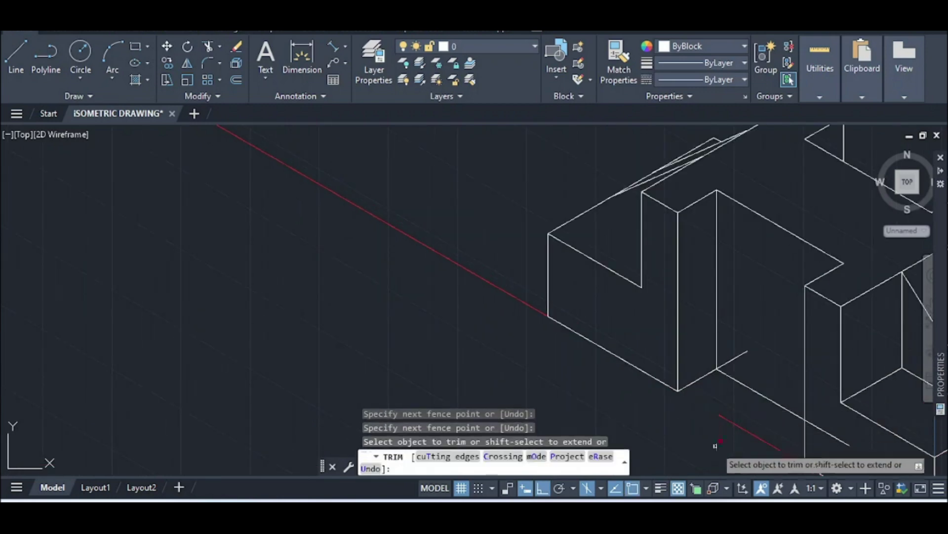
Trim the overshooting ends of the front recess's two bottom edges
scroll(725, 410, down, 2)
click(788, 425)
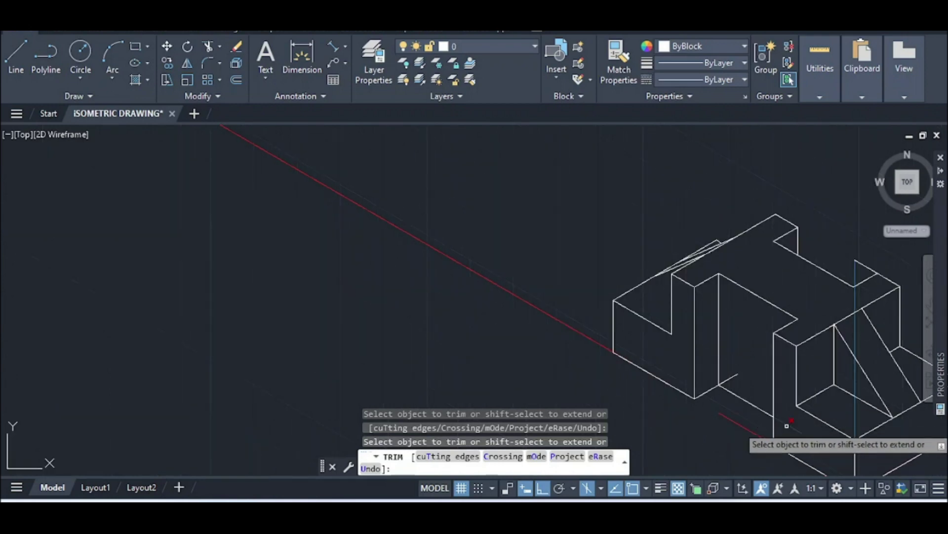
click(730, 380)
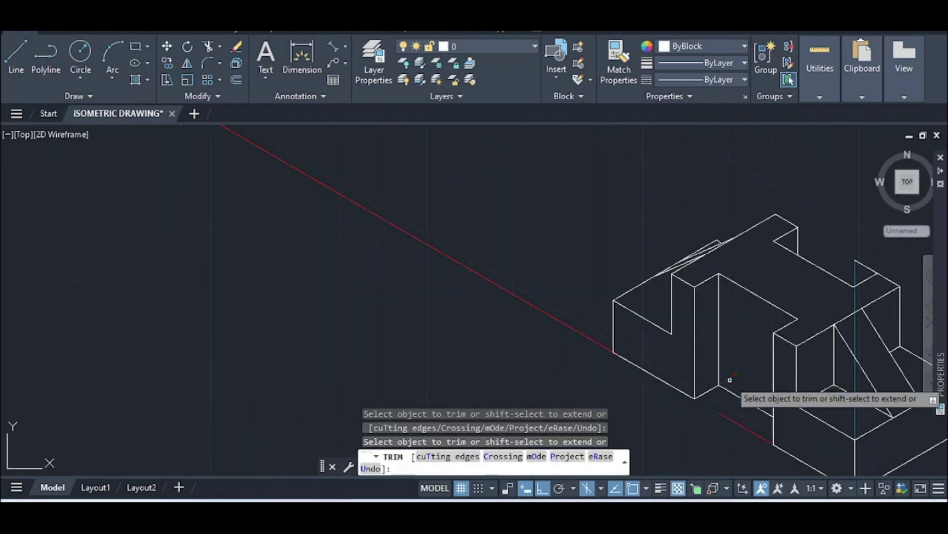
key(Escape)
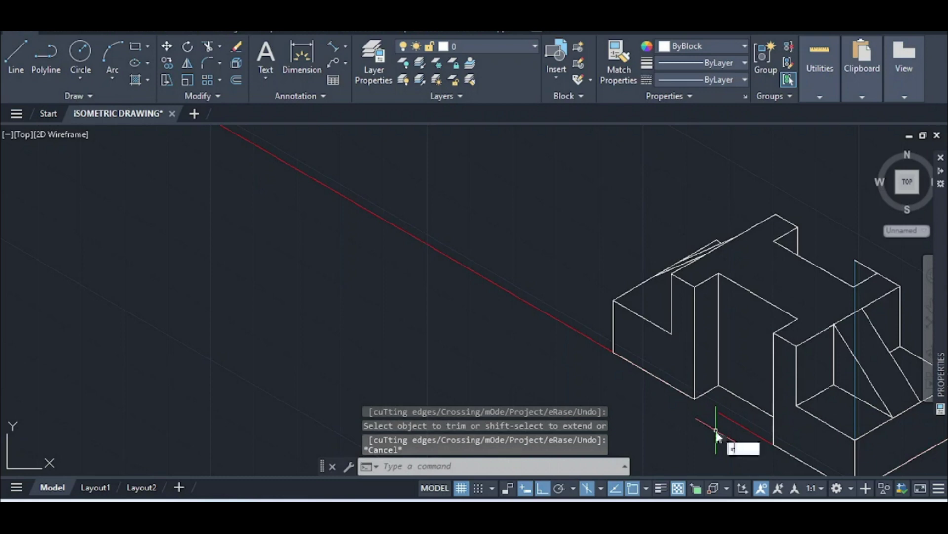
Extend the red guide segment across the front recess opening to the block's bottom corner
text(ex)
key(Return)
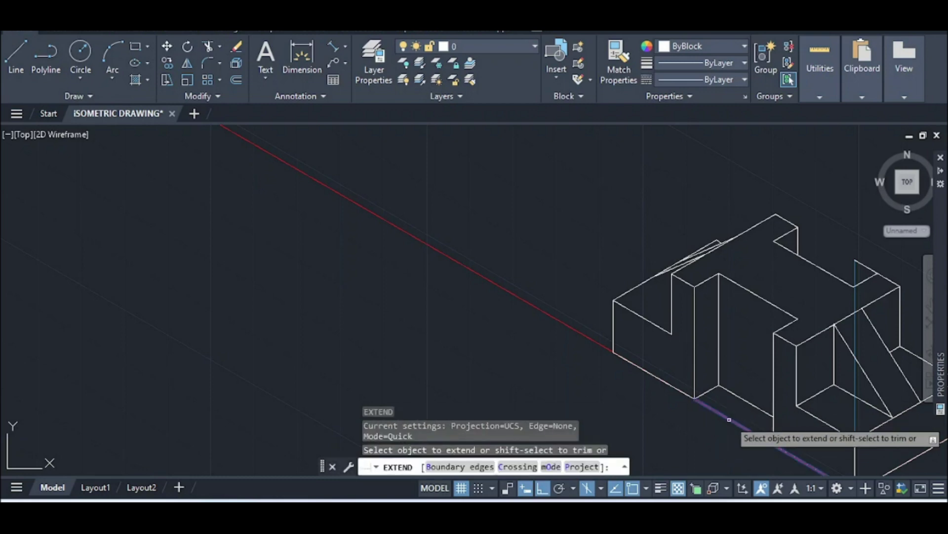
scroll(729, 416, down, 5)
key(Escape)
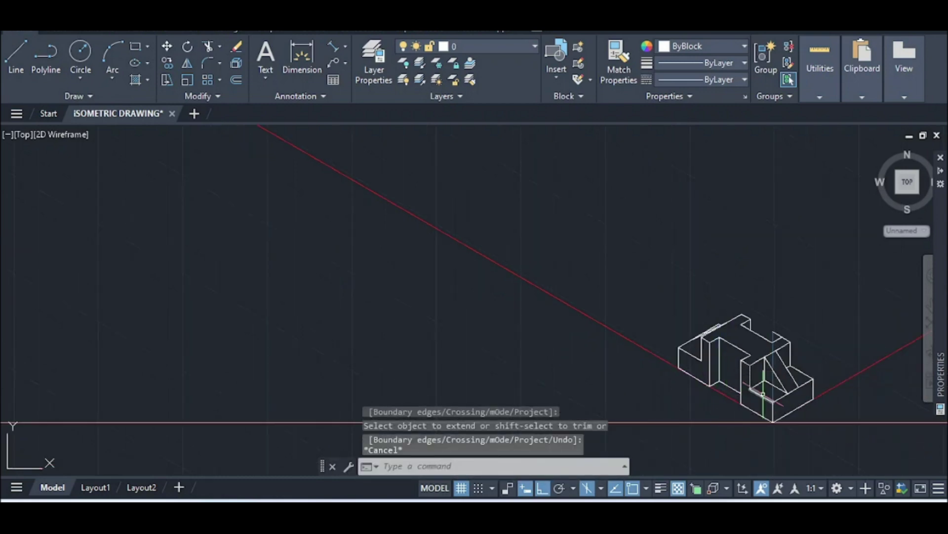
Trim the leftover stub of the upper edge projecting beyond the rear recess near the near end
scroll(797, 349, up, 8)
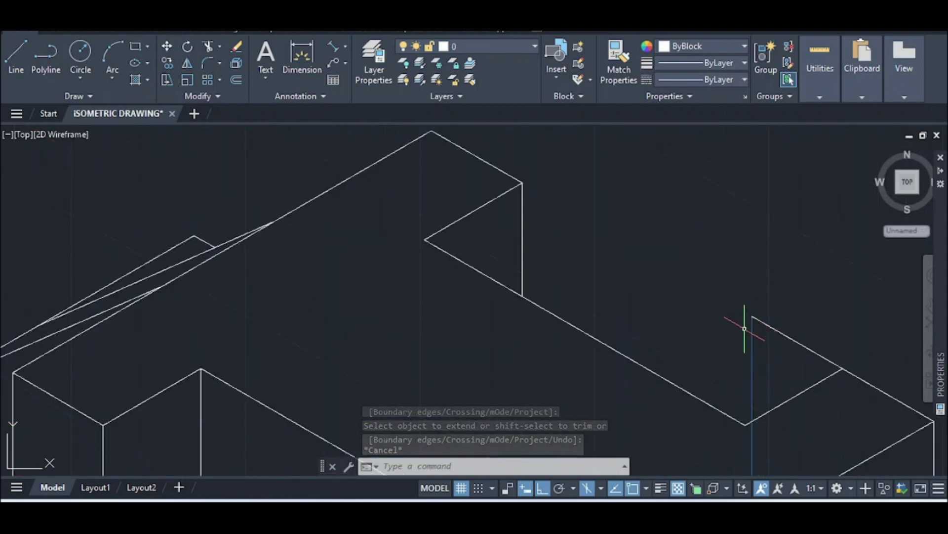
scroll(745, 328, down, 4)
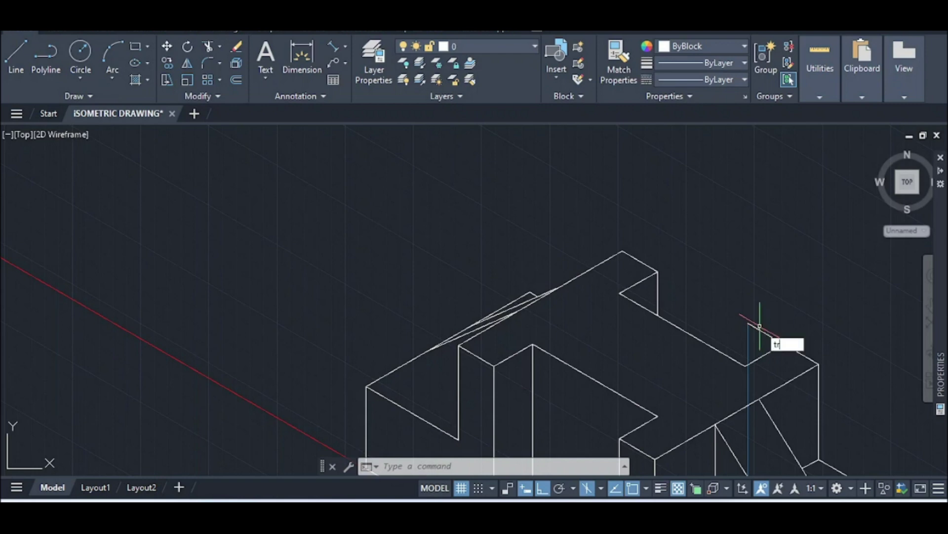
key(Return)
drag(752, 328, 775, 318)
scroll(775, 319, down, 6)
key(Escape)
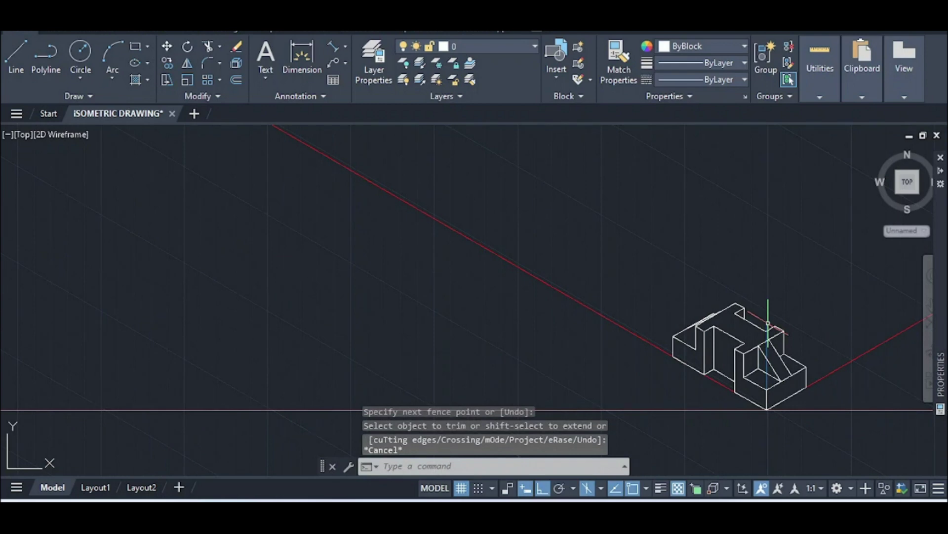
scroll(765, 324, up, 5)
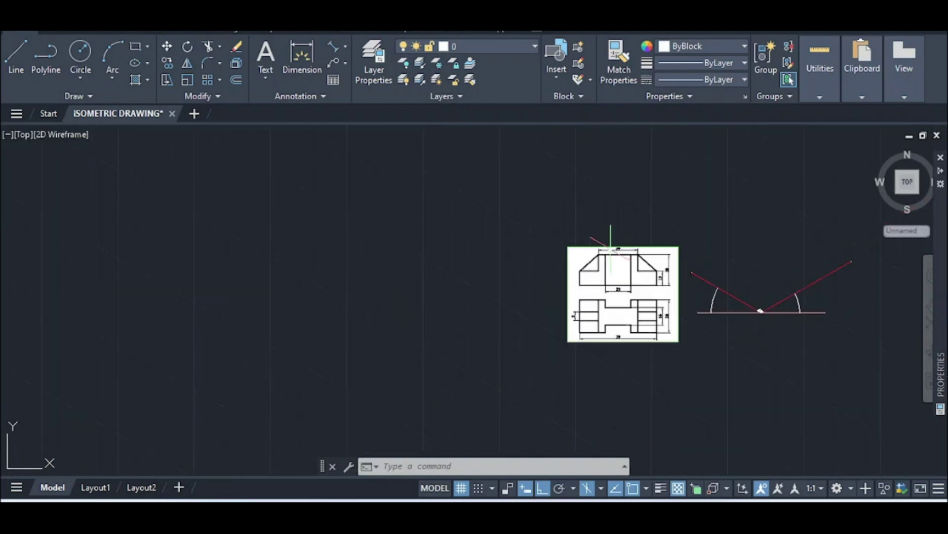
scroll(765, 312, up, 8)
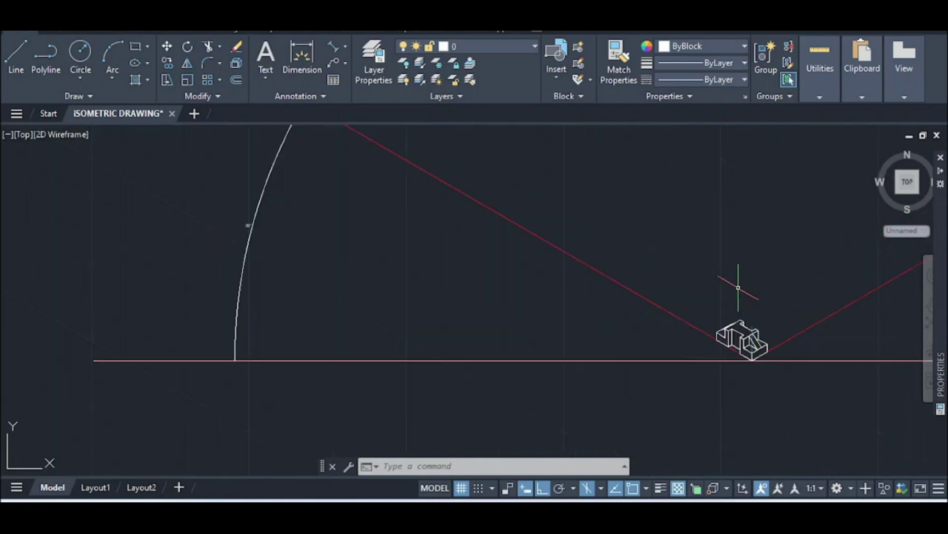